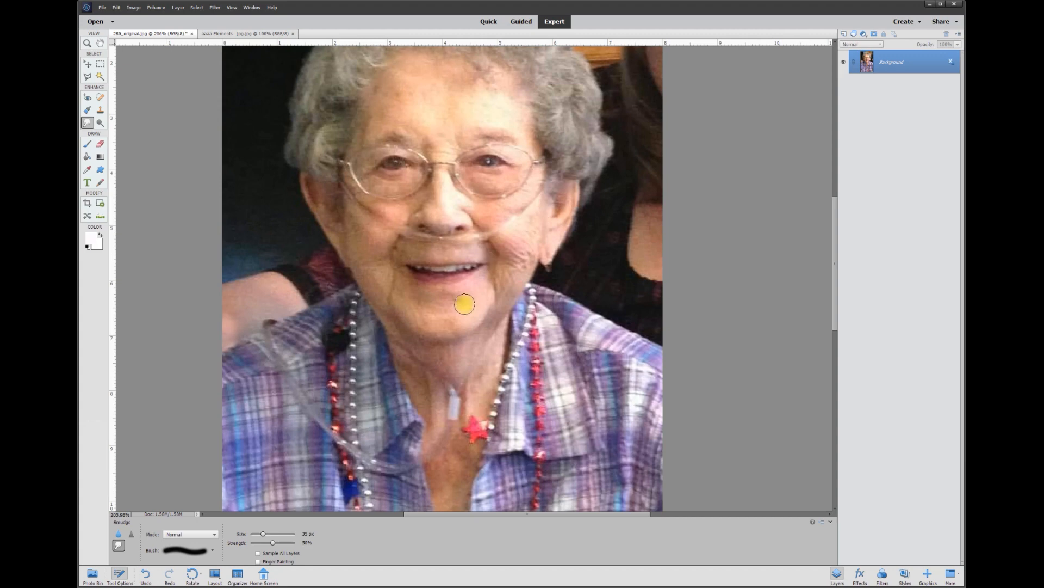
# On a new layer, clone skin over the oxygen tube on the woman's right cheek with the Clone Stamp, erasing the excess around it
pyautogui.scroll(-2, 438, 446)
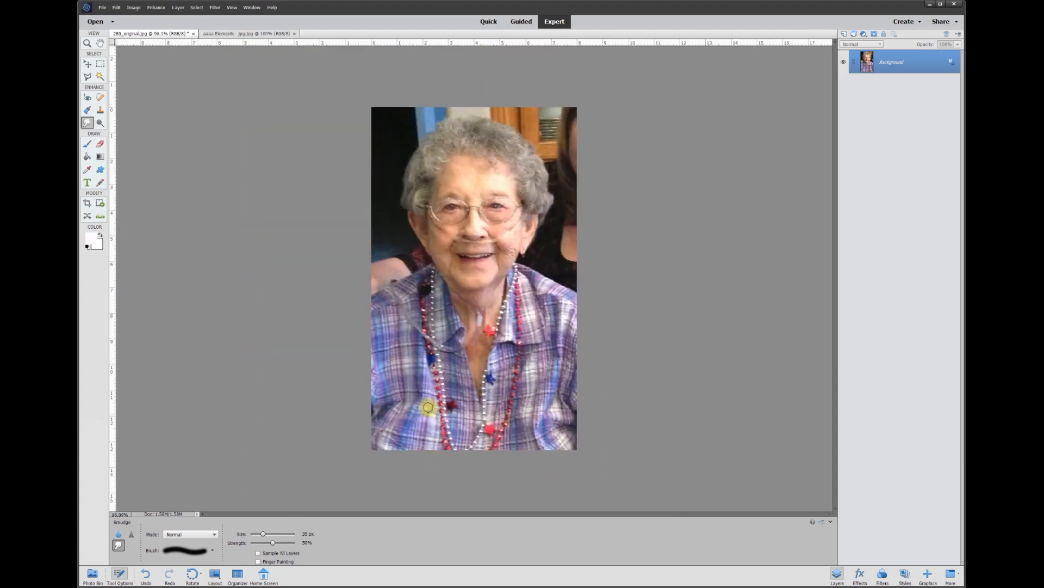
pyautogui.scroll(1, 451, 221)
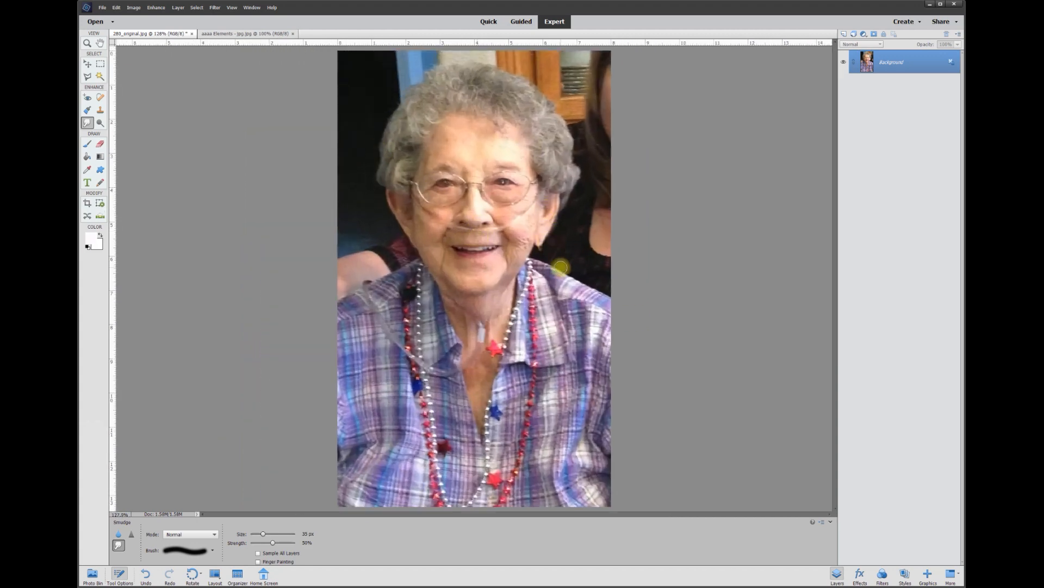
pyautogui.scroll(3, 430, 220)
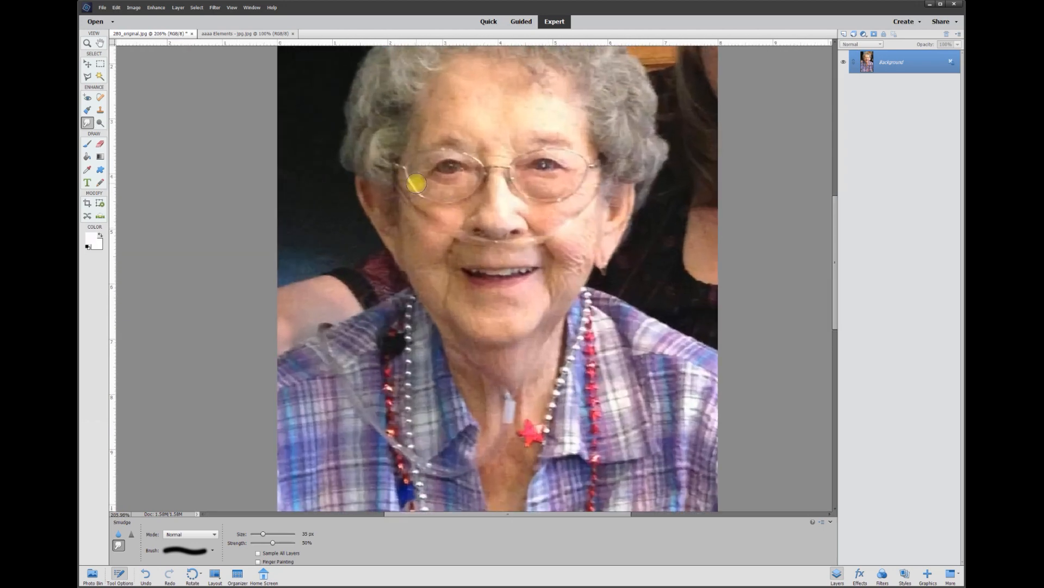
pyautogui.click(99, 110)
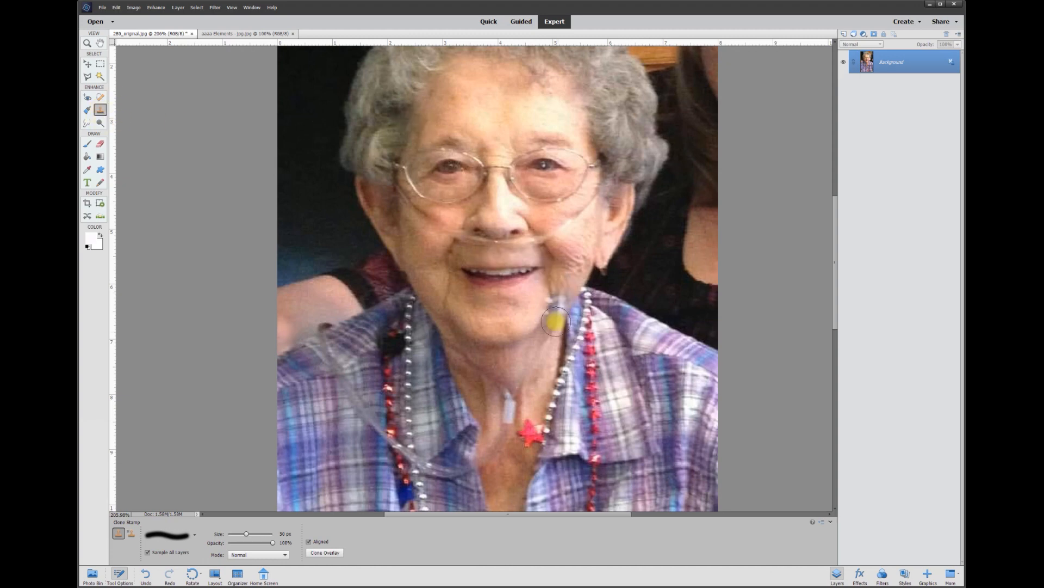
pyautogui.scroll(1, 559, 276)
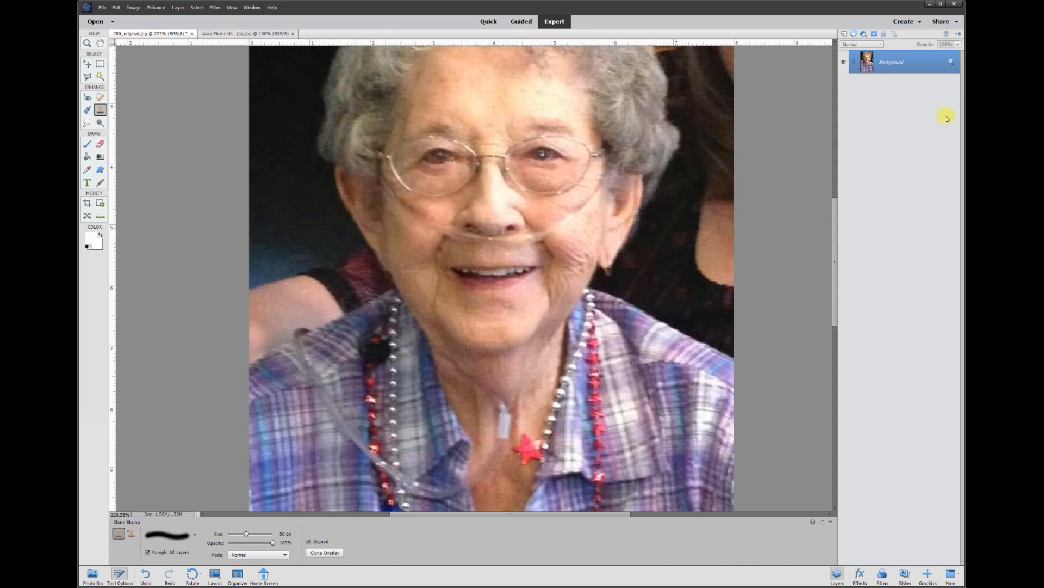
pyautogui.click(844, 35)
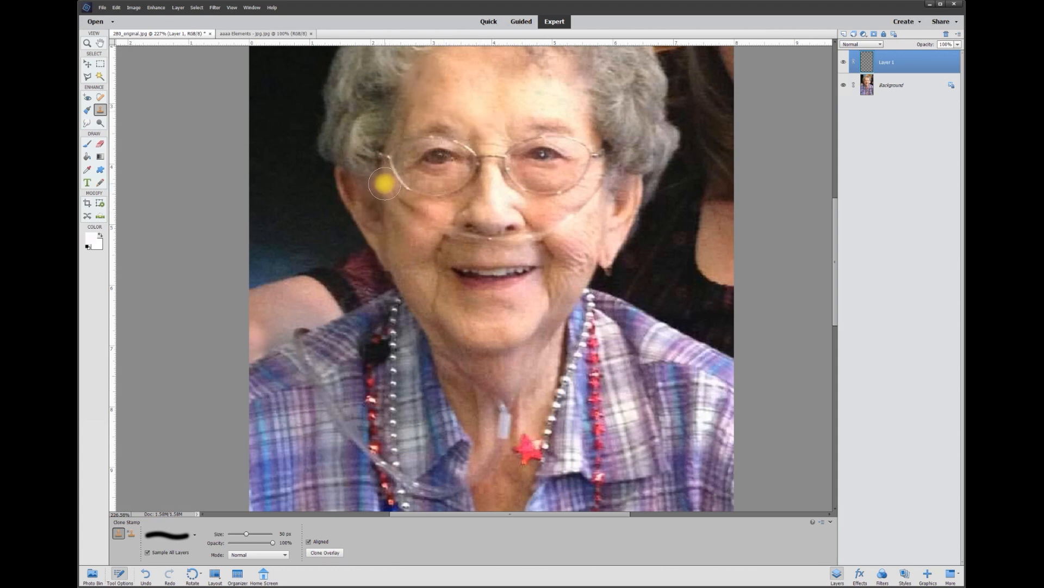
pyautogui.moveTo(385, 184)
pyautogui.mouseDown()
pyautogui.moveTo(426, 217)
pyautogui.moveTo(466, 226)
pyautogui.moveTo(527, 312)
pyautogui.mouseUp()
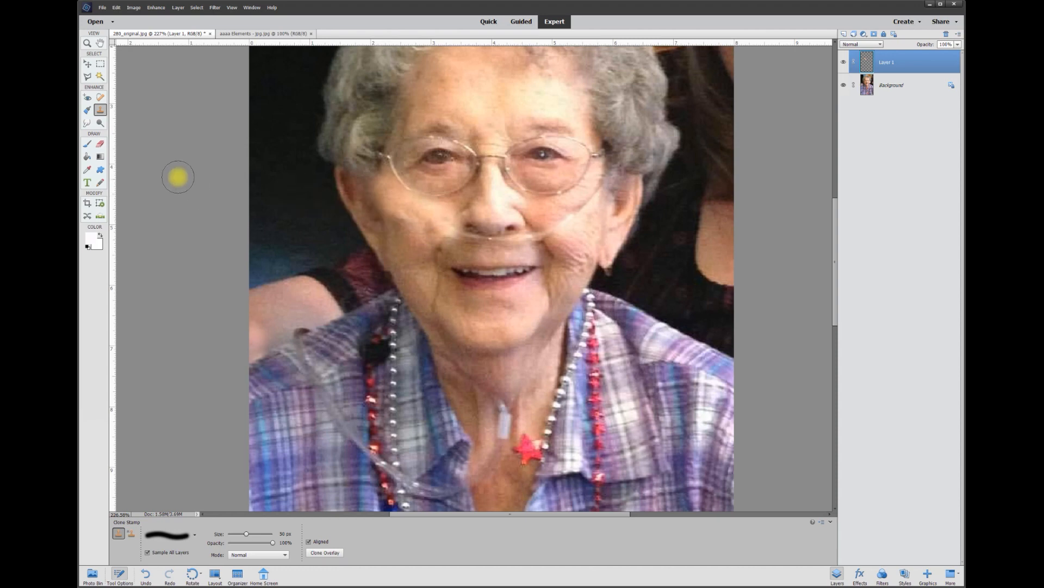
pyautogui.click(100, 145)
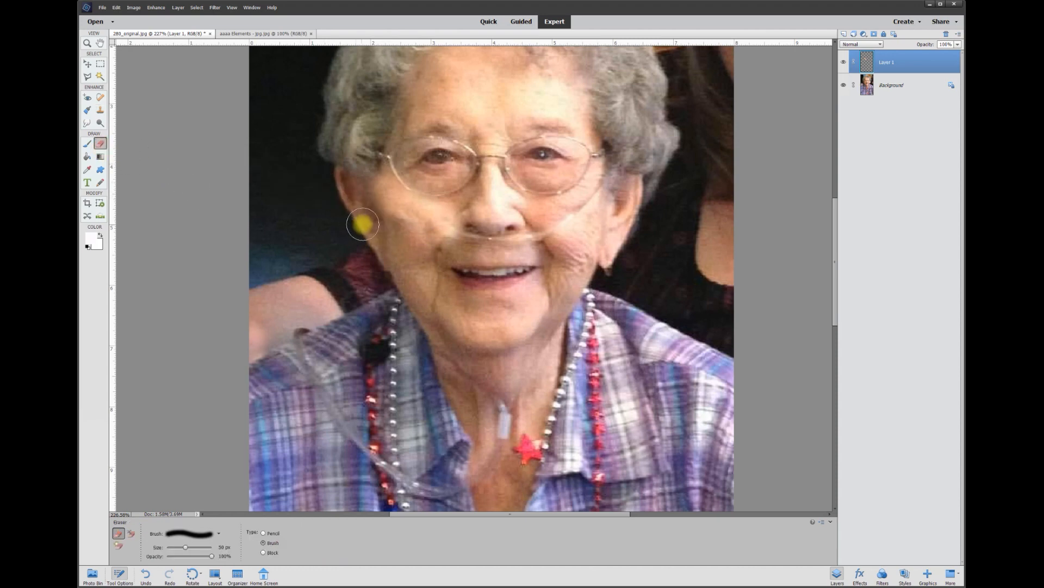
pyautogui.moveTo(367, 203)
pyautogui.mouseDown()
pyautogui.moveTo(367, 174)
pyautogui.moveTo(390, 135)
pyautogui.moveTo(653, 89)
pyautogui.moveTo(635, 138)
pyautogui.moveTo(517, 98)
pyautogui.moveTo(512, 84)
pyautogui.mouseUp()
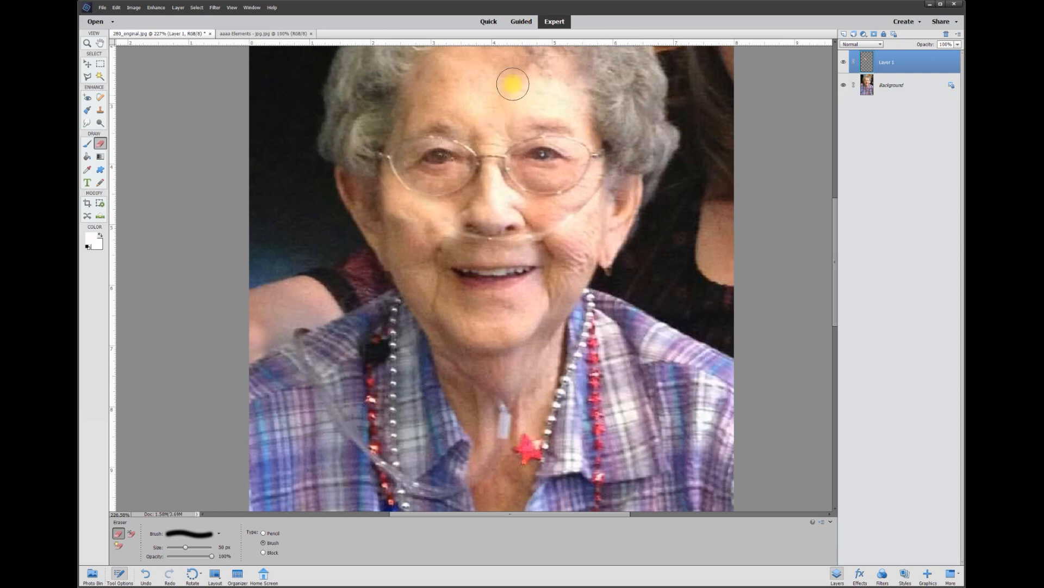
# Darken the cloned cheek layer with Brightness/Contrast, using brightness about -76 and contrast about -17
pyautogui.click(156, 7)
pyautogui.moveTo(166, 111)
pyautogui.click(298, 120)
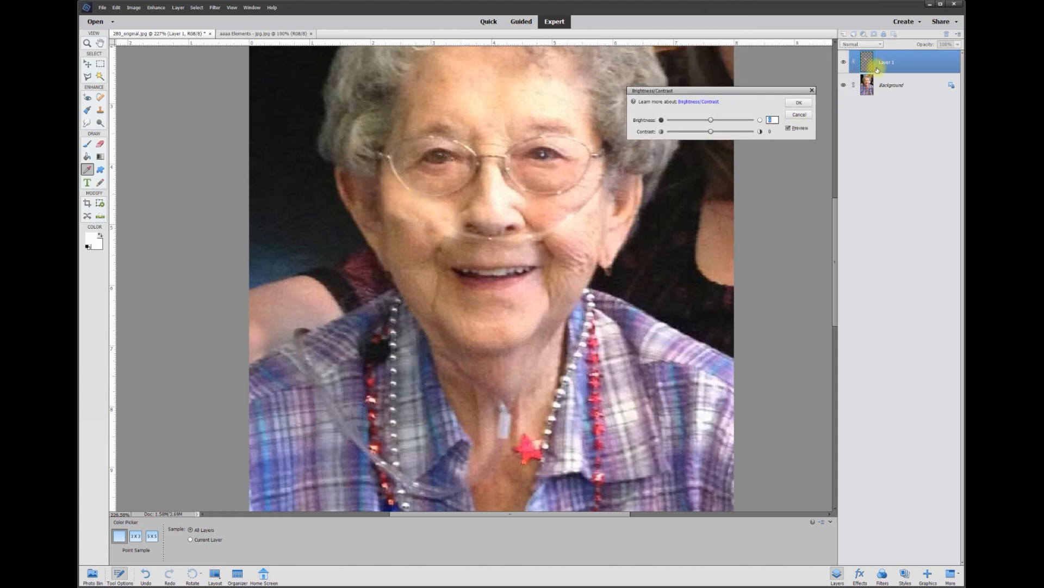
pyautogui.moveTo(710, 122)
pyautogui.mouseDown()
pyautogui.moveTo(664, 121)
pyautogui.moveTo(691, 122)
pyautogui.mouseUp()
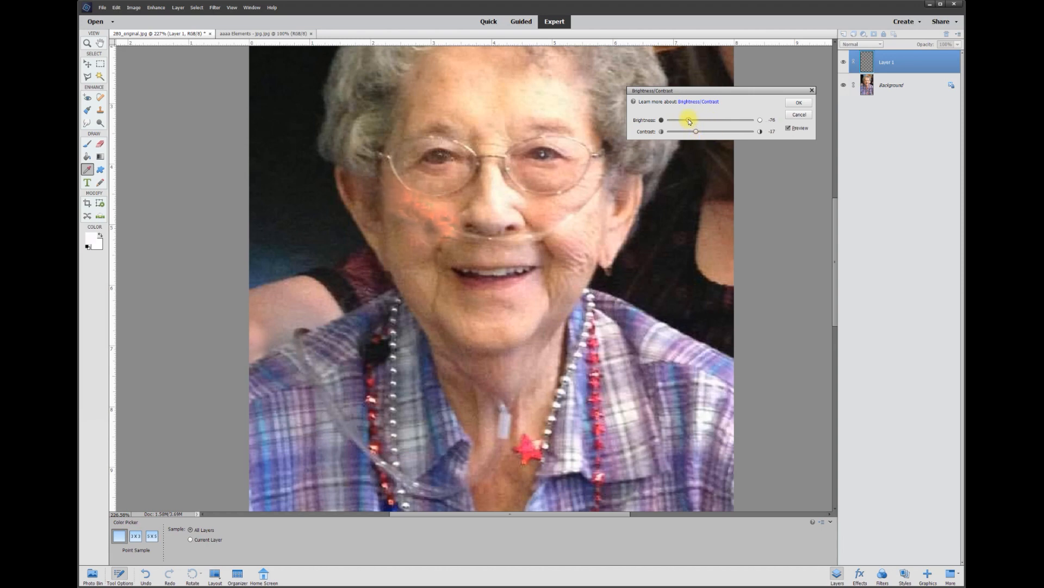
pyautogui.press('Return')
# Clone skin over the tube running beneath the nose, using a 25 px Clone Stamp
pyautogui.press('e')
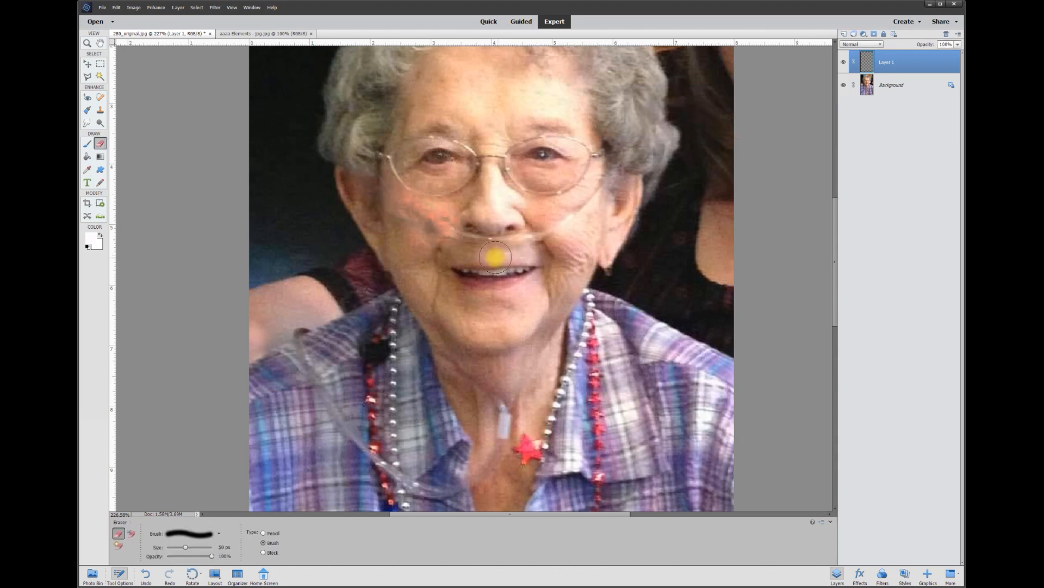
pyautogui.scroll(3, 500, 257)
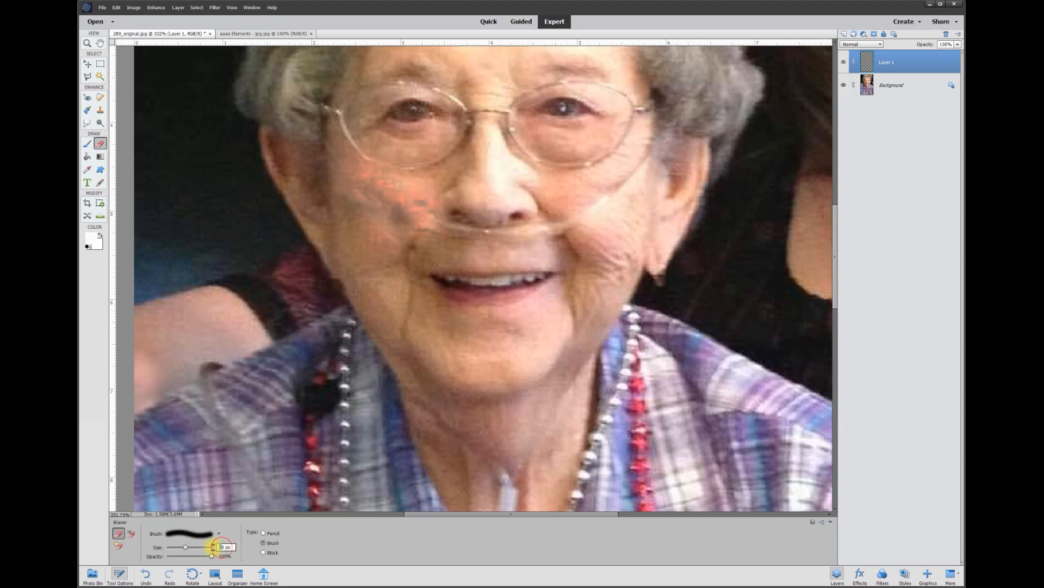
pyautogui.press('s')
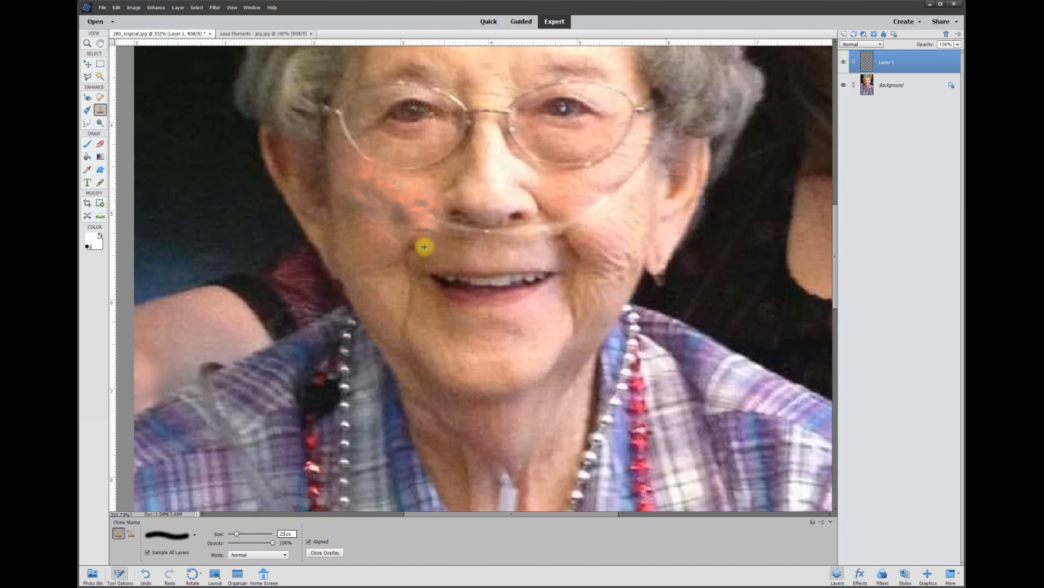
pyautogui.keyDown('alt'); pyautogui.click(424, 247); pyautogui.keyUp('alt')
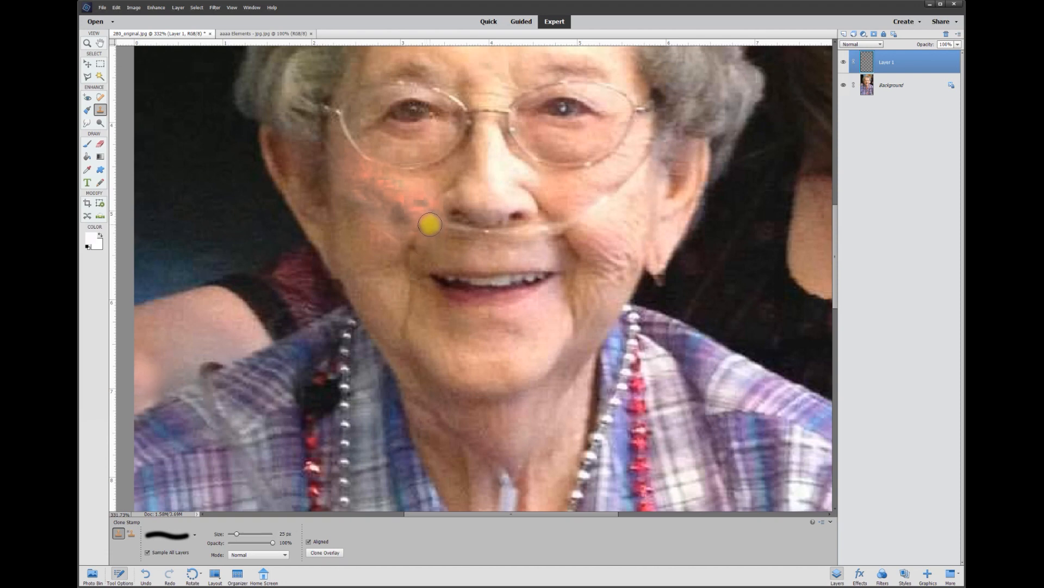
pyautogui.moveTo(430, 224); pyautogui.dragTo(523, 234)
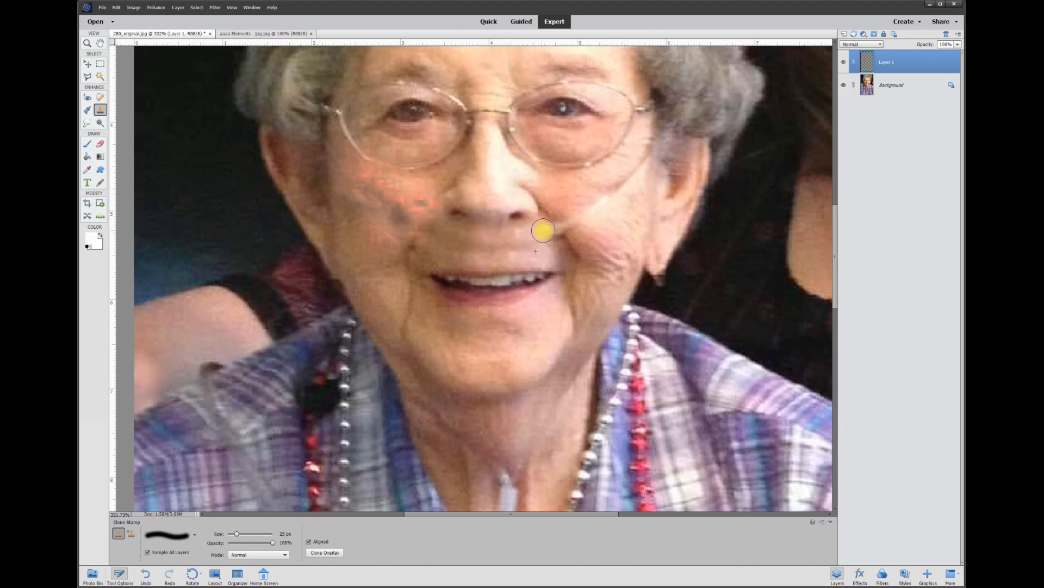
# Merge the cheek and nose retouch layer down into the background and add a new empty layer
pyautogui.press('r')
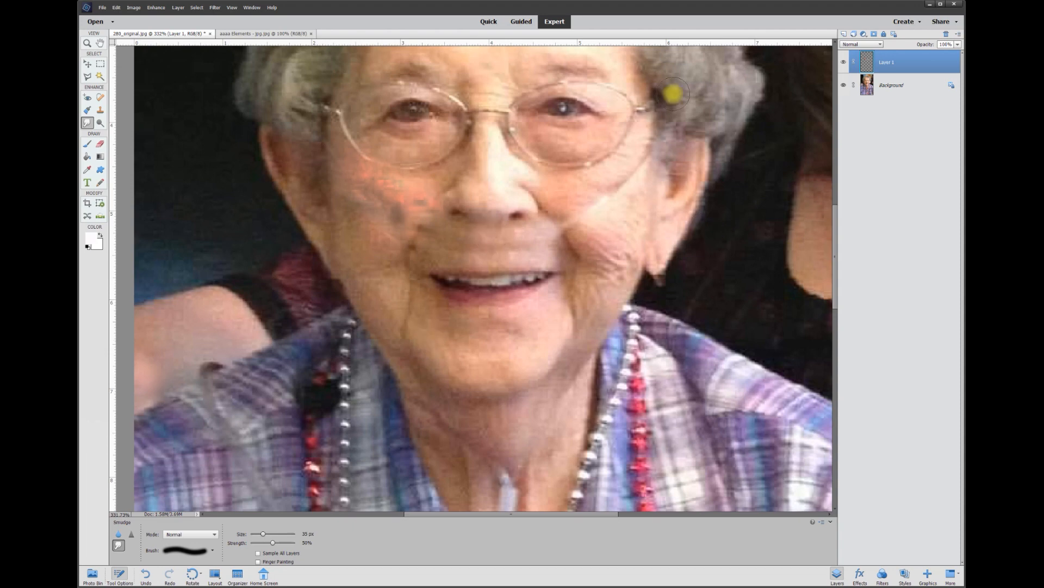
pyautogui.rightClick(894, 68)
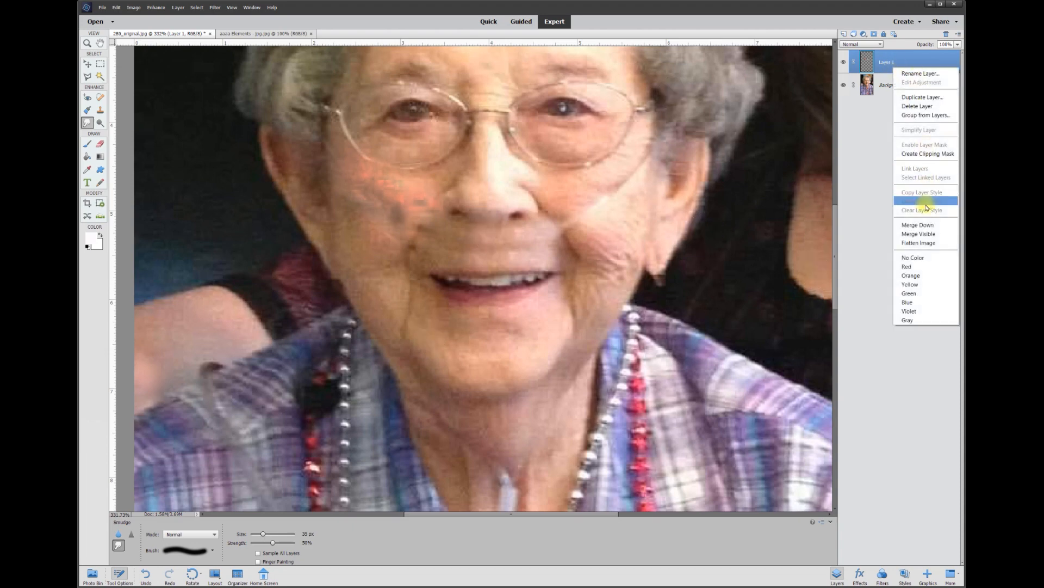
pyautogui.click(921, 222)
pyautogui.click(844, 34)
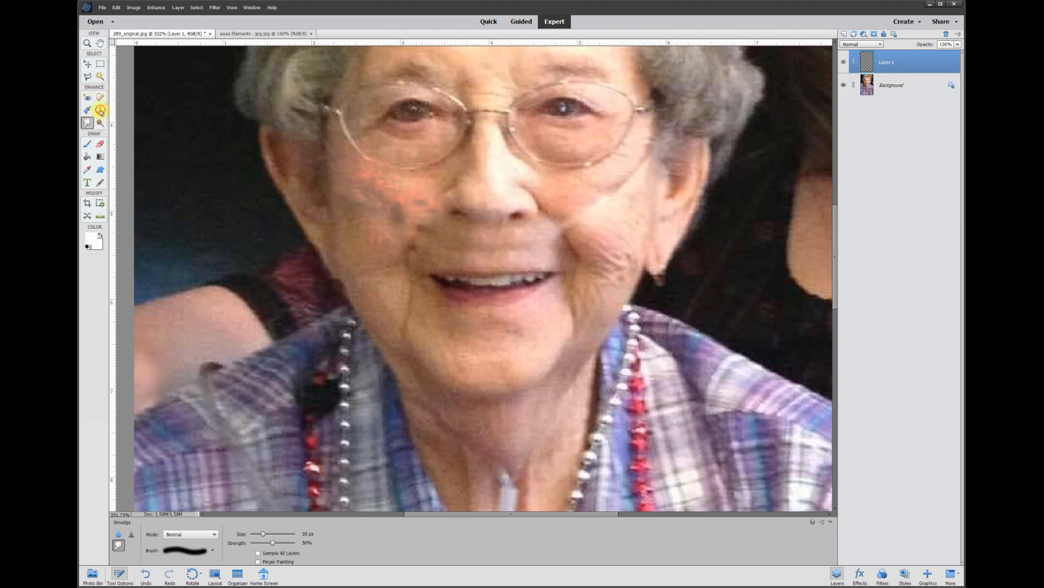
# Clone skin over the tube on the woman's left cheek and smudge the retouched edge beside the ear
pyautogui.click(101, 110)
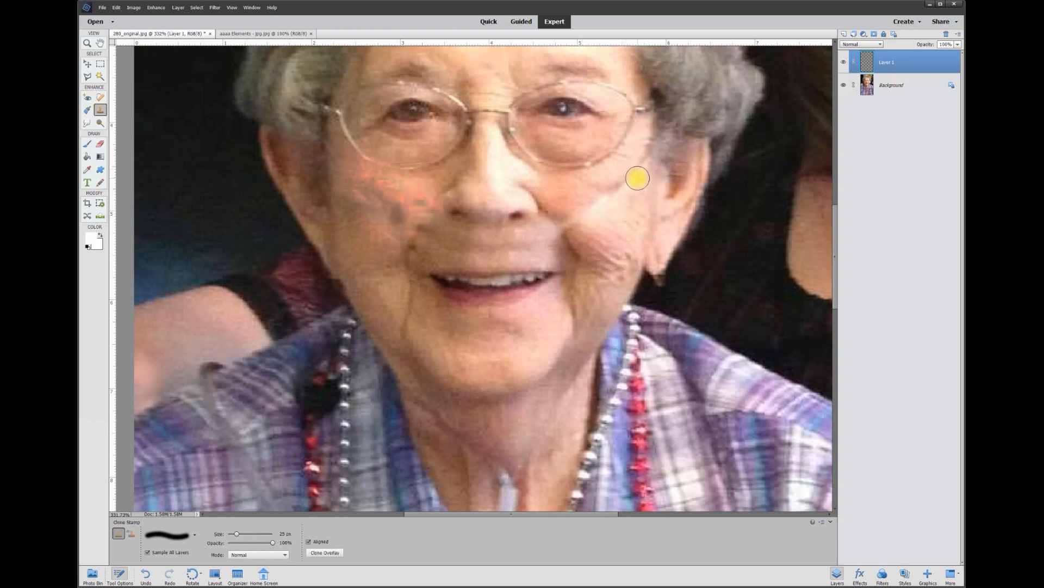
pyautogui.keyDown('alt'); pyautogui.click(591, 241); pyautogui.keyUp('alt')
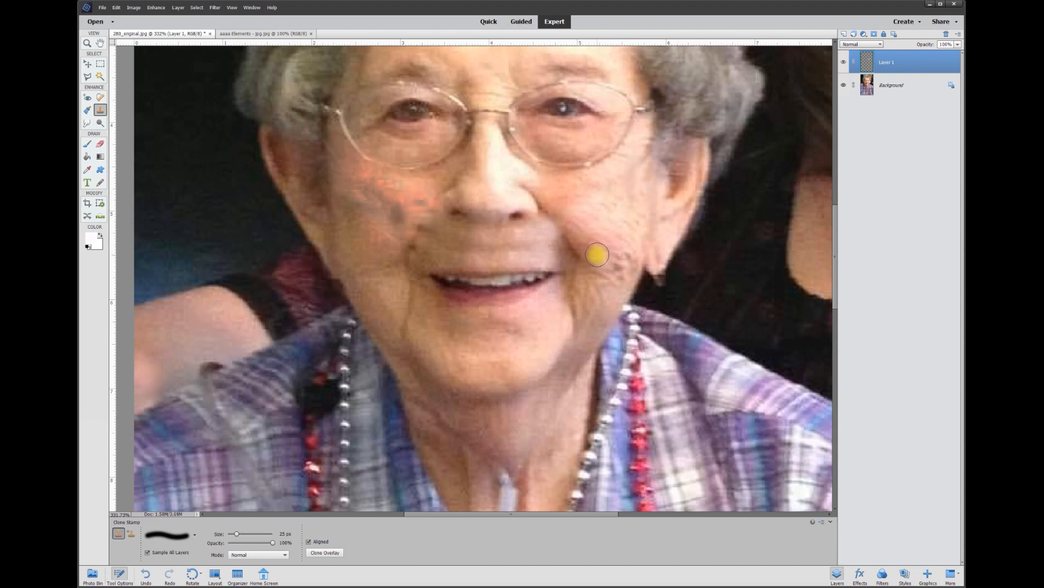
pyautogui.click(86, 123)
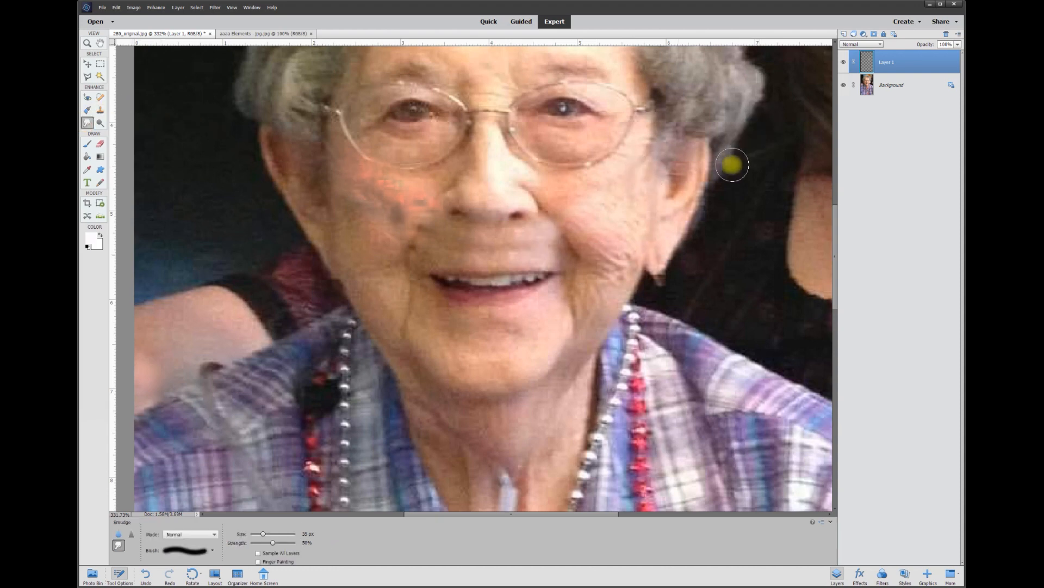
pyautogui.moveTo(647, 161); pyautogui.dragTo(651, 151)
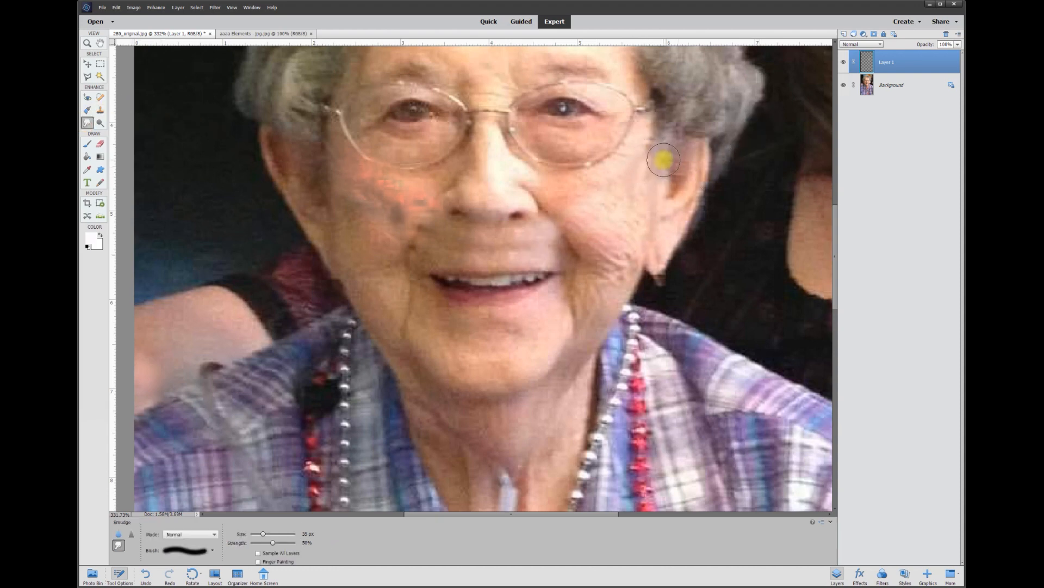
pyautogui.scroll(-3, 627, 284)
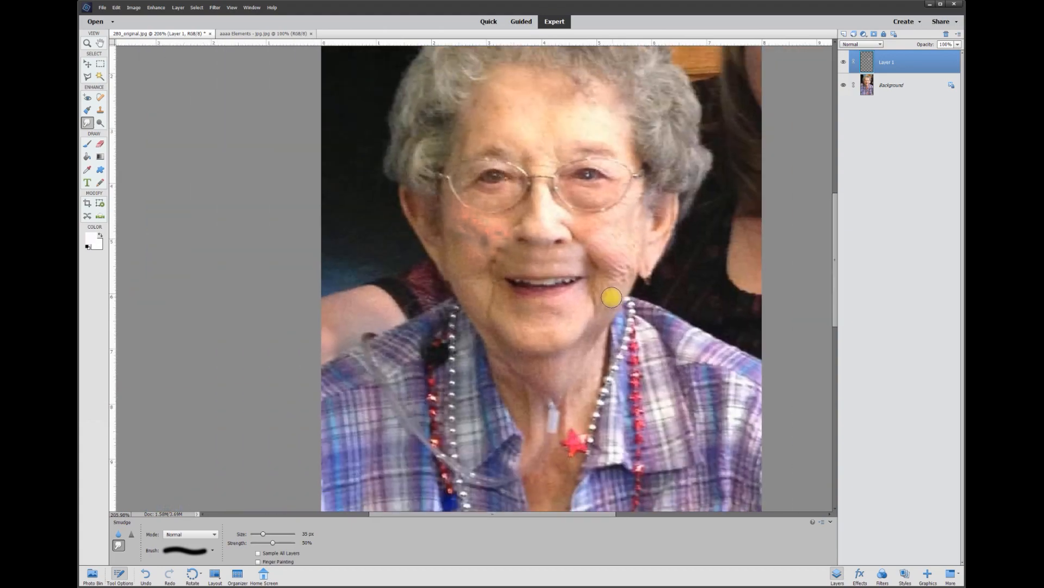
pyautogui.scroll(-1, 611, 296)
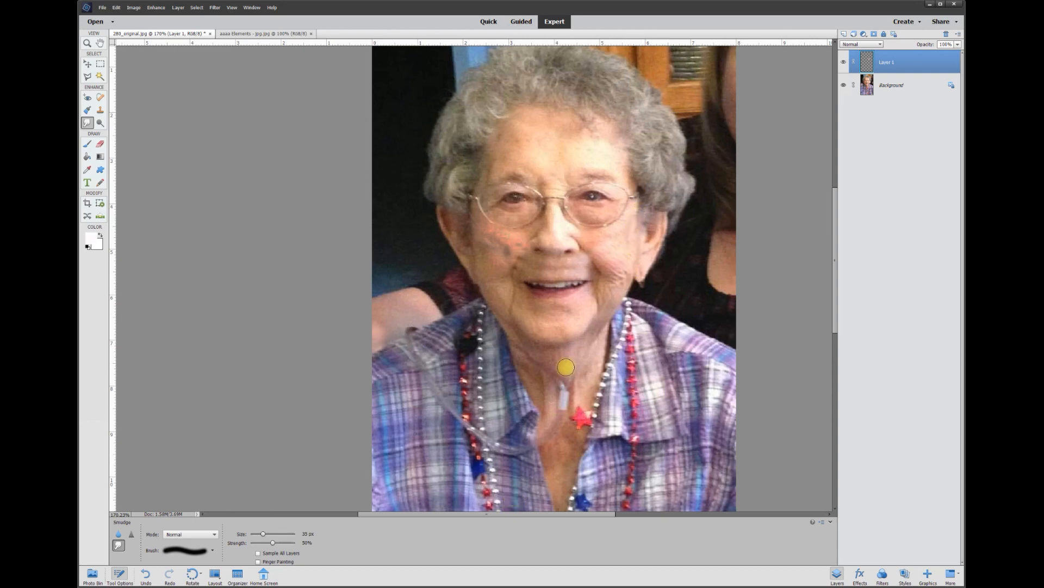
# Merge the left-cheek retouch down and create a fresh layer for retouching the neck
pyautogui.press('s')
pyautogui.scroll(3, 598, 277)
pyautogui.rightClick(899, 68)
pyautogui.click(919, 226)
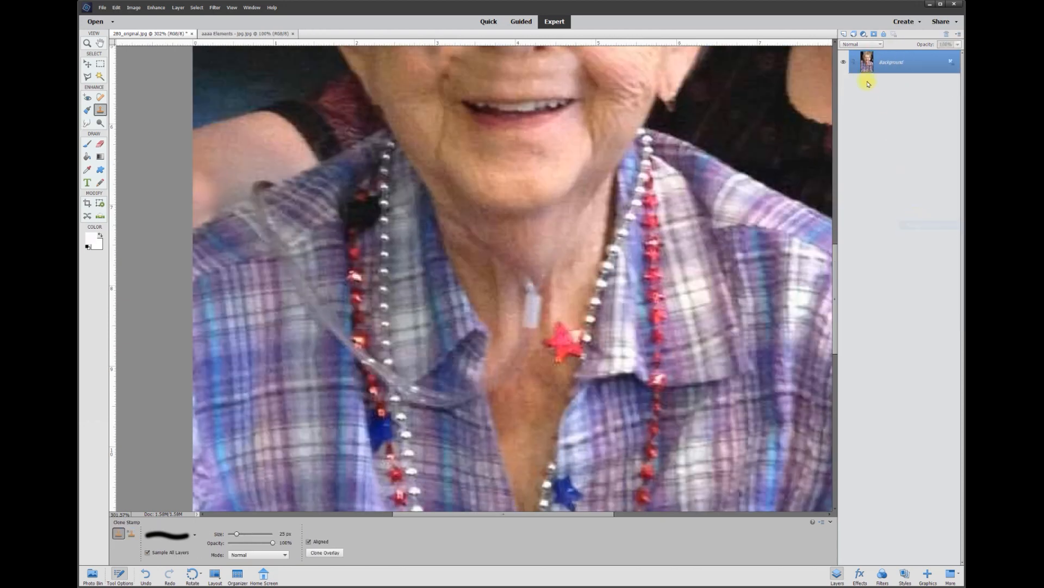
pyautogui.click(845, 34)
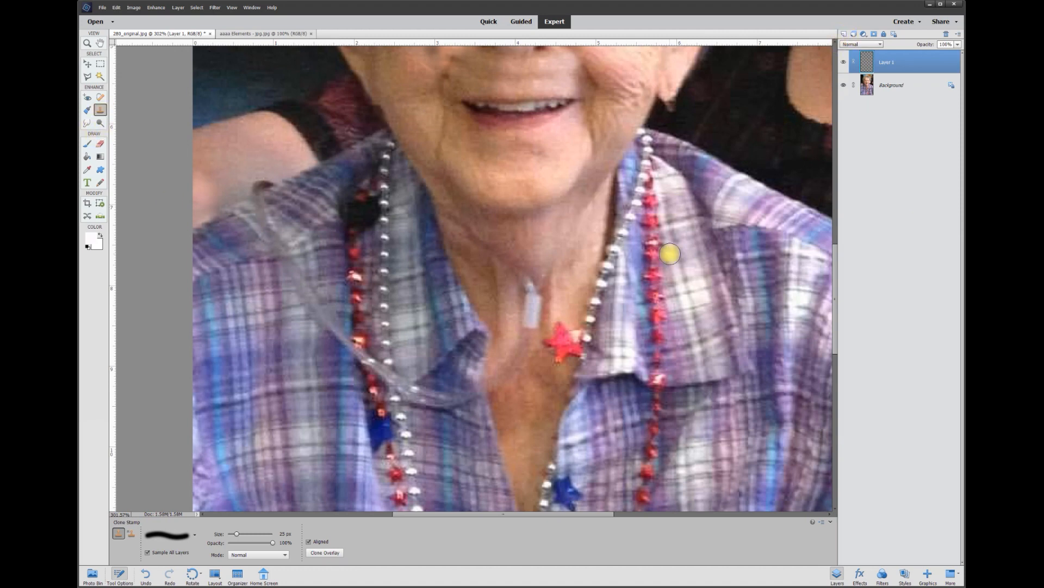
# With a 35 px Clone Stamp, clone skin over the tube and its connector on the neck, erasing the spill over the red star
pyautogui.click(286, 534)
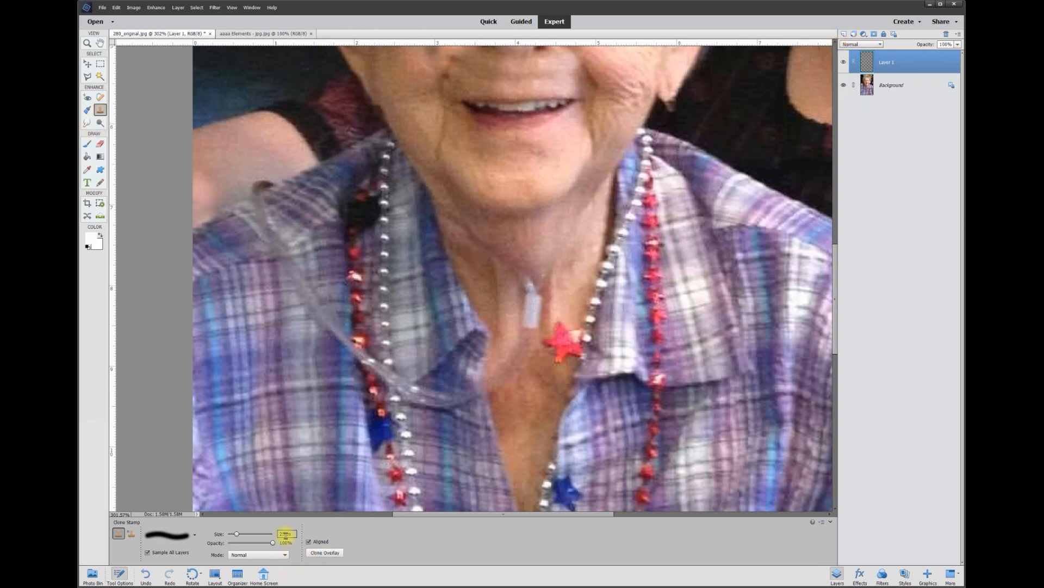
pyautogui.moveTo(282, 534); pyautogui.dragTo(260, 533)
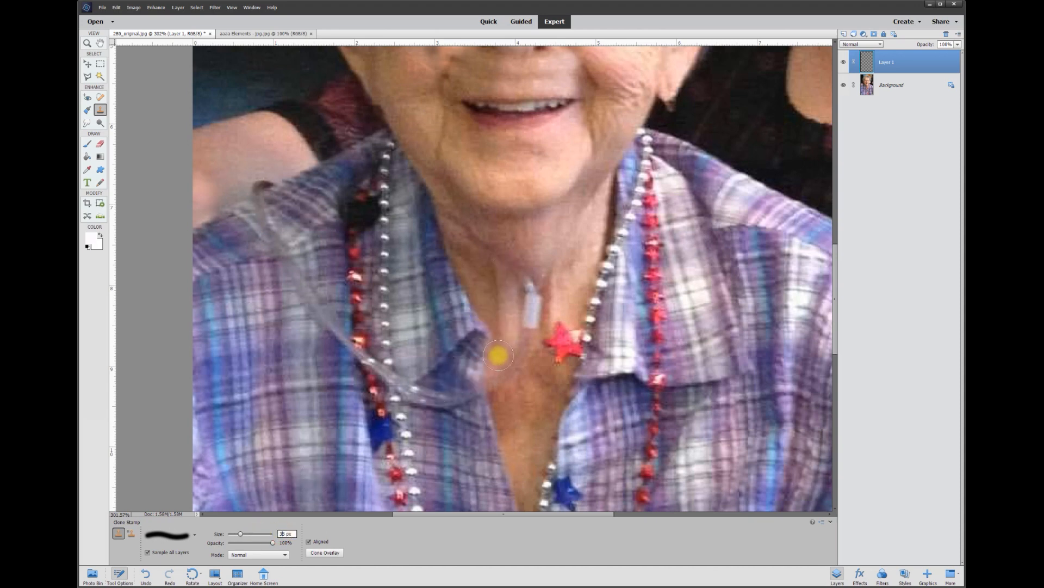
pyautogui.keyDown('alt'); pyautogui.click(516, 398); pyautogui.keyUp('alt')
pyautogui.moveTo(455, 219); pyautogui.dragTo(491, 245)
pyautogui.keyDown('alt'); pyautogui.click(532, 444); pyautogui.keyUp('alt')
pyautogui.moveTo(580, 214)
pyautogui.mouseDown()
pyautogui.moveTo(590, 252)
pyautogui.moveTo(604, 183)
pyautogui.mouseUp()
pyautogui.keyDown('alt'); pyautogui.click(551, 224); pyautogui.keyUp('alt')
pyautogui.moveTo(531, 283)
pyautogui.mouseDown()
pyautogui.moveTo(520, 334)
pyautogui.moveTo(501, 243)
pyautogui.moveTo(529, 328)
pyautogui.mouseUp()
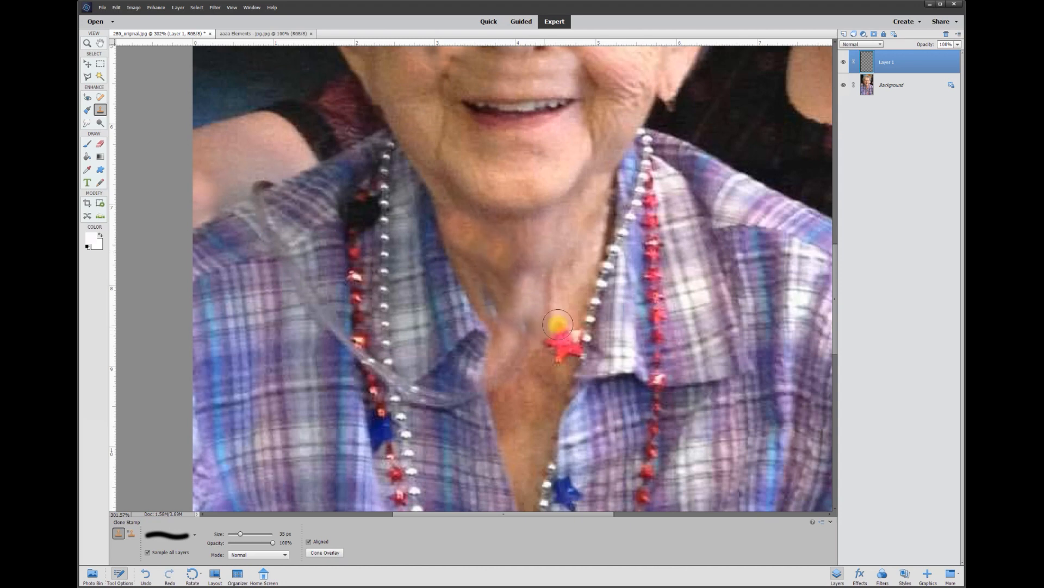
pyautogui.click(99, 145)
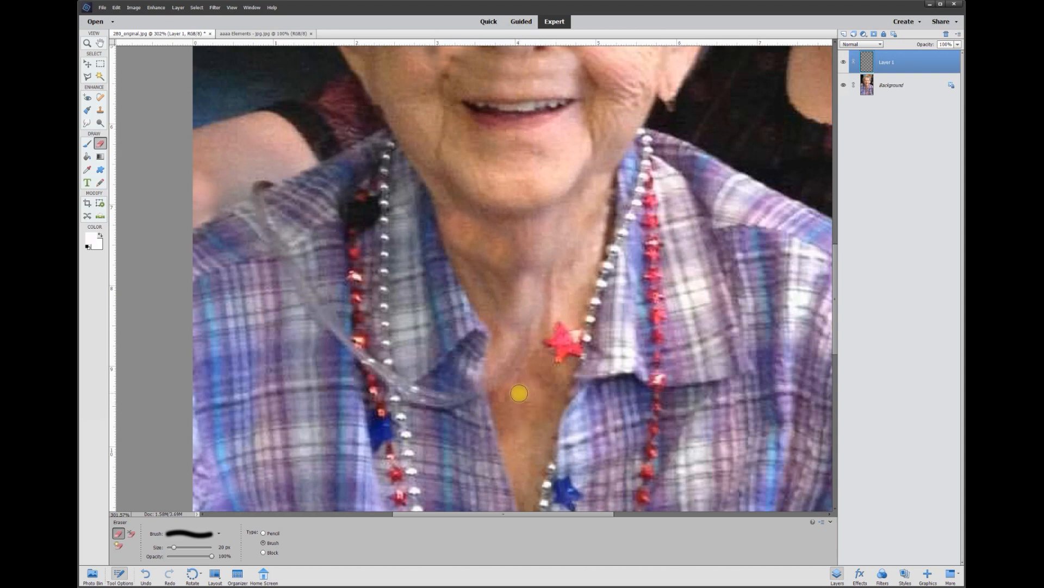
# Clone chest skin over the tube along the shirt collar's edge at the neck opening
pyautogui.press('s')
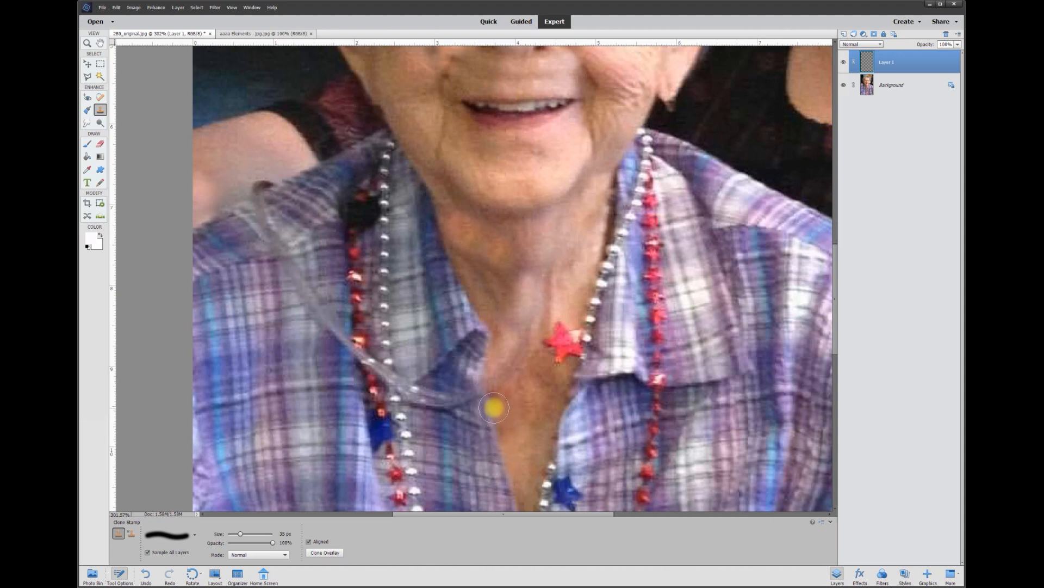
pyautogui.moveTo(493, 404); pyautogui.dragTo(494, 324)
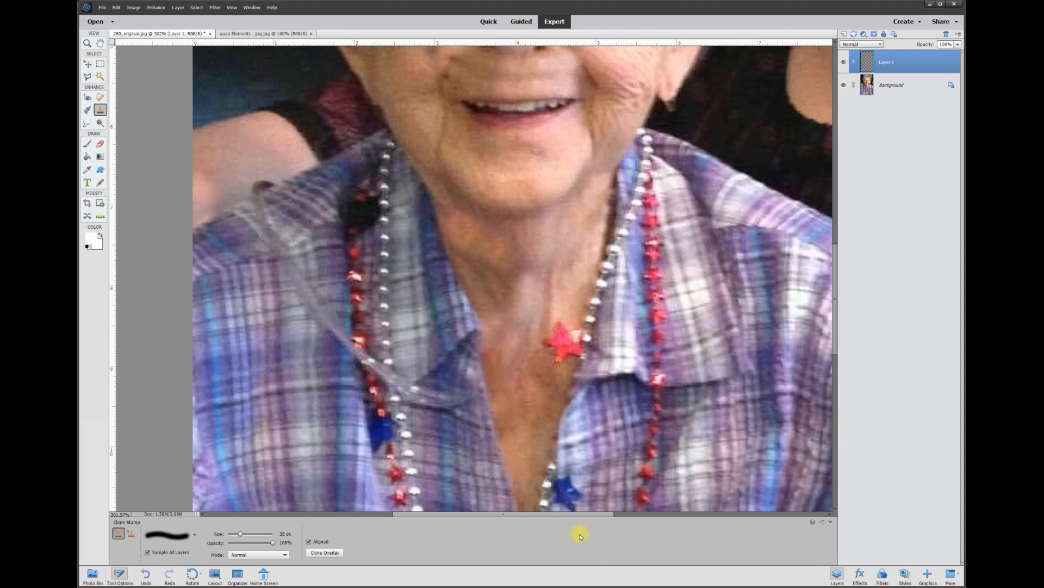
# Clone chest skin over the red star hanging at the edge of the shirt's neck opening
pyautogui.moveTo(562, 346)
pyautogui.mouseDown()
pyautogui.moveTo(558, 386)
pyautogui.moveTo(568, 337)
pyautogui.mouseUp()
pyautogui.hotkey('ctrl', 'z')
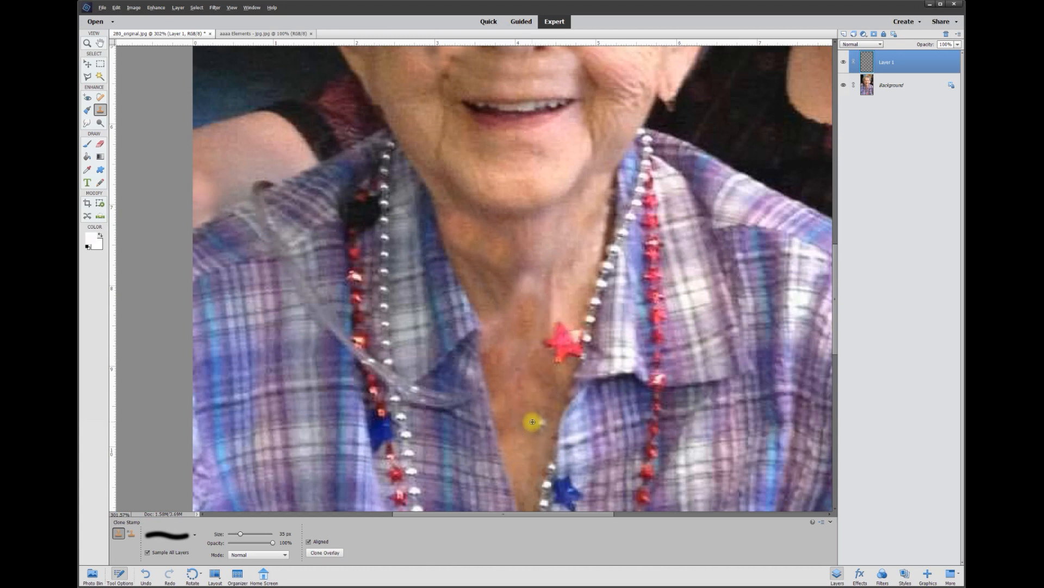
pyautogui.moveTo(550, 360); pyautogui.dragTo(560, 317)
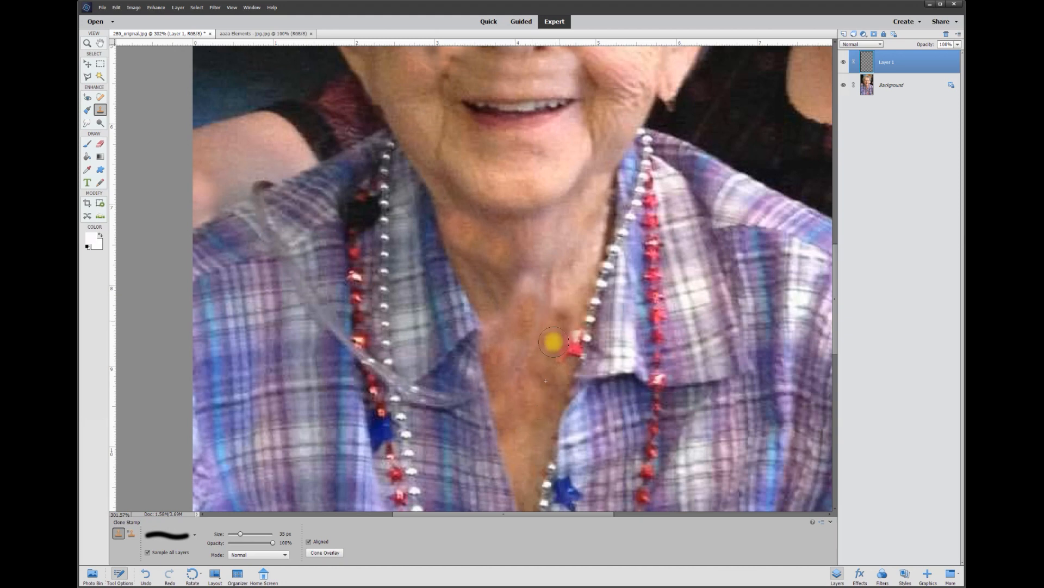
pyautogui.moveTo(559, 362); pyautogui.dragTo(568, 342)
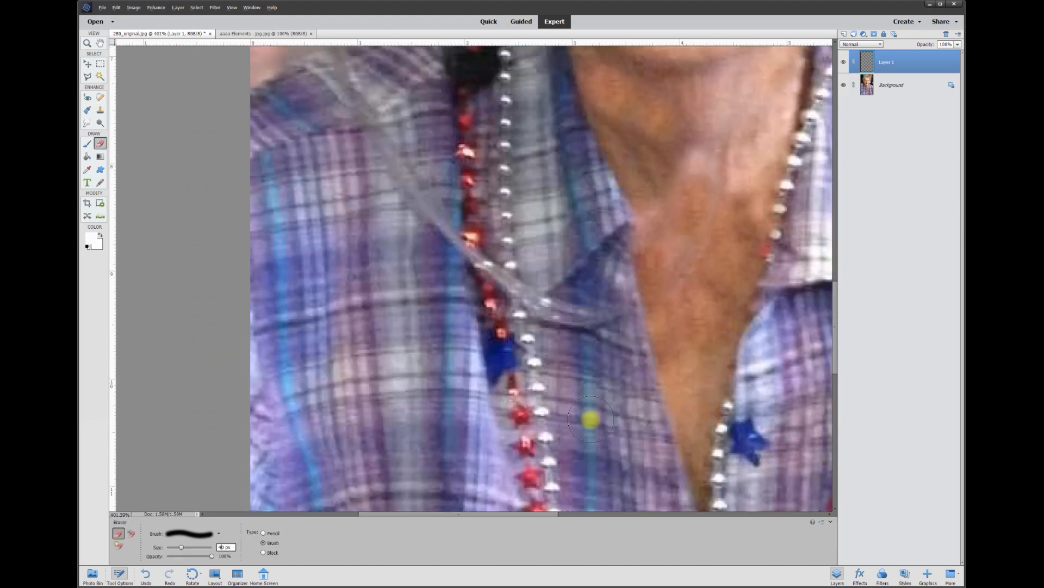
# With the Clone Stamp, clone plaid shirt fabric over the end of the tube below the collar fold
pyautogui.click(100, 110)
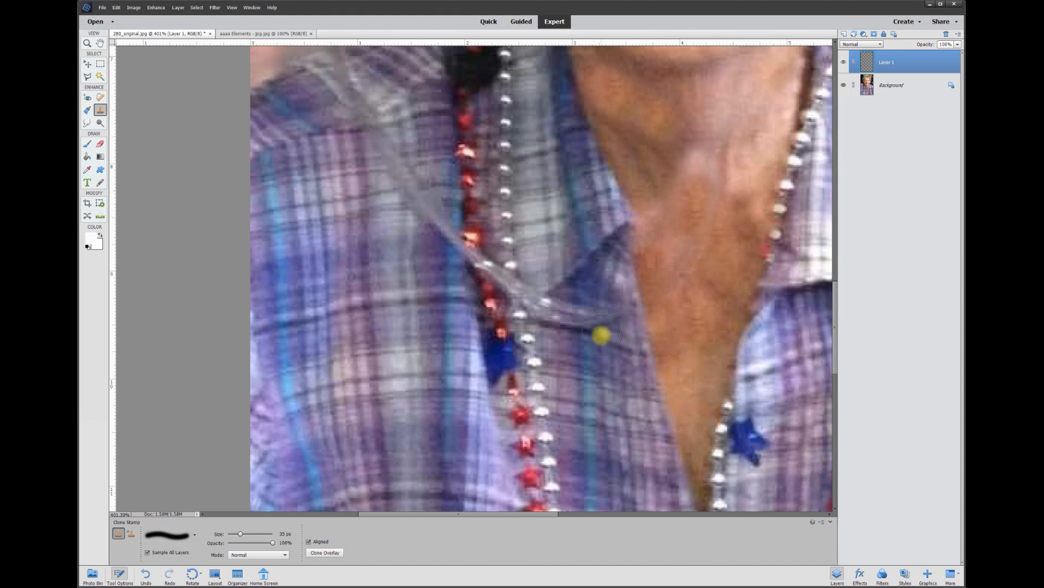
pyautogui.moveTo(593, 332); pyautogui.dragTo(604, 239)
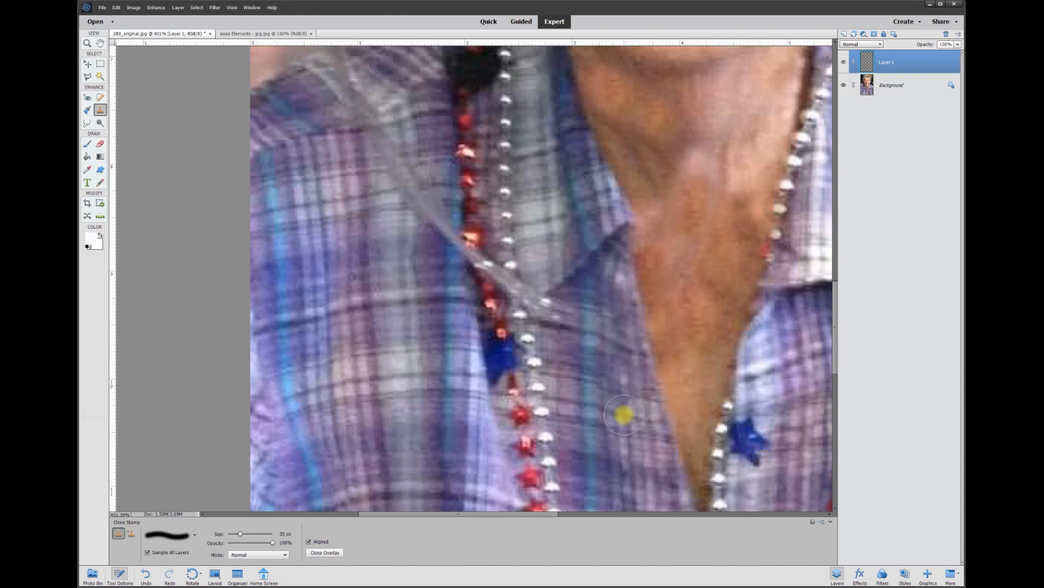
pyautogui.keyDown('alt'); pyautogui.click(633, 430); pyautogui.keyUp('alt')
pyautogui.moveTo(622, 340); pyautogui.dragTo(617, 301)
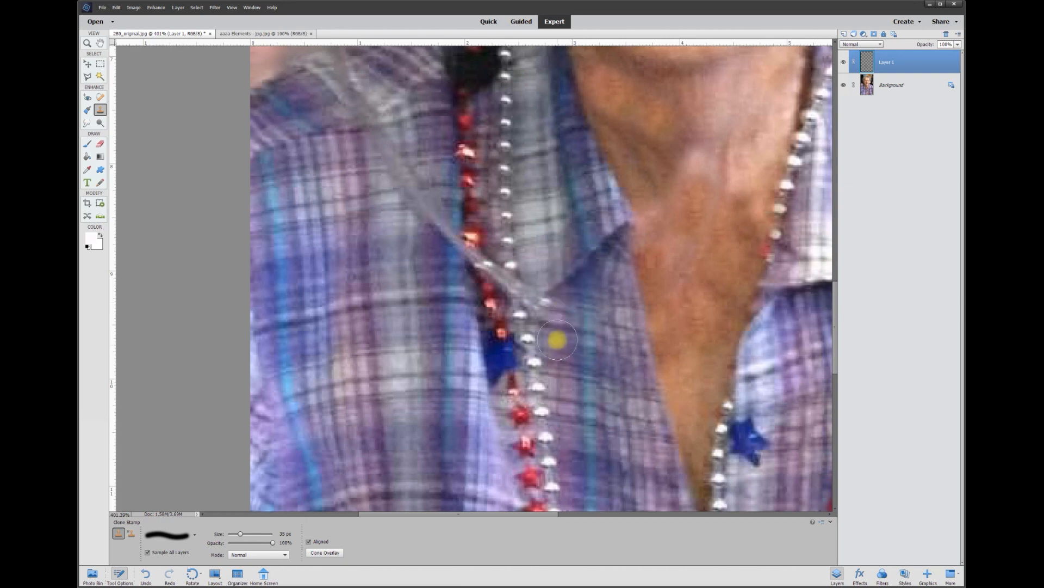
# Clone shirt fabric and silver beads over the tube where it meets the silver bead strand
pyautogui.keyDown('alt'); pyautogui.click(561, 372); pyautogui.keyUp('alt')
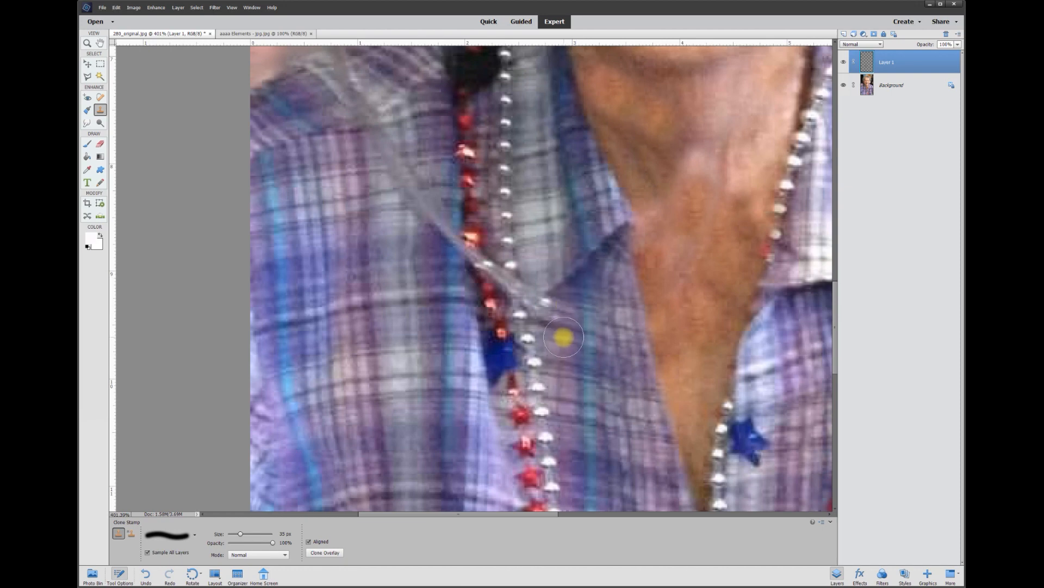
pyautogui.moveTo(562, 336); pyautogui.dragTo(559, 280)
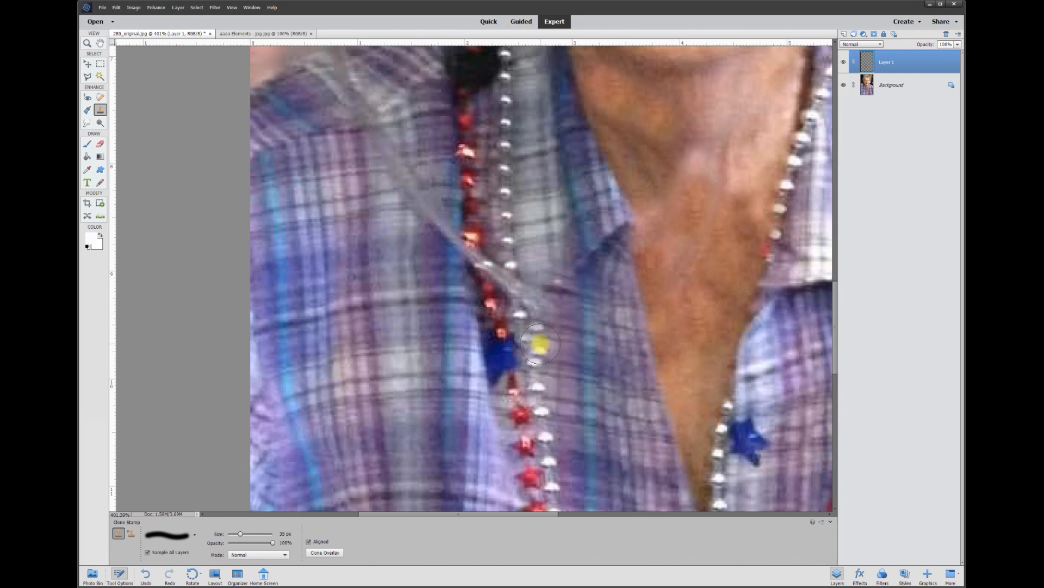
pyautogui.moveTo(539, 352); pyautogui.dragTo(511, 255)
pyautogui.click(101, 145)
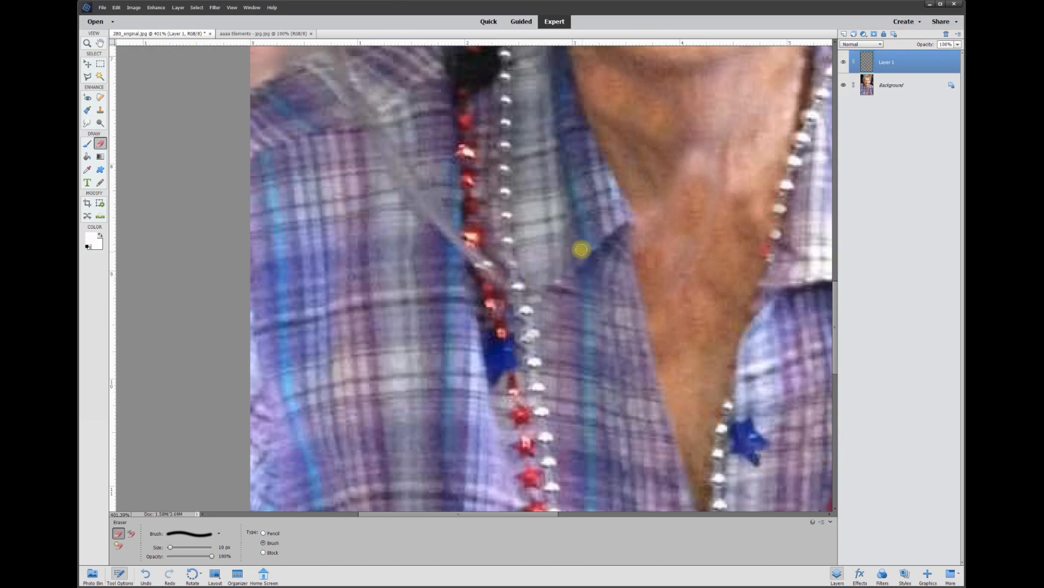
# Check the shirt retouch in isolation, merge it down into the Background, and create a fresh layer
pyautogui.click(843, 86)
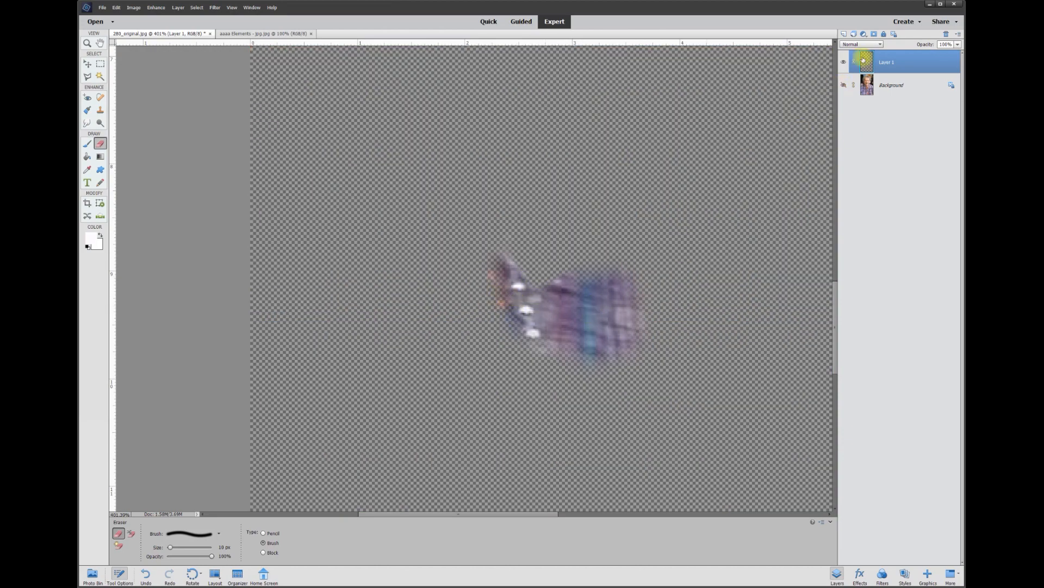
pyautogui.click(843, 85)
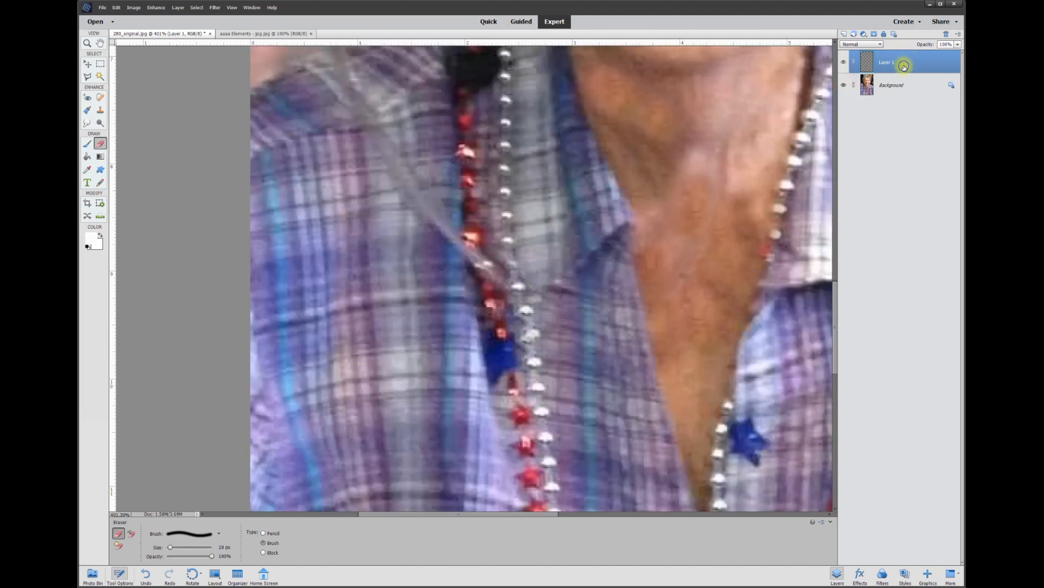
pyautogui.rightClick(904, 66)
pyautogui.click(930, 229)
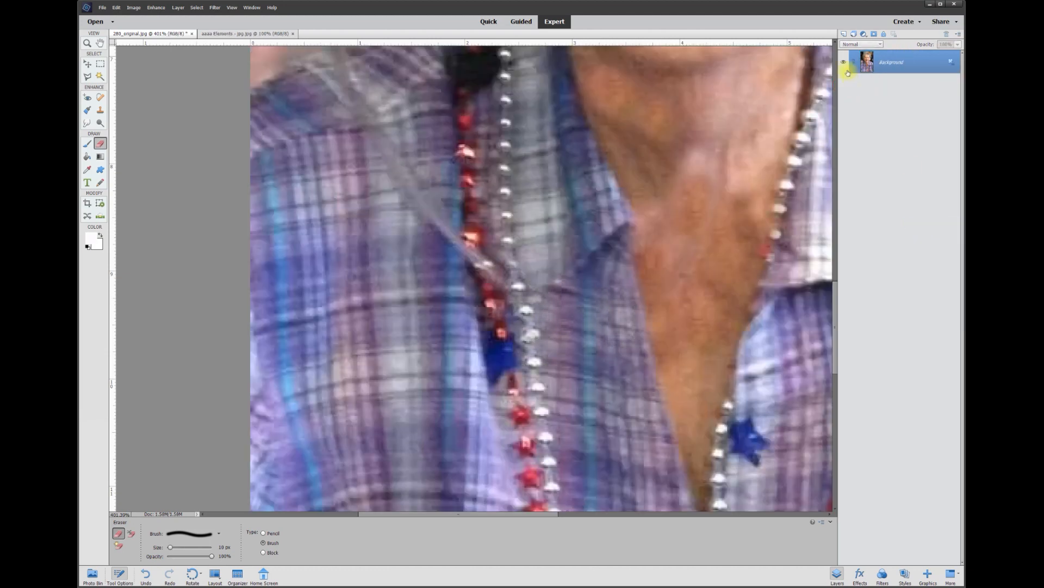
pyautogui.click(844, 34)
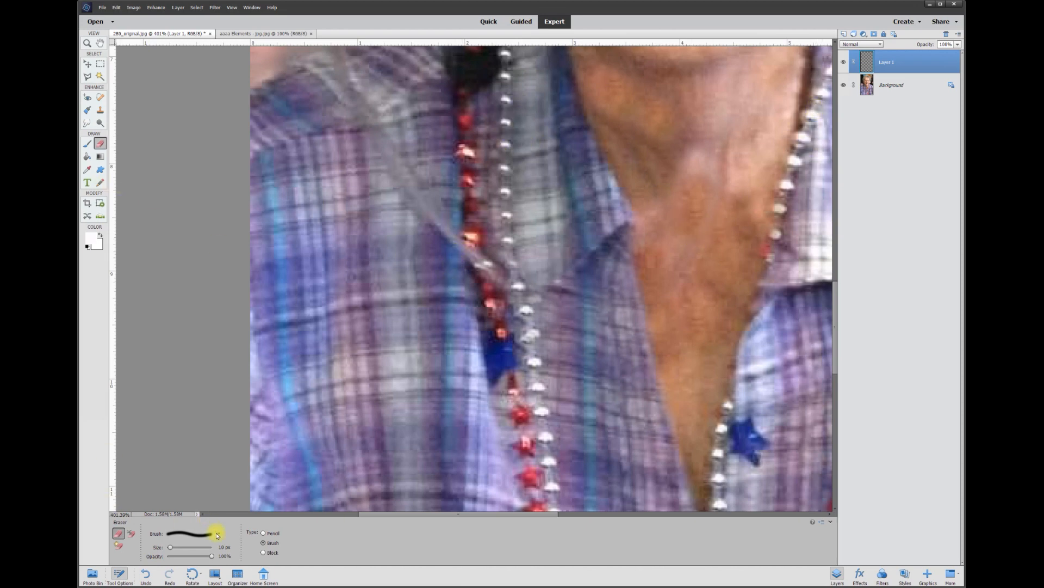
# With a 45 px Clone Stamp, clone plaid fabric over the remaining tube across the shirt front and shoulder
pyautogui.click(101, 111)
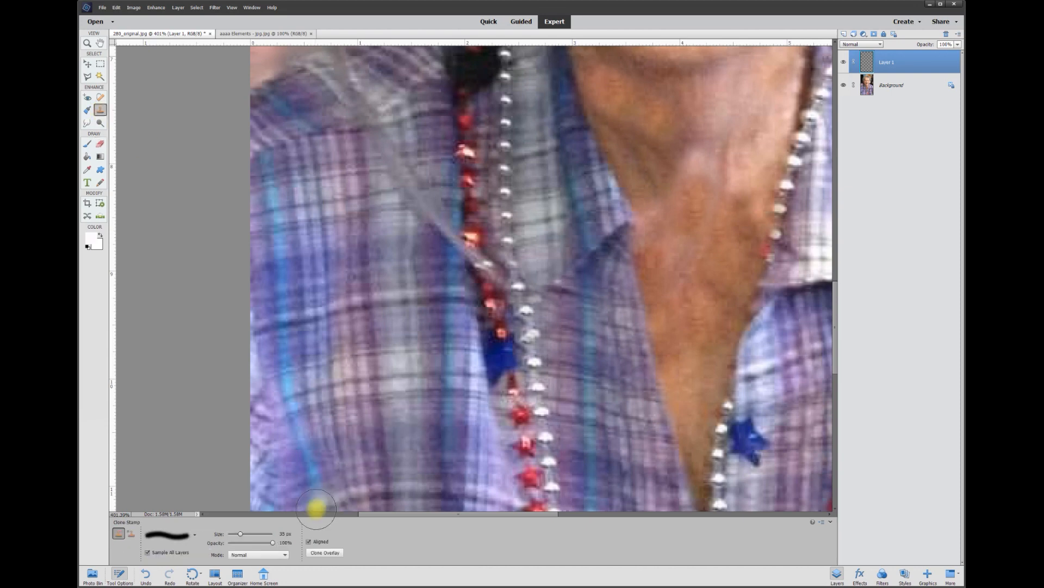
pyautogui.press('[')
pyautogui.keyDown('alt'); pyautogui.click(448, 434); pyautogui.keyUp('alt')
pyautogui.click(455, 238)
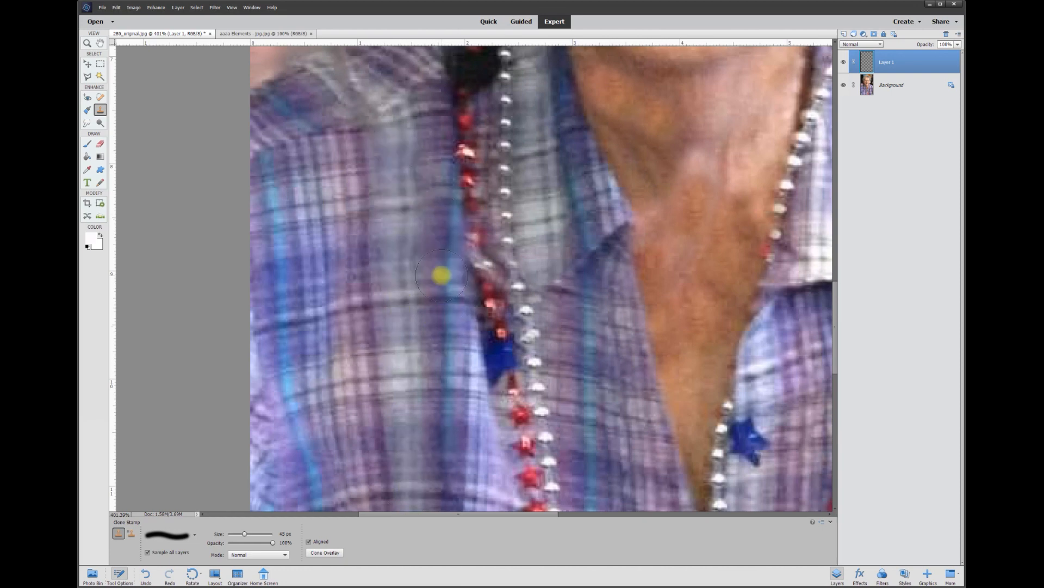
pyautogui.scroll(3, 361, 187)
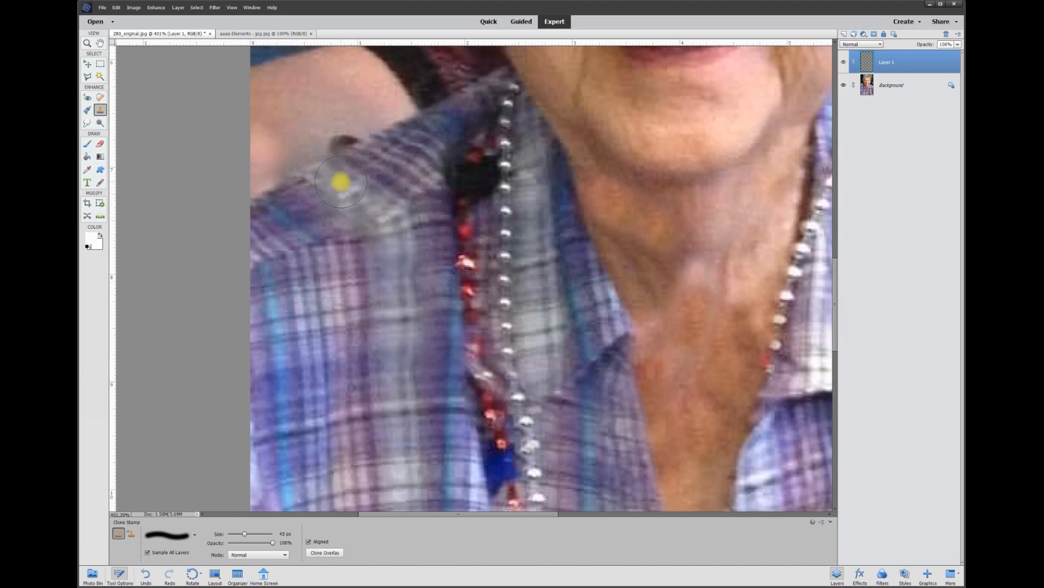
pyautogui.scroll(-3, 398, 437)
pyautogui.scroll(-6, 399, 436)
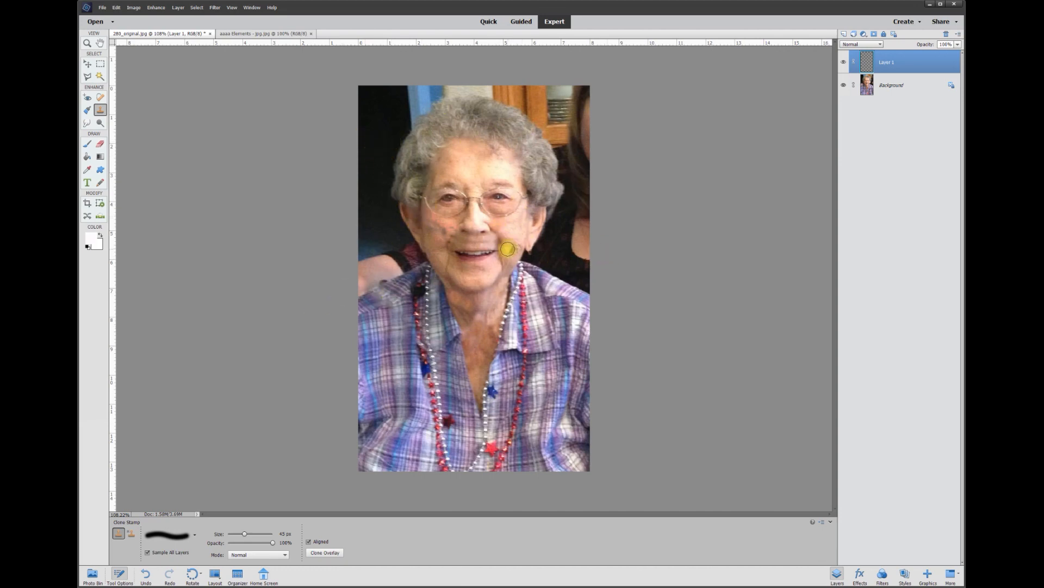
# Merge the shoulder retouch down and convert the Background into a regular editable layer
pyautogui.rightClick(886, 63)
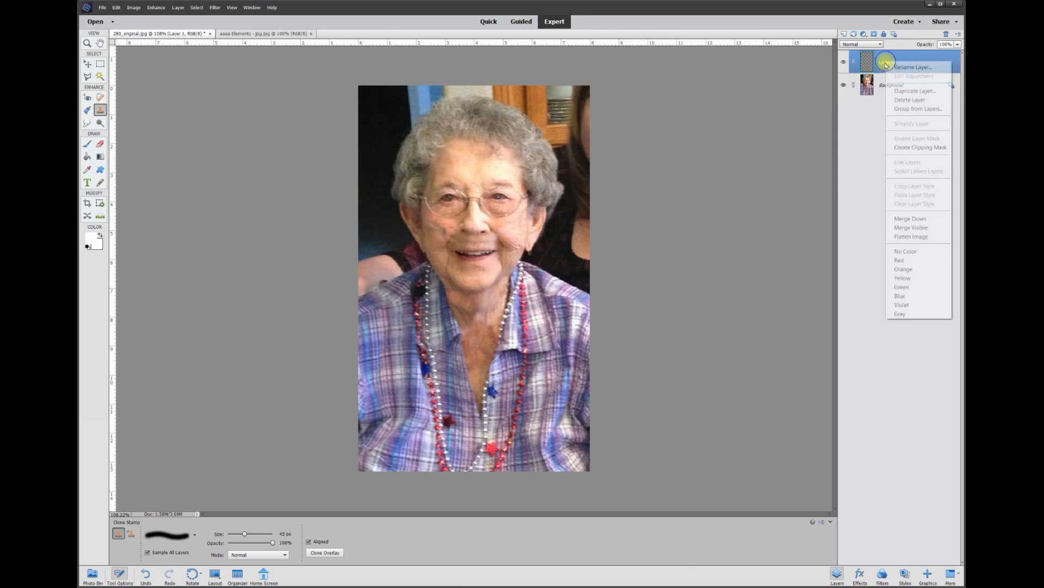
pyautogui.click(901, 218)
pyautogui.click(951, 64)
# With a soft 9 px Eraser brush, erase a line along the image-left shoulder from the photo's edge to the neck
pyautogui.click(100, 143)
pyautogui.scroll(2, 408, 285)
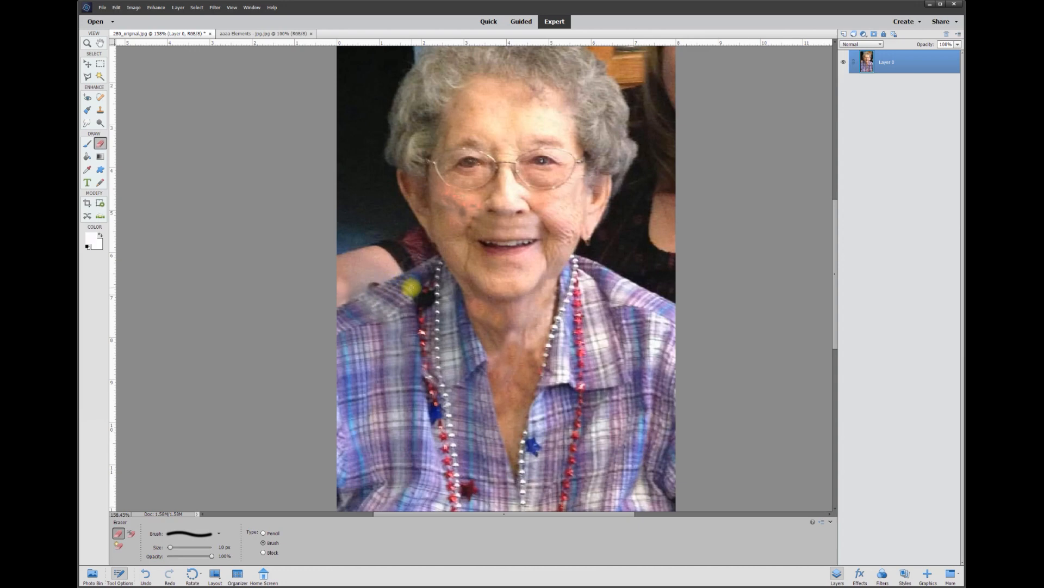
pyautogui.scroll(2, 409, 287)
pyautogui.click(218, 534)
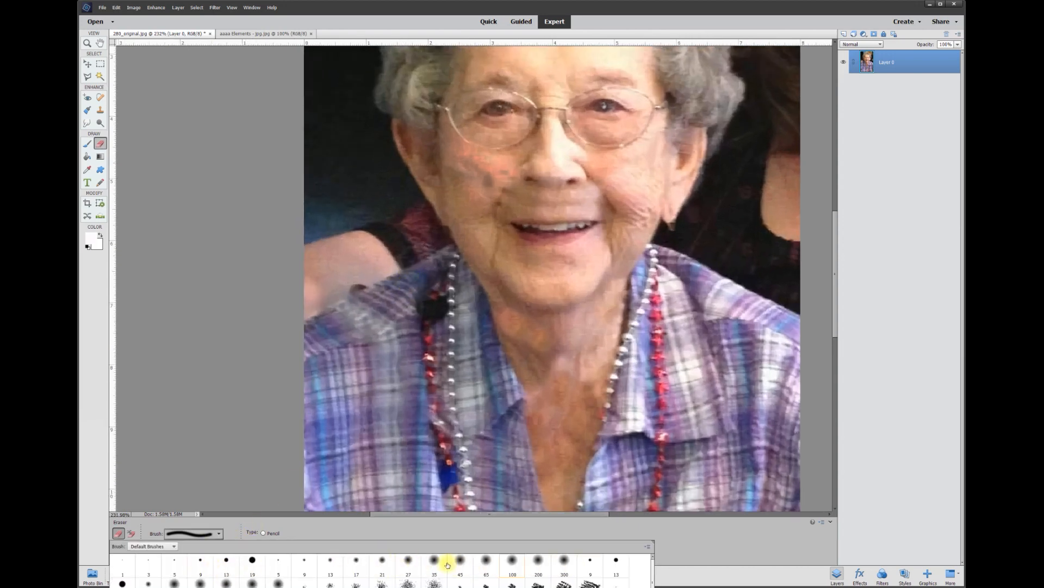
pyautogui.click(314, 565)
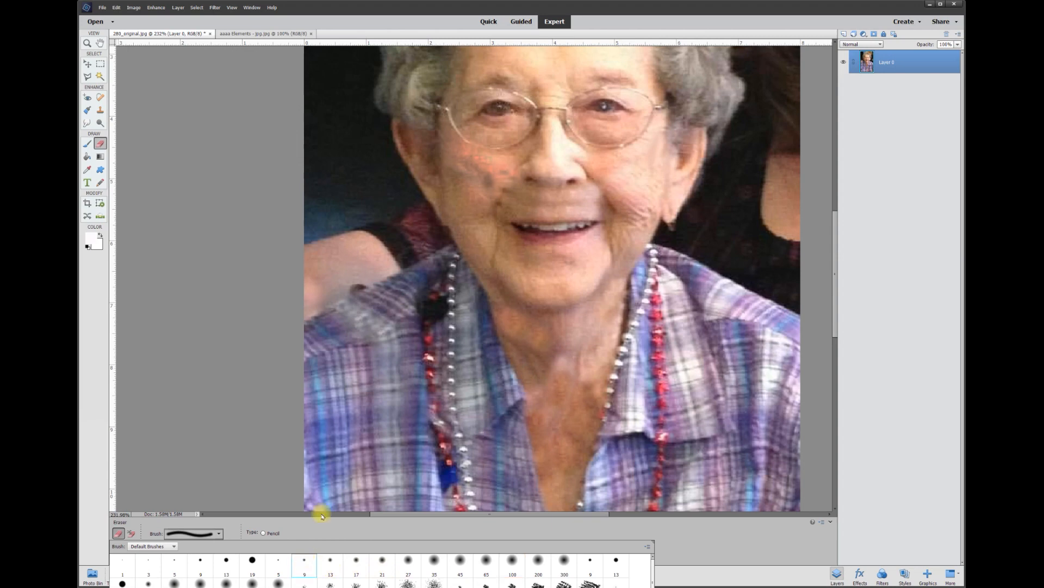
pyautogui.click(303, 320)
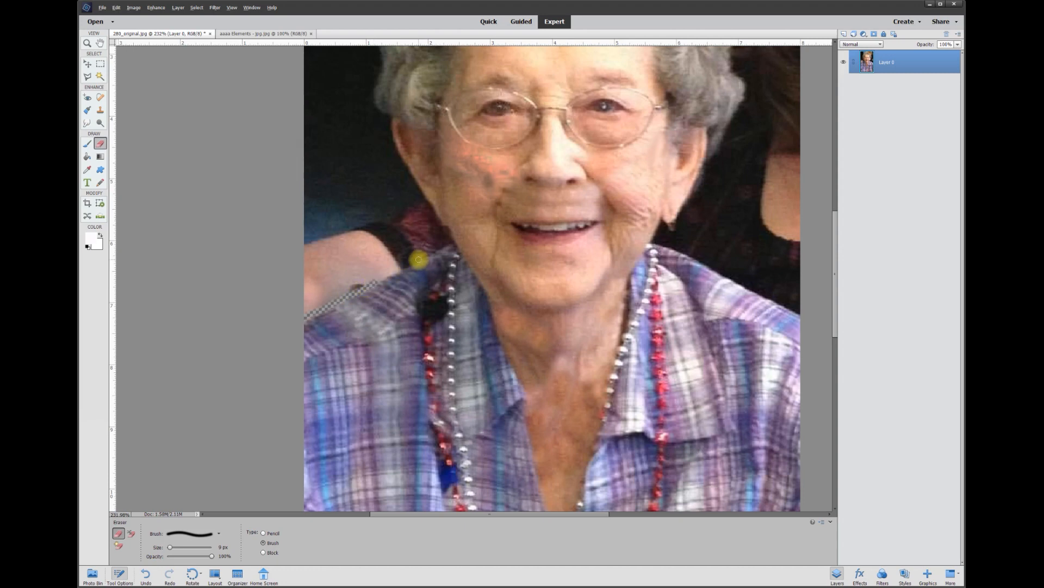
pyautogui.keyDown('shift'); pyautogui.click(419, 260); pyautogui.keyUp('shift')
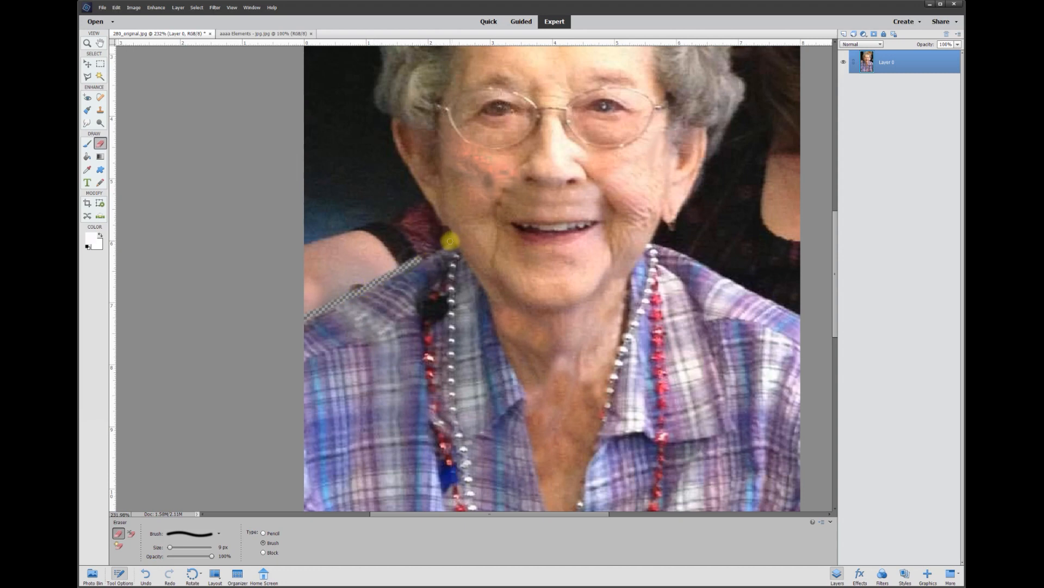
pyautogui.keyDown('shift'); pyautogui.click(451, 240); pyautogui.keyUp('shift')
# Erase a line of connected segments along the image-right shoulder from the neck to the photo's edge
pyautogui.click(655, 240)
pyautogui.keyDown('shift'); pyautogui.click(688, 252); pyautogui.keyUp('shift')
pyautogui.keyDown('shift'); pyautogui.click(741, 282); pyautogui.keyUp('shift')
pyautogui.keyDown('shift'); pyautogui.click(781, 299); pyautogui.keyUp('shift')
pyautogui.keyDown('shift'); pyautogui.click(804, 315); pyautogui.keyUp('shift')
# Erase a thin outline along both sides of the face, from the shoulders up past the jaw and ears
pyautogui.scroll(3, 479, 235)
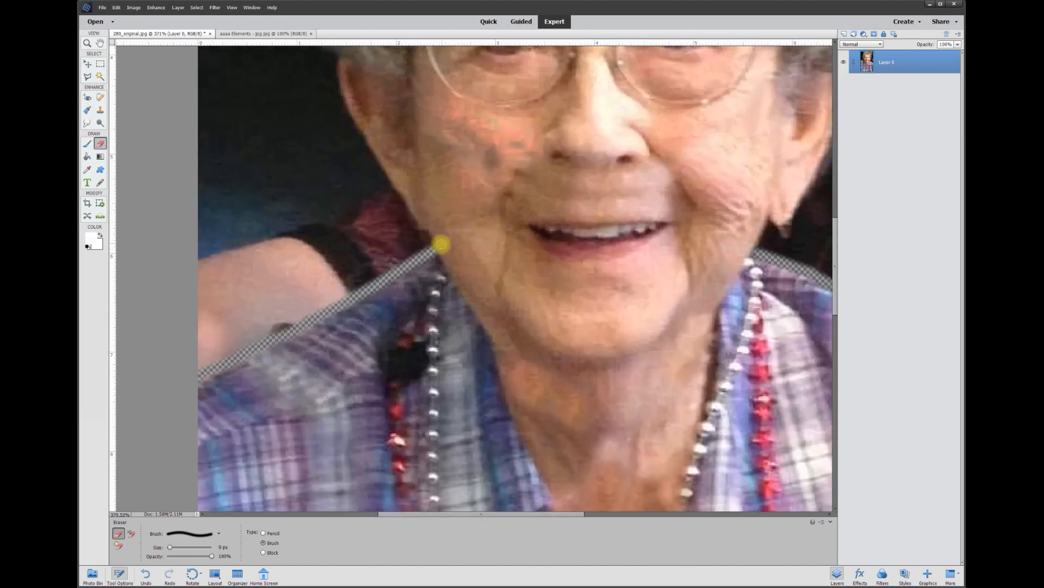
pyautogui.moveTo(426, 240); pyautogui.dragTo(333, 75)
pyautogui.moveTo(556, 239); pyautogui.dragTo(581, 199)
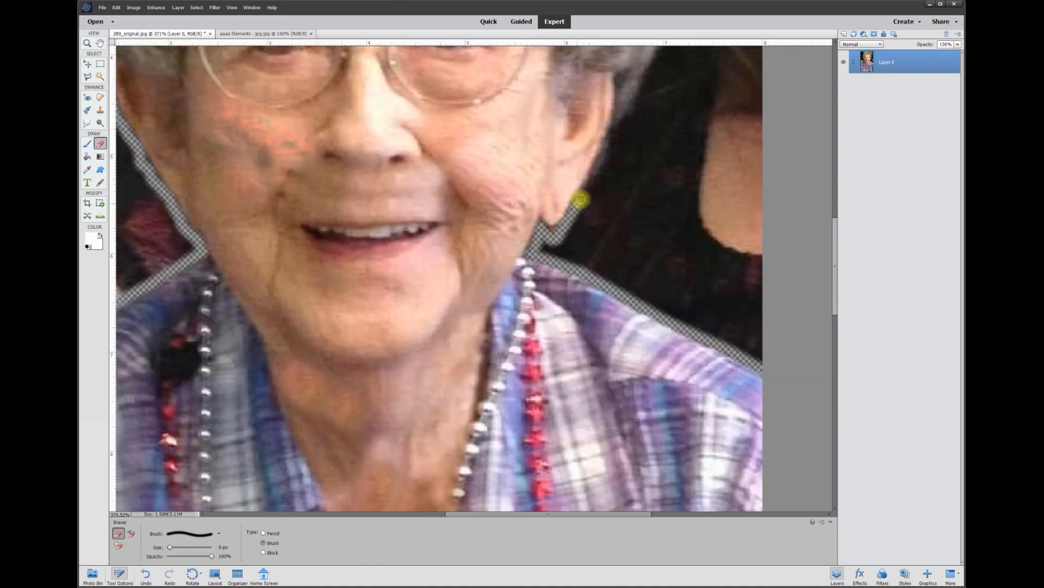
pyautogui.moveTo(581, 199); pyautogui.dragTo(601, 158)
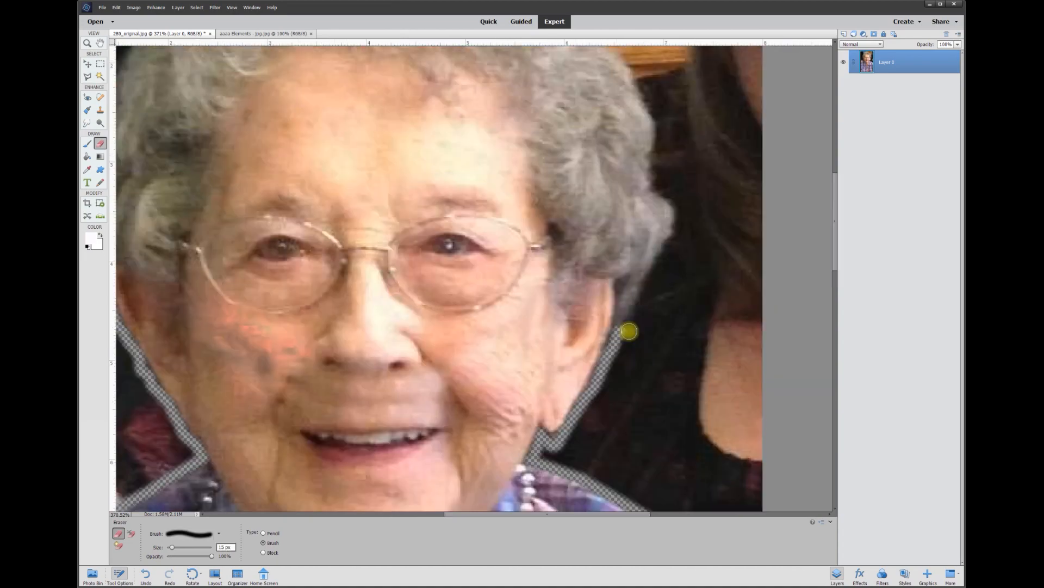
# Enlarge the Eraser to 15 px and erase a band around the outer edge of the woman's hair
pyautogui.press(']')
pyautogui.press(']')
pyautogui.moveTo(629, 331)
pyautogui.mouseDown()
pyautogui.moveTo(667, 229)
pyautogui.moveTo(666, 128)
pyautogui.mouseUp()
pyautogui.moveTo(371, 68); pyautogui.dragTo(340, 227)
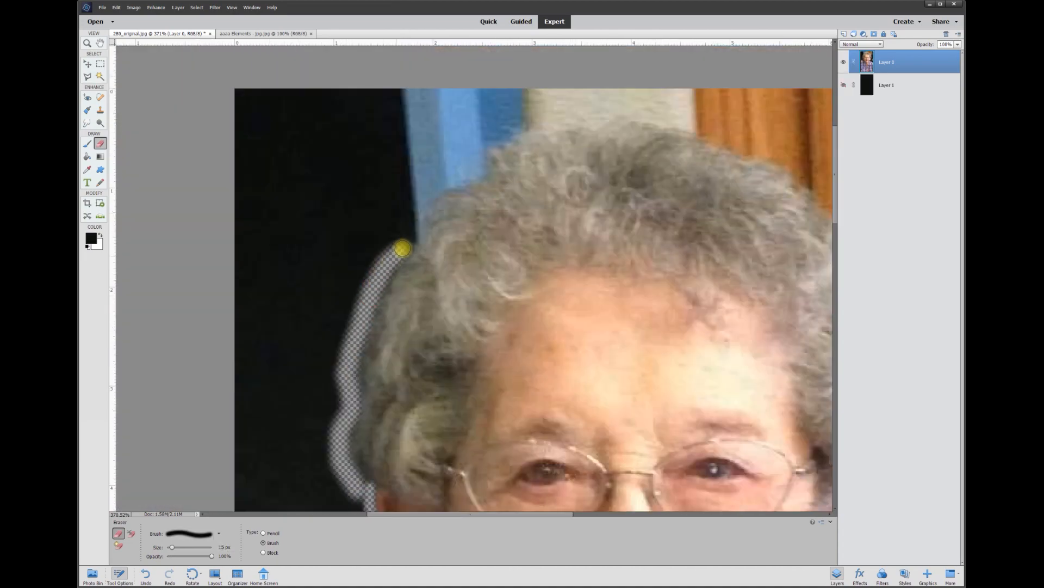
pyautogui.moveTo(403, 243)
pyautogui.mouseDown()
pyautogui.moveTo(440, 194)
pyautogui.moveTo(481, 161)
pyautogui.moveTo(564, 122)
pyautogui.moveTo(664, 122)
pyautogui.mouseUp()
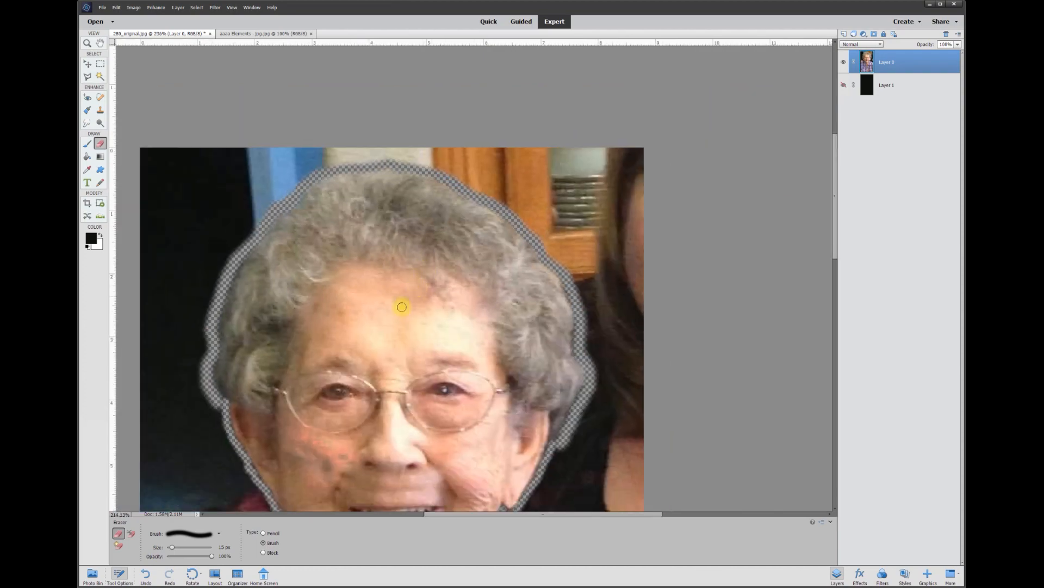
# Start a Polygonal Lasso selection outside the photo's left edge and trace it inside the erased band along the shoulder and jaw
pyautogui.scroll(-3, 402, 307)
pyautogui.click(89, 77)
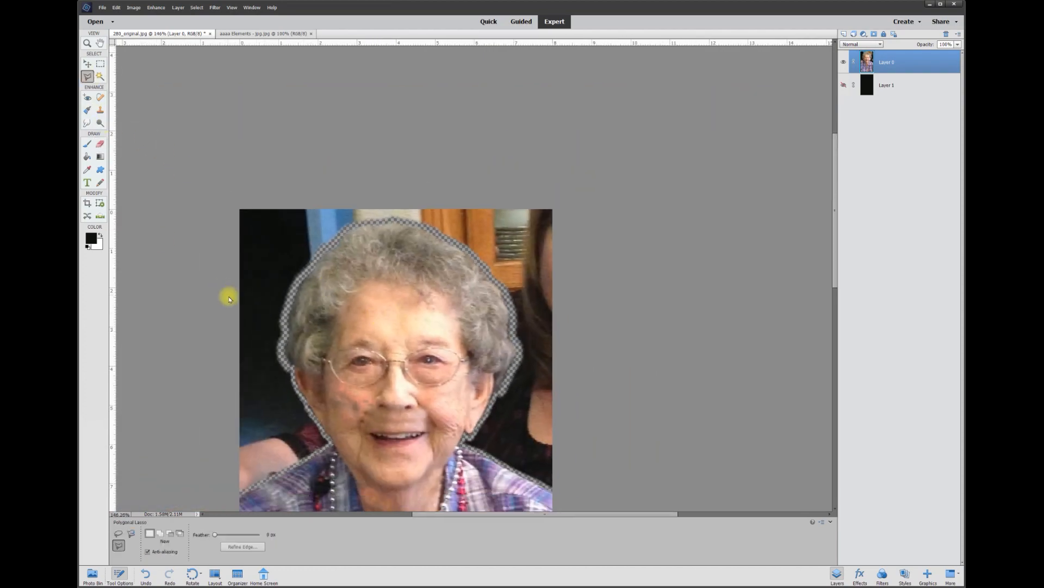
pyautogui.scroll(5, 215, 318)
pyautogui.scroll(1, 704, 179)
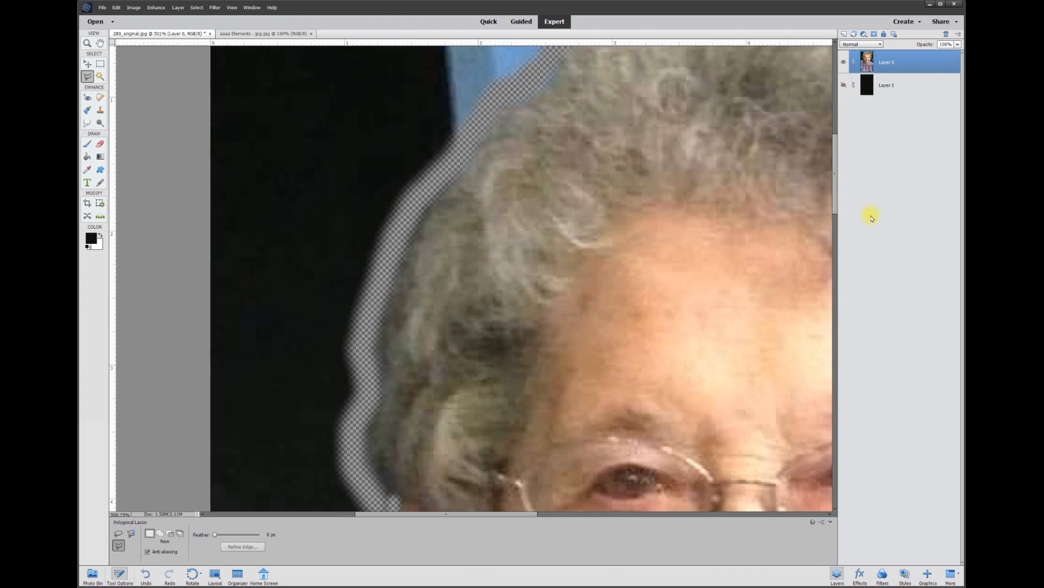
pyautogui.scroll(4, 832, 185)
pyautogui.click(182, 149)
pyautogui.scroll(-10, 161, 474)
pyautogui.click(171, 444)
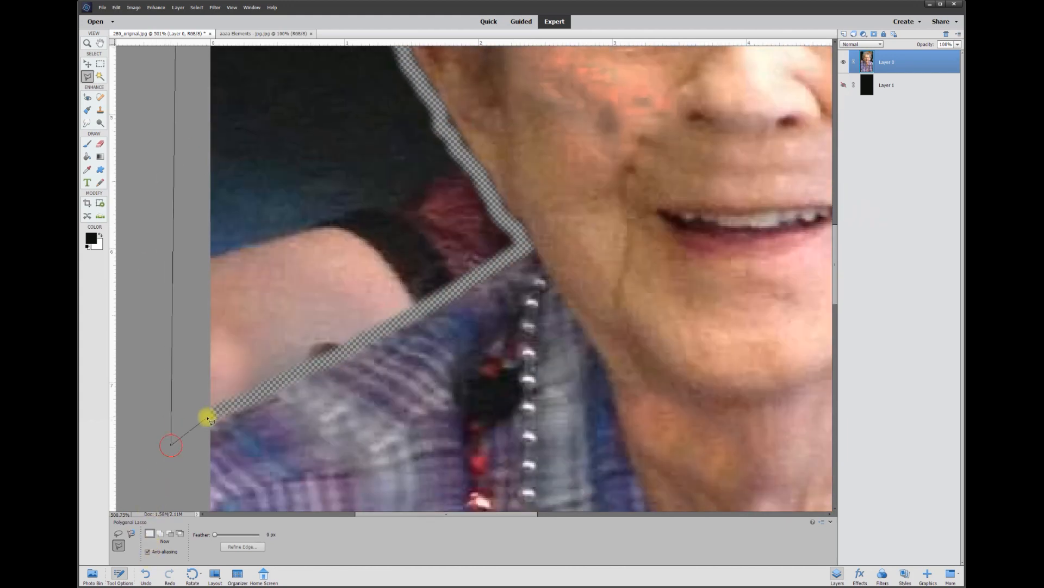
pyautogui.click(340, 353)
pyautogui.click(521, 246)
pyautogui.click(433, 106)
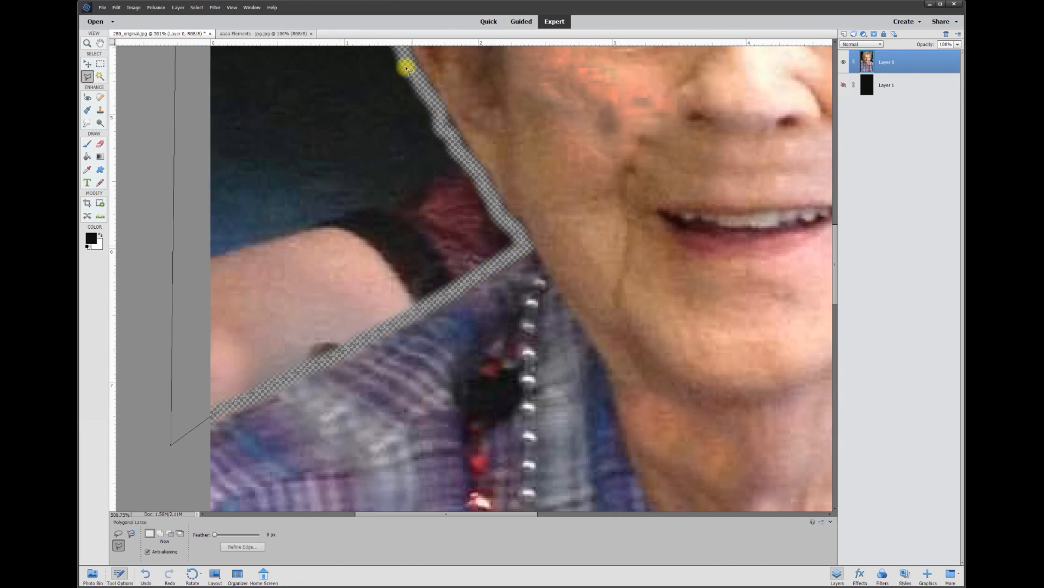
# Continue the Polygonal Lasso selection inside the erased band, up the image-left side of the face and hair
pyautogui.scroll(10, 414, 60)
pyautogui.scroll(-7, 422, 509)
pyautogui.click(404, 200)
pyautogui.click(391, 130)
pyautogui.click(368, 117)
pyautogui.click(351, 84)
pyautogui.scroll(7, 355, 41)
pyautogui.click(366, 347)
pyautogui.click(363, 299)
pyautogui.click(385, 216)
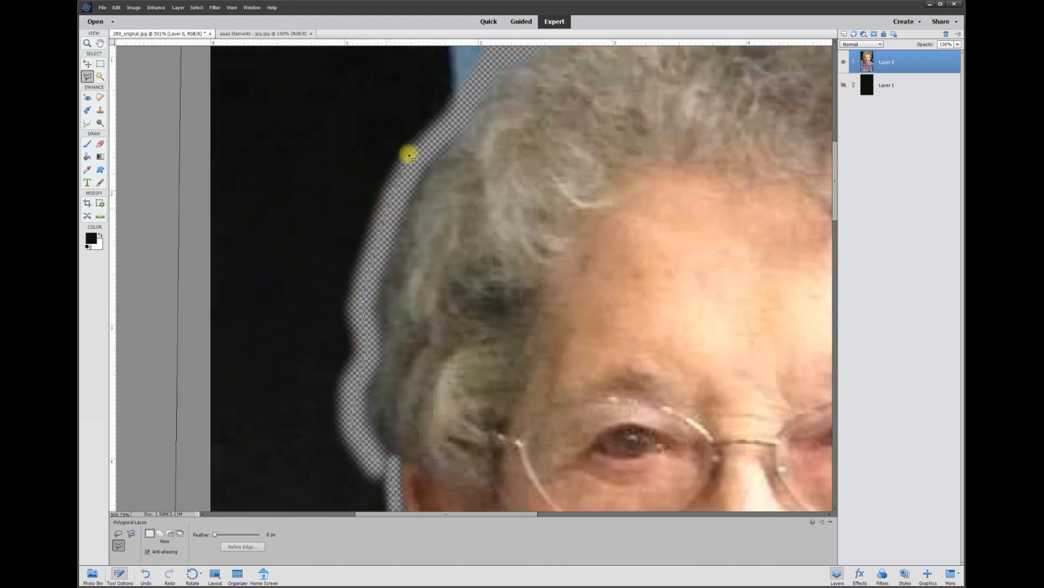
pyautogui.click(415, 153)
pyautogui.click(490, 69)
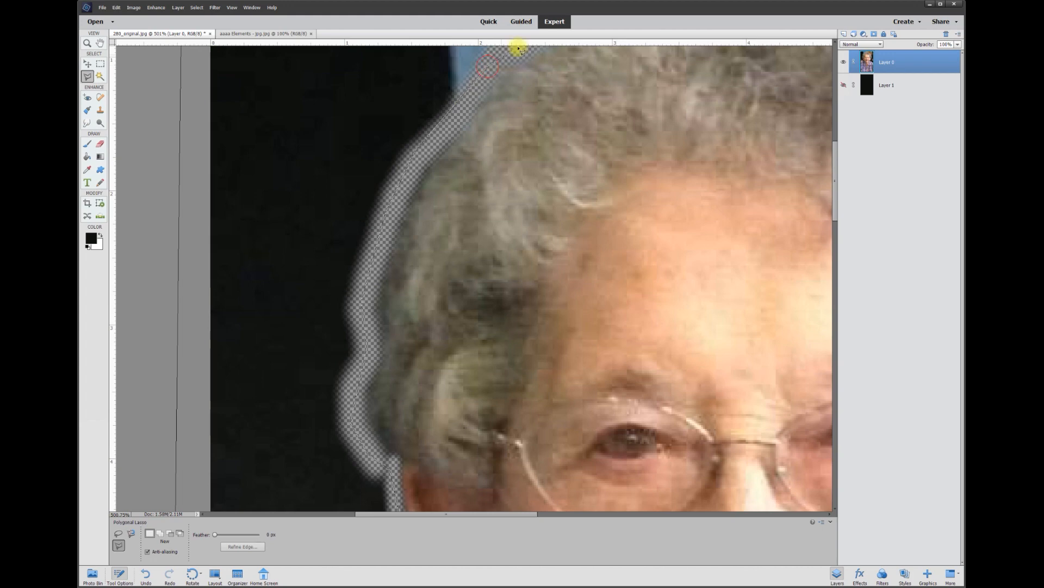
# Extend the lasso selection within the erased band over the crown and down the upper image-right side of the hair
pyautogui.scroll(4, 517, 46)
pyautogui.click(531, 147)
pyautogui.click(562, 103)
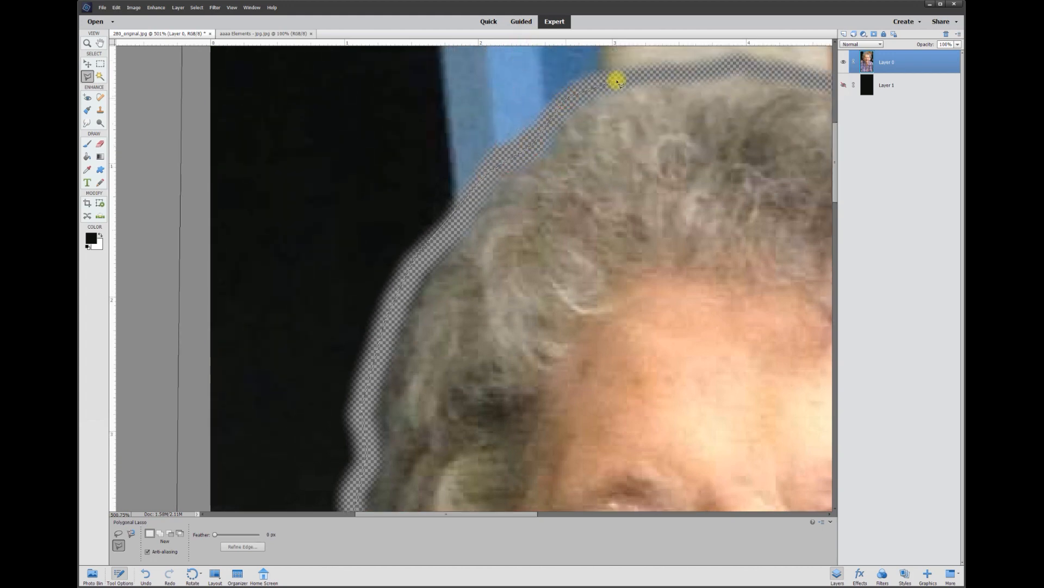
pyautogui.scroll(1, 694, 59)
pyautogui.click(748, 115)
pyautogui.hscroll(6, 843, 158)
pyautogui.click(626, 139)
pyautogui.click(785, 233)
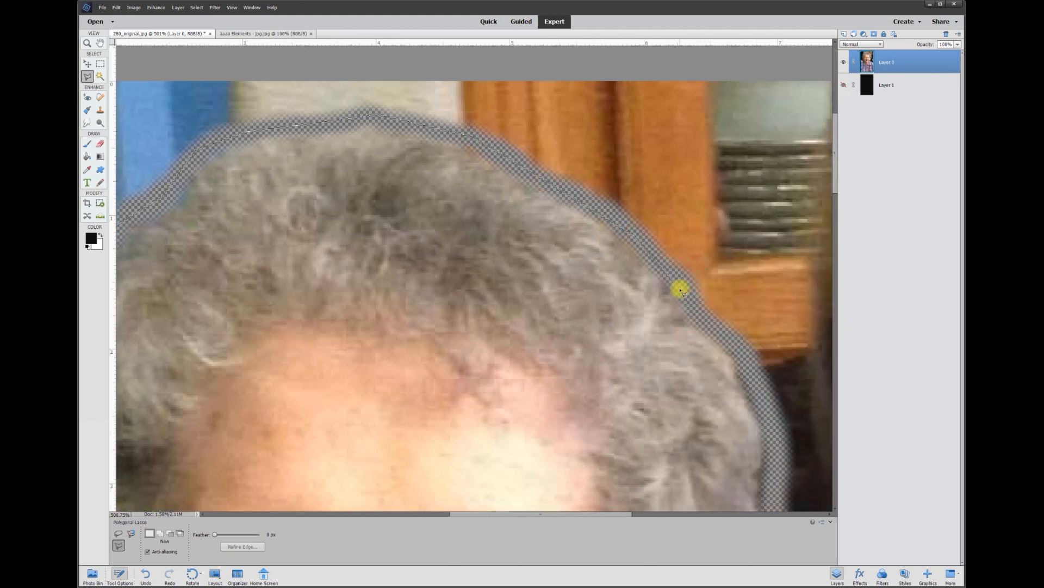
pyautogui.click(678, 287)
pyautogui.click(779, 434)
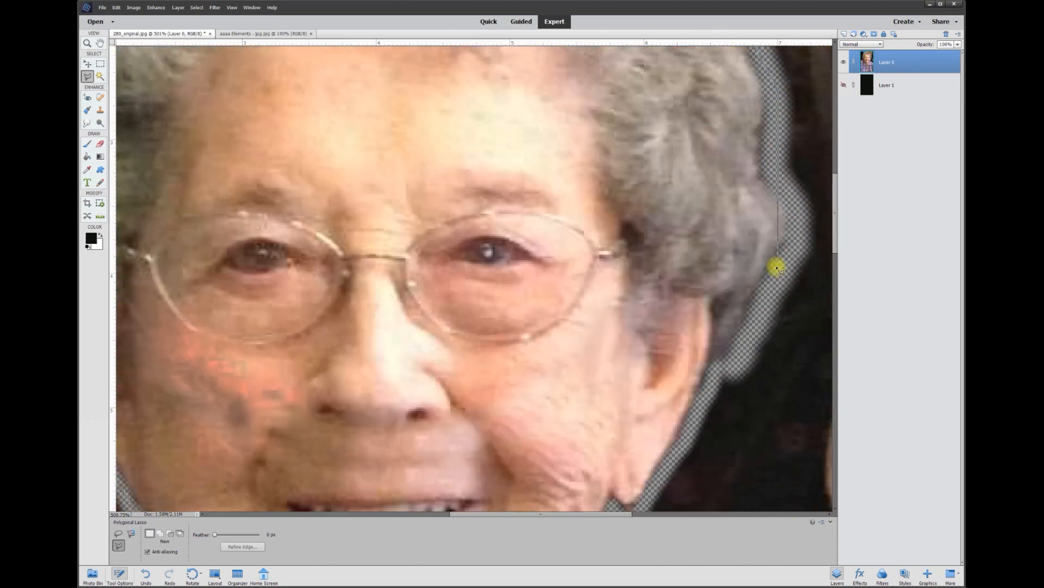
# Trace the lasso selection down the image-right side of the hair, past the ear and earlobe to the neck
pyautogui.click(779, 155)
pyautogui.click(784, 292)
pyautogui.click(750, 353)
pyautogui.click(714, 372)
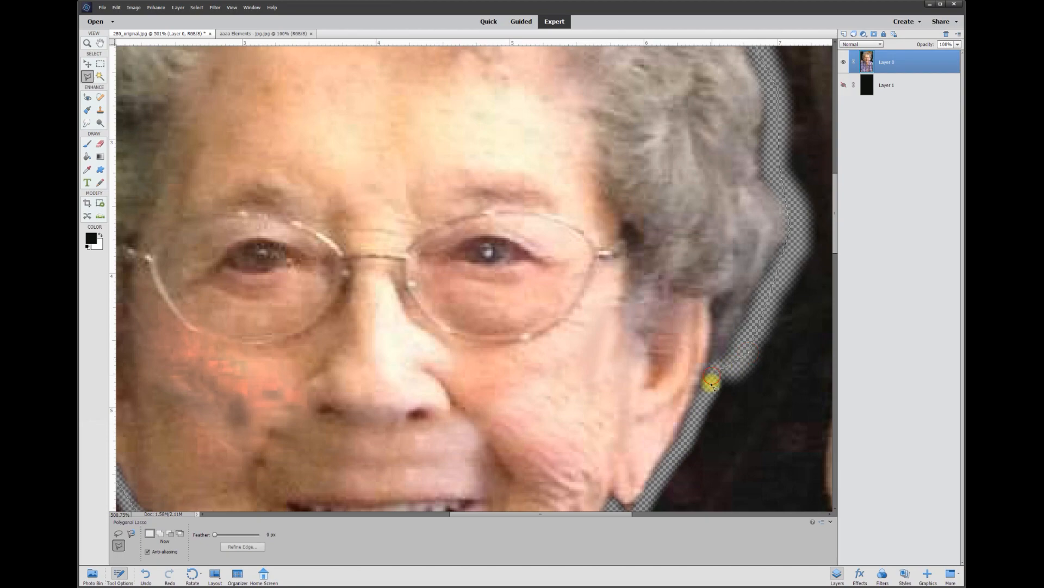
pyautogui.click(669, 467)
pyautogui.moveTo(648, 529)
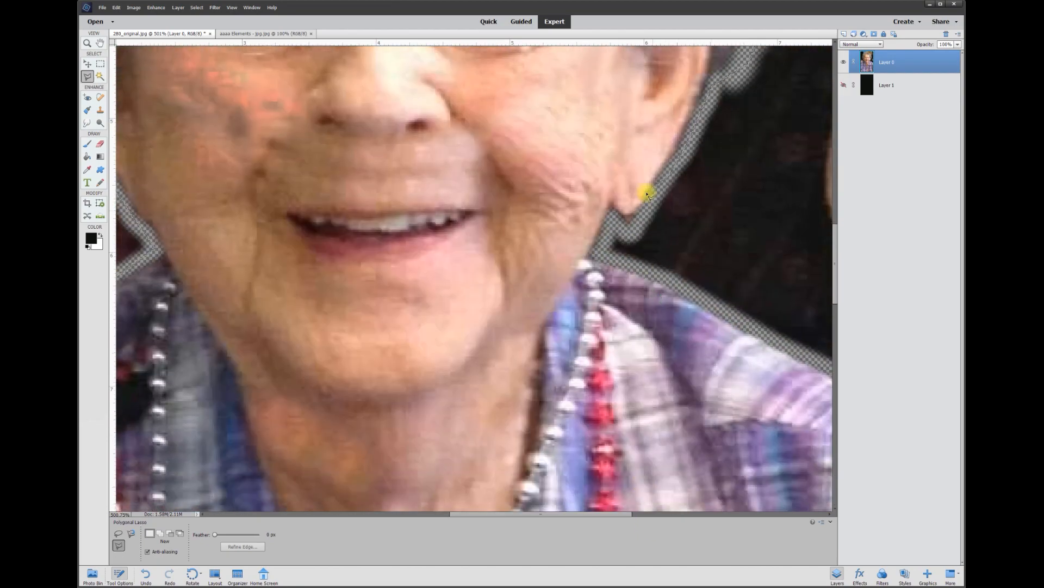
pyautogui.click(632, 228)
pyautogui.click(601, 248)
# Run the lasso along the image-right shoulder past the photo's edge and close the selection outside the canvas above the head
pyautogui.moveTo(839, 411)
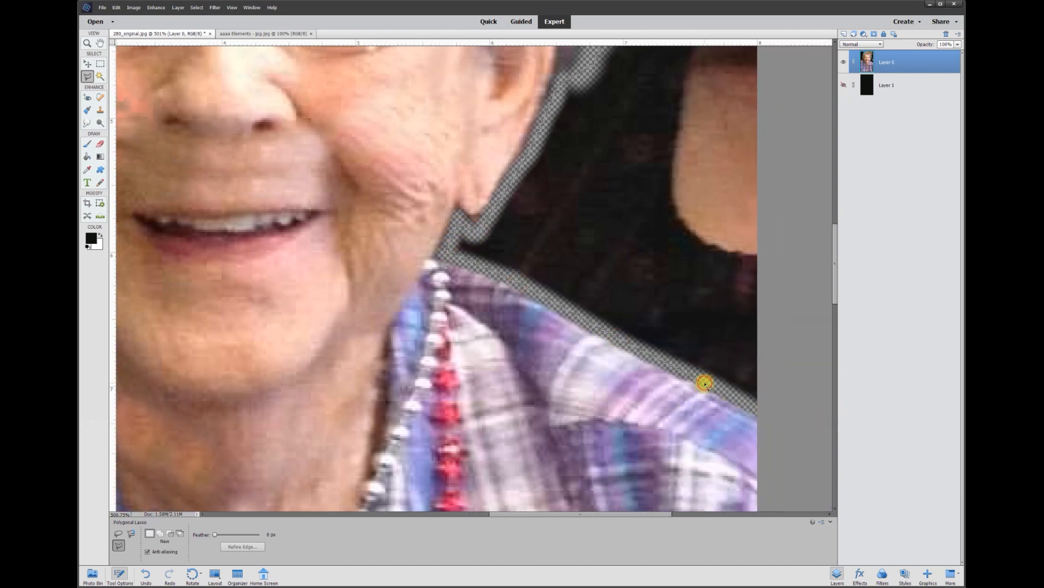
pyautogui.click(792, 424)
pyautogui.moveTo(807, 27)
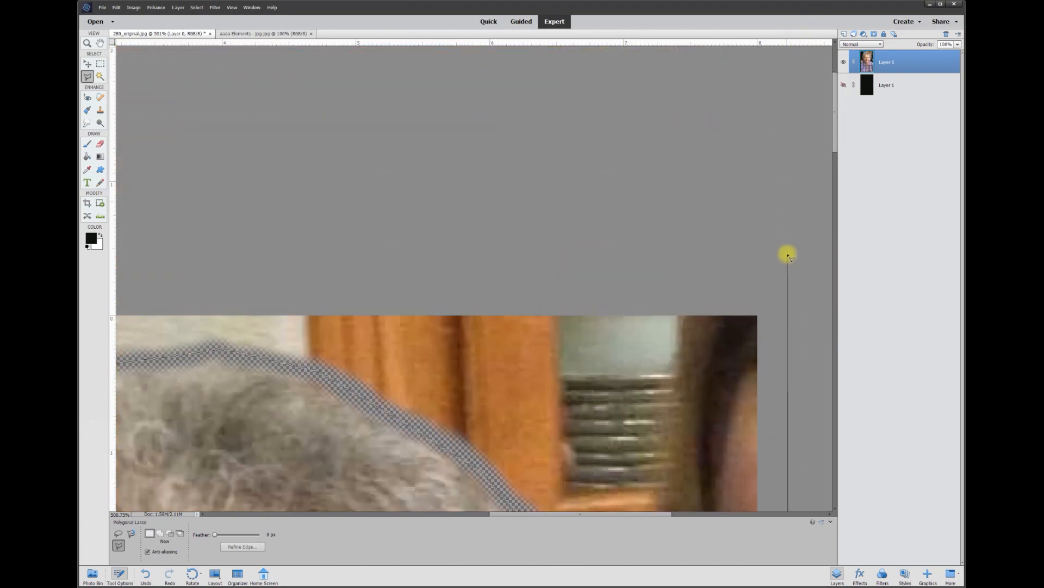
pyautogui.click(788, 252)
pyautogui.doubleClick(332, 270)
pyautogui.scroll(-10, 588, 298)
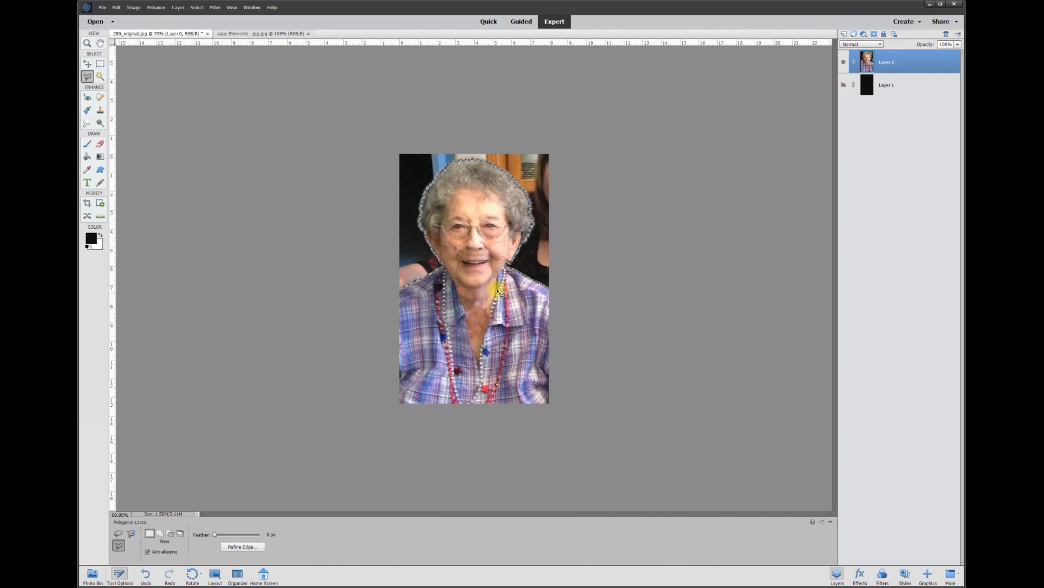
# Delete the selected background around the woman and show the dark Layer 1 behind her
pyautogui.scroll(2, 499, 291)
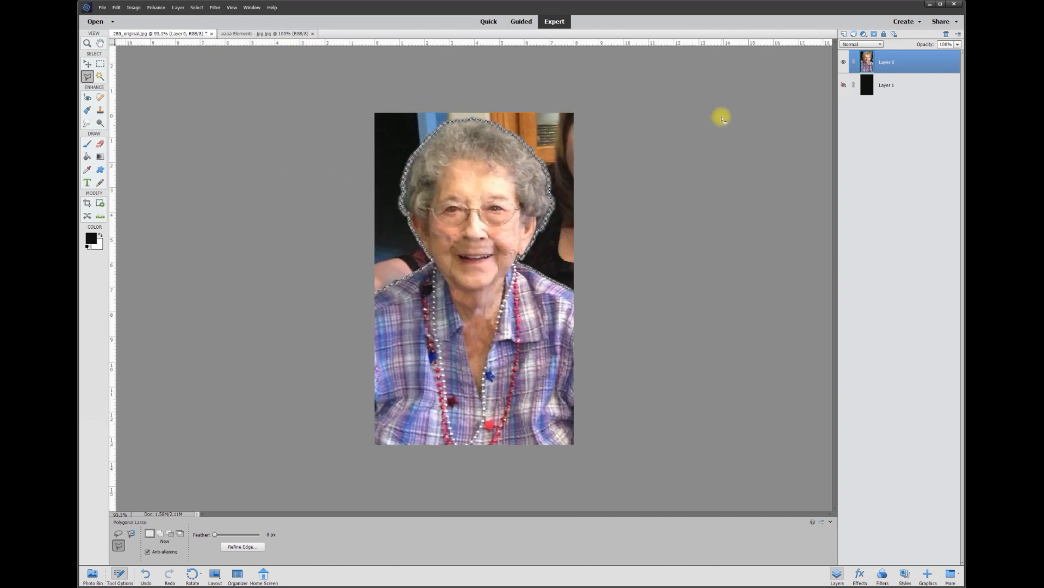
pyautogui.press('Delete')
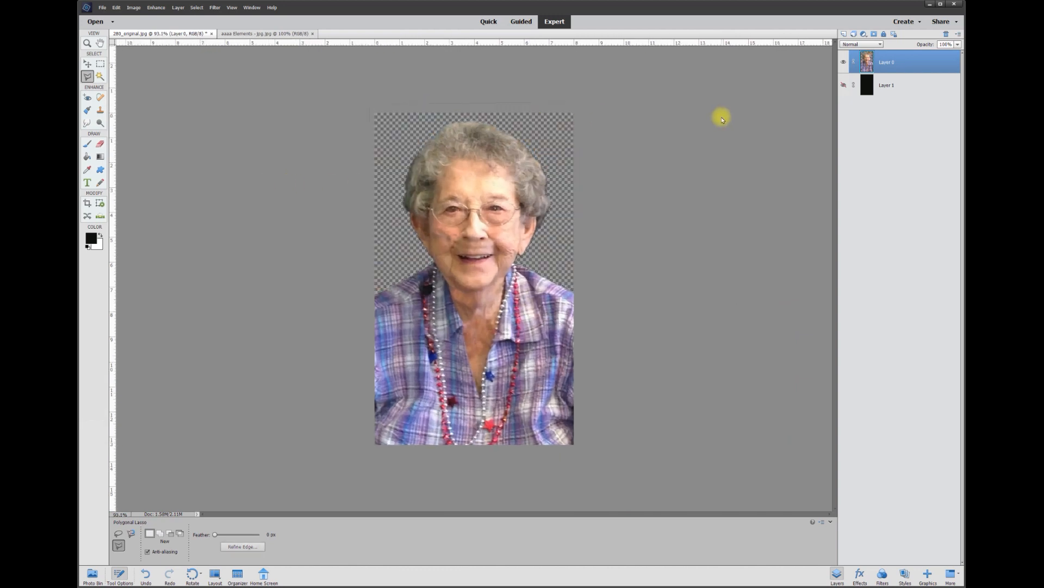
pyautogui.click(844, 86)
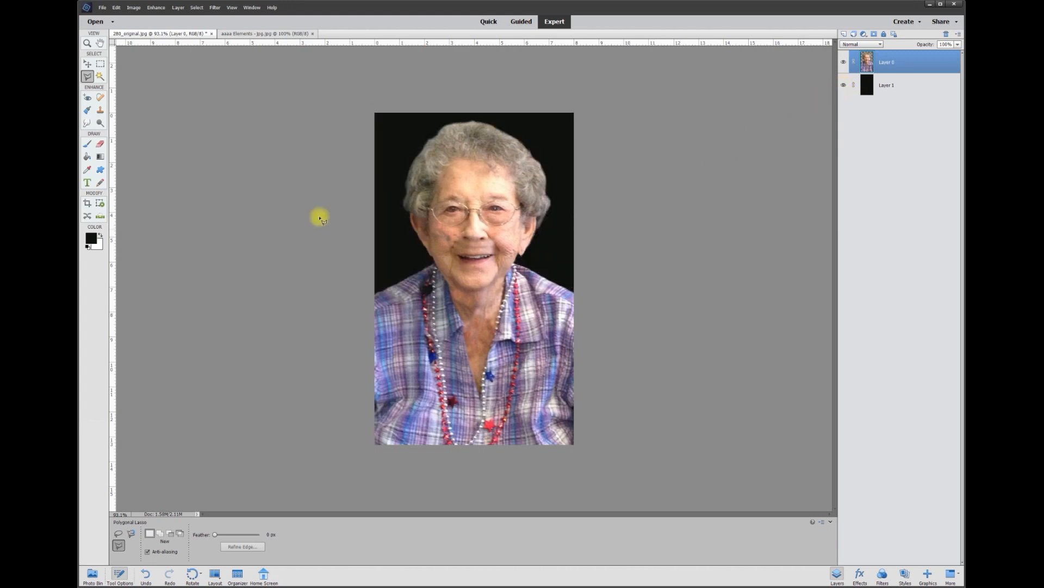
# Refill Layer 1 with a slightly lighter near-black tone and drop the selection
pyautogui.scroll(1, 245, 163)
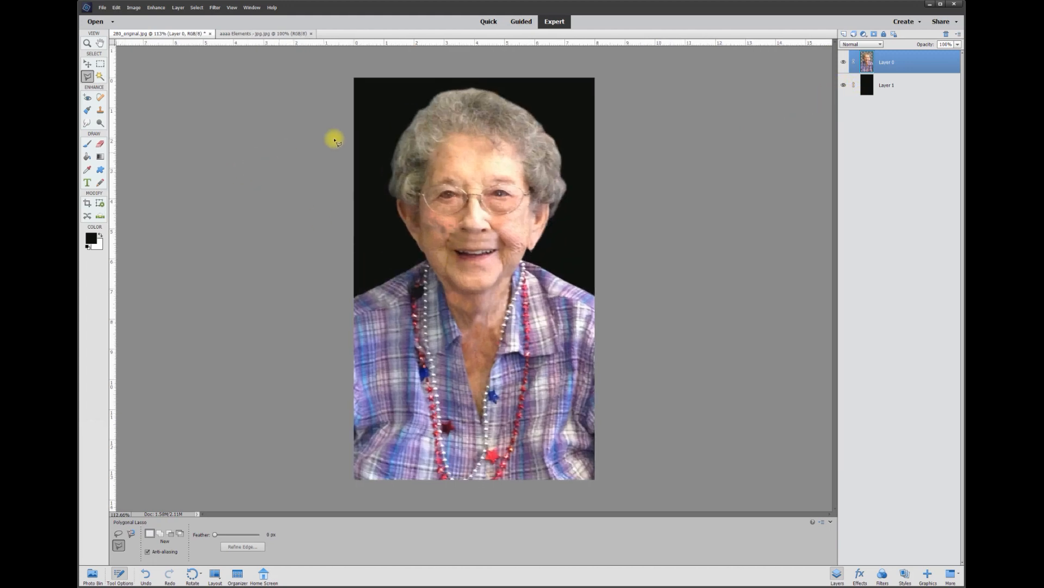
pyautogui.click(891, 86)
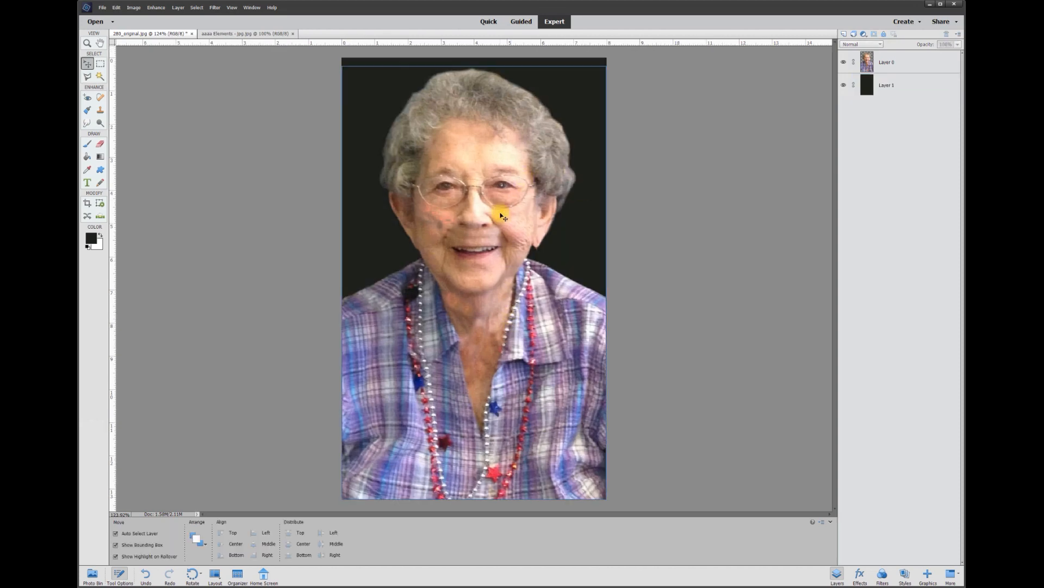
pyautogui.scroll(3, 434, 249)
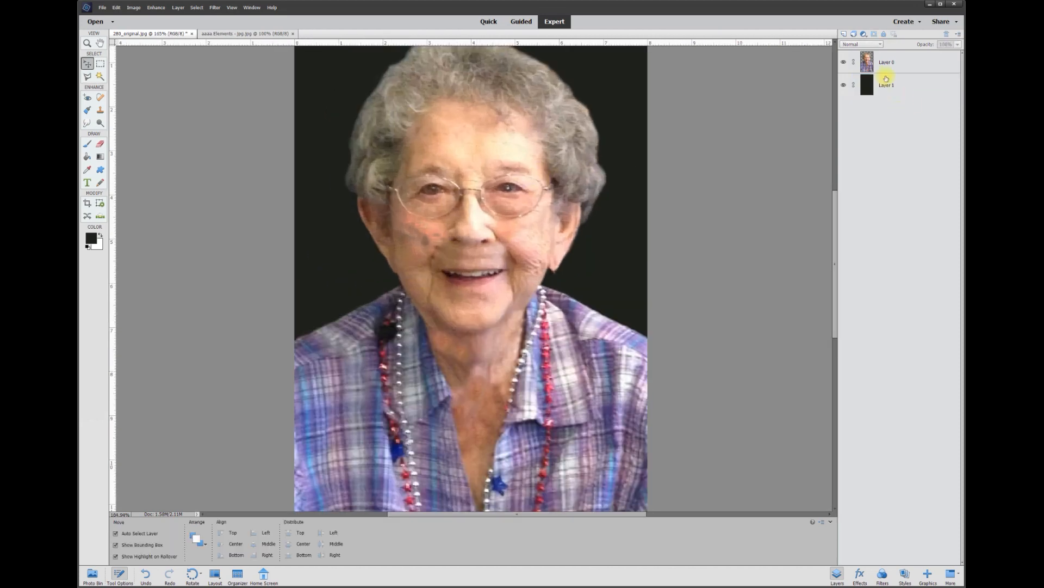
# Smudge the skin of the cheeks, mouth area, chin and jaw on Layer 0 at 50% strength, reducing the brush from 65 to 45 px
pyautogui.click(87, 123)
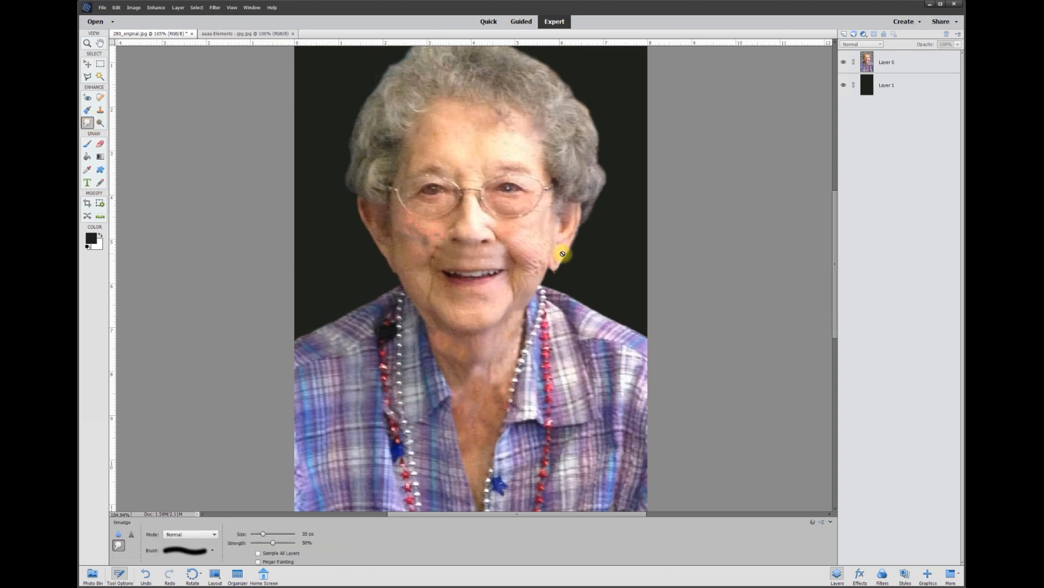
pyautogui.click(892, 73)
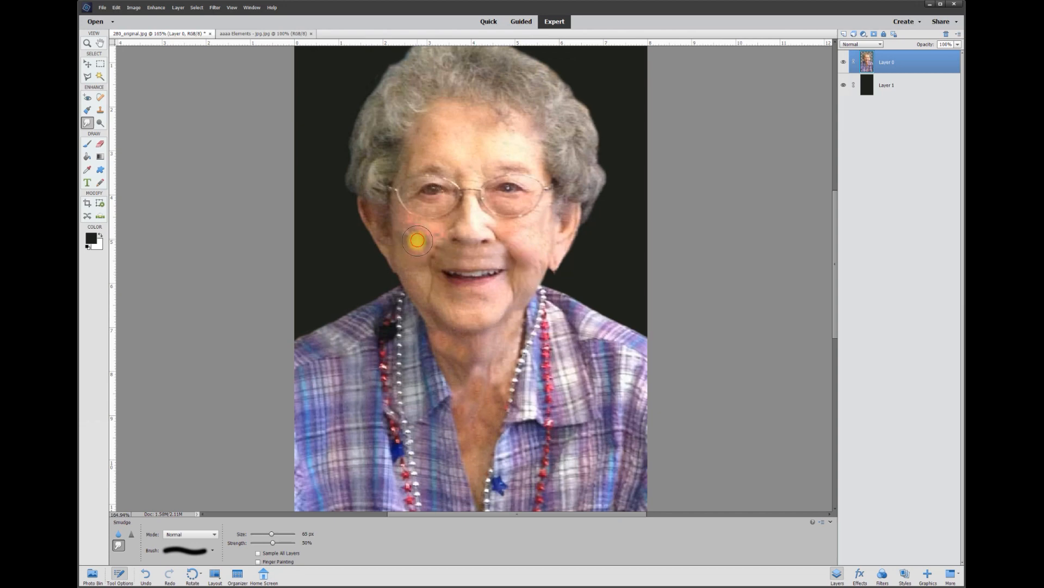
pyautogui.moveTo(418, 239)
pyautogui.mouseDown()
pyautogui.moveTo(405, 238)
pyautogui.moveTo(422, 297)
pyautogui.moveTo(489, 306)
pyautogui.mouseUp()
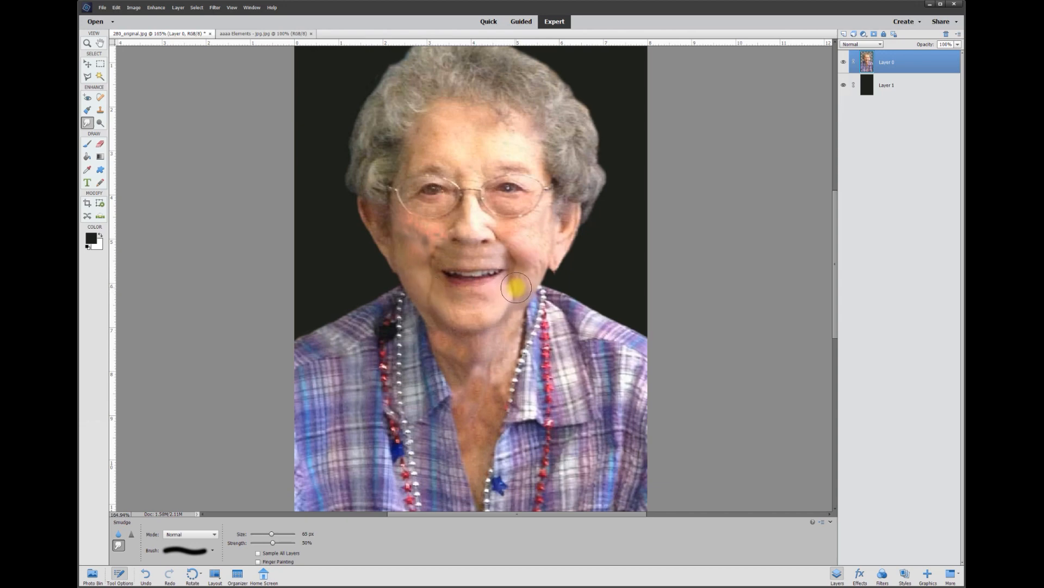
pyautogui.moveTo(507, 292)
pyautogui.mouseDown()
pyautogui.moveTo(433, 320)
pyautogui.moveTo(418, 306)
pyautogui.mouseUp()
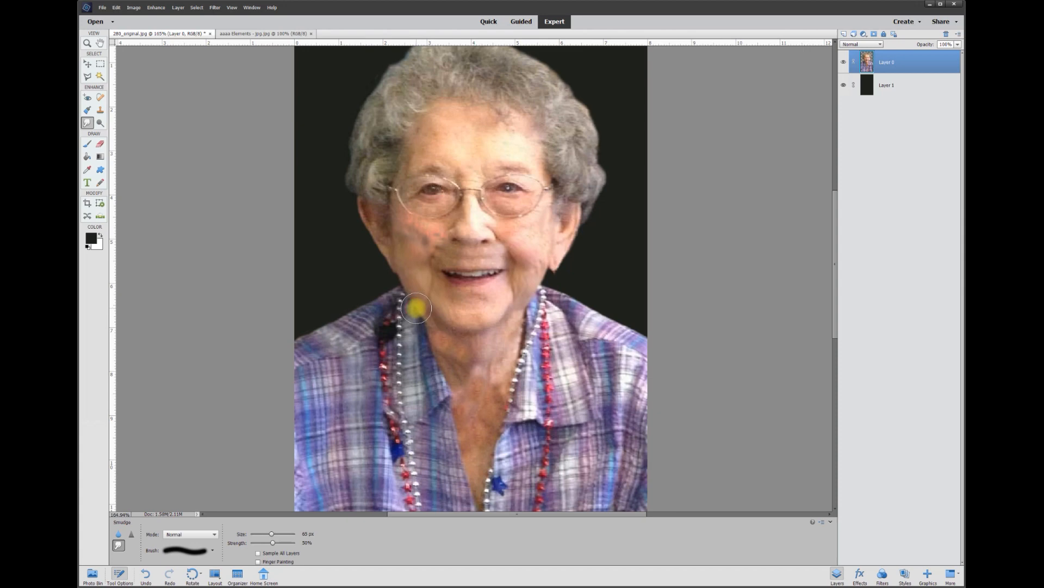
pyautogui.moveTo(418, 308)
pyautogui.mouseDown()
pyautogui.moveTo(566, 306)
pyautogui.moveTo(535, 297)
pyautogui.mouseUp()
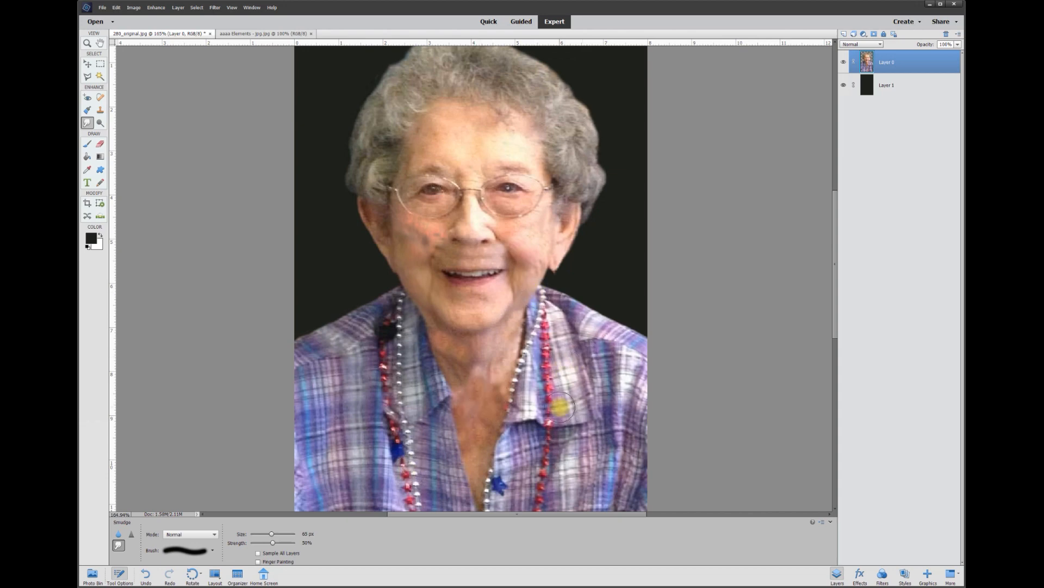
pyautogui.scroll(4, 484, 249)
pyautogui.press('[')
pyautogui.press('[')
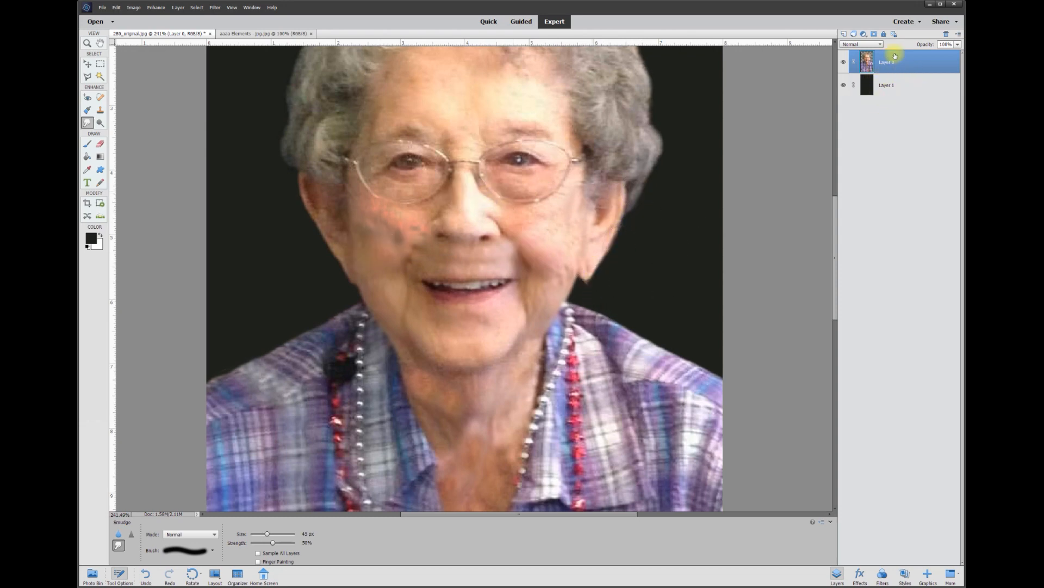
# Add a new layer above the portrait and sample a light peach skin tone from the face as foreground color
pyautogui.click(844, 34)
pyautogui.scroll(3, 770, 180)
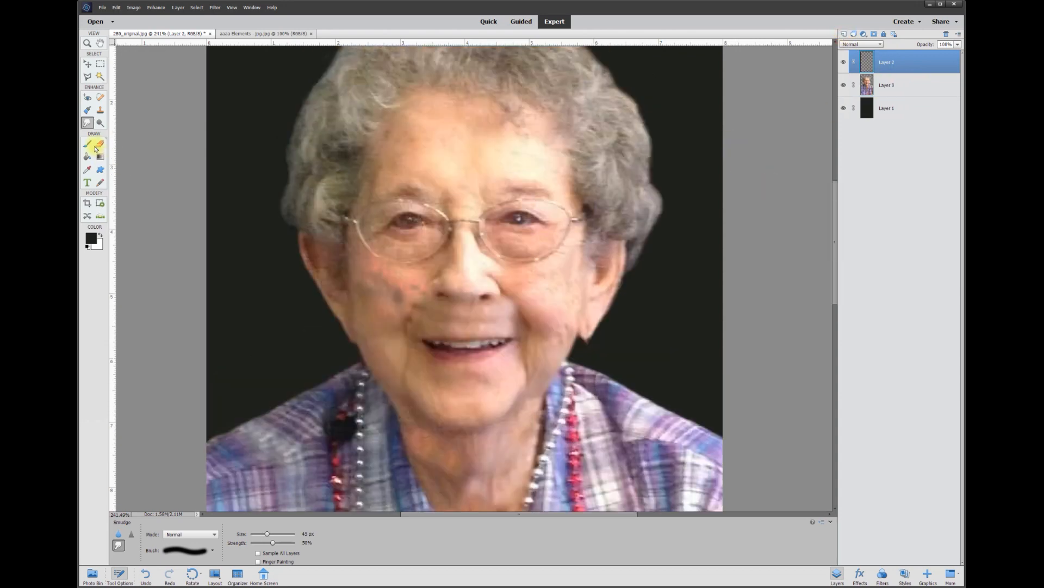
pyautogui.click(88, 170)
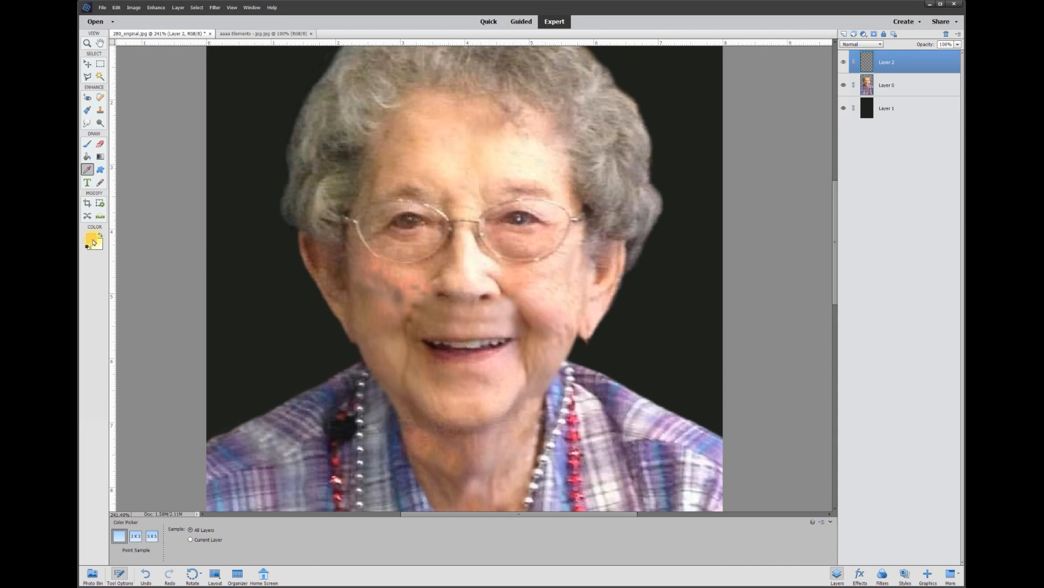
# Choose a soft round brush at 150 px and paint the whole face and ears with the peach skin tone on Layer 2
pyautogui.click(88, 145)
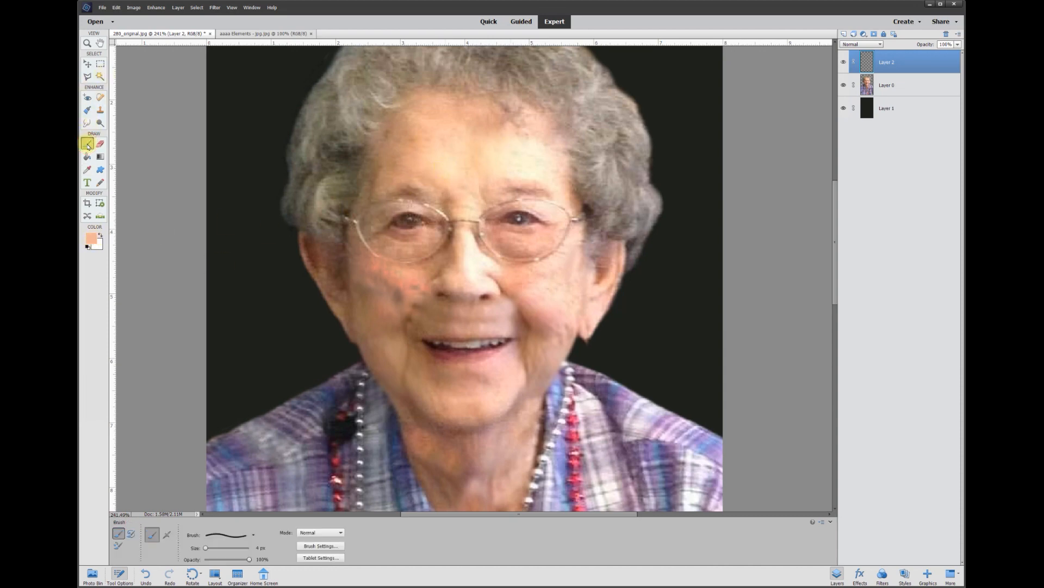
pyautogui.click(255, 536)
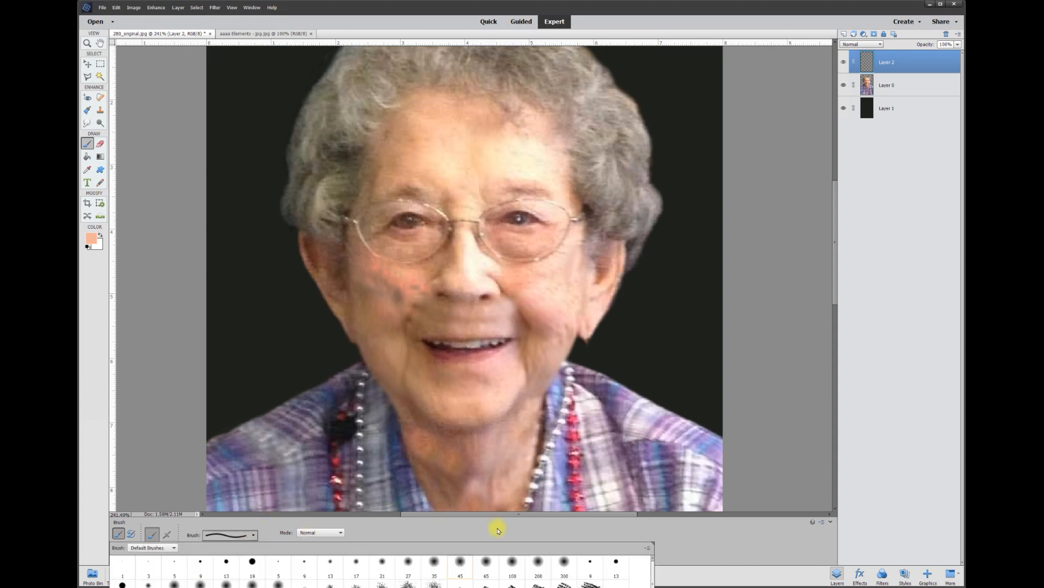
pyautogui.click(565, 561)
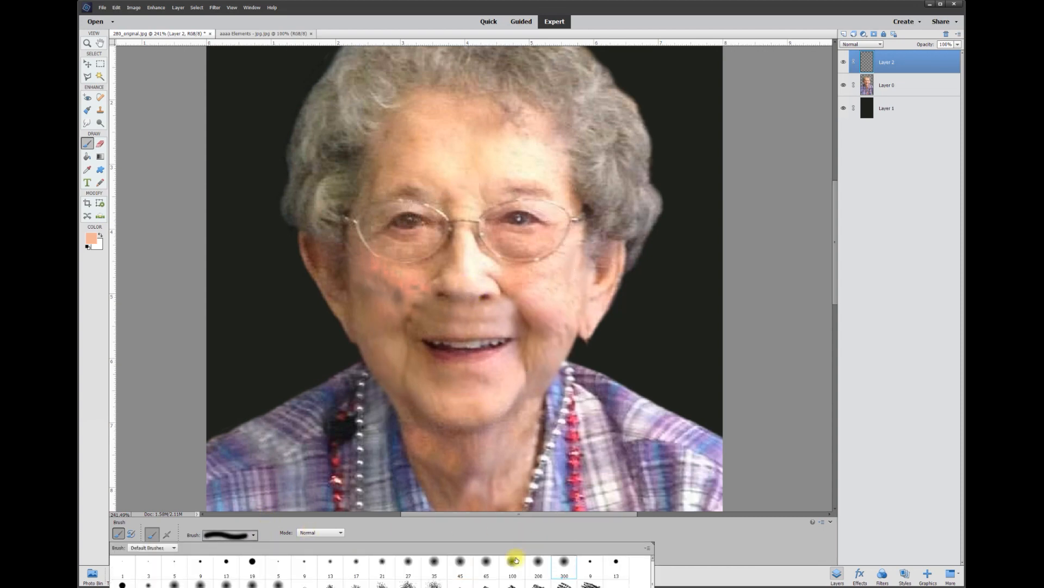
pyautogui.doubleClick(538, 561)
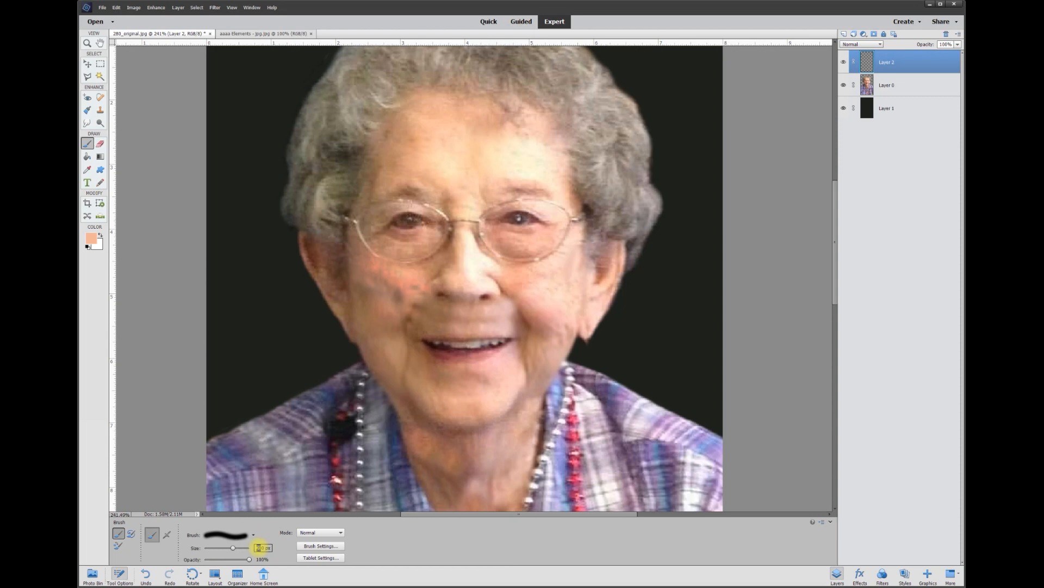
pyautogui.write('150')
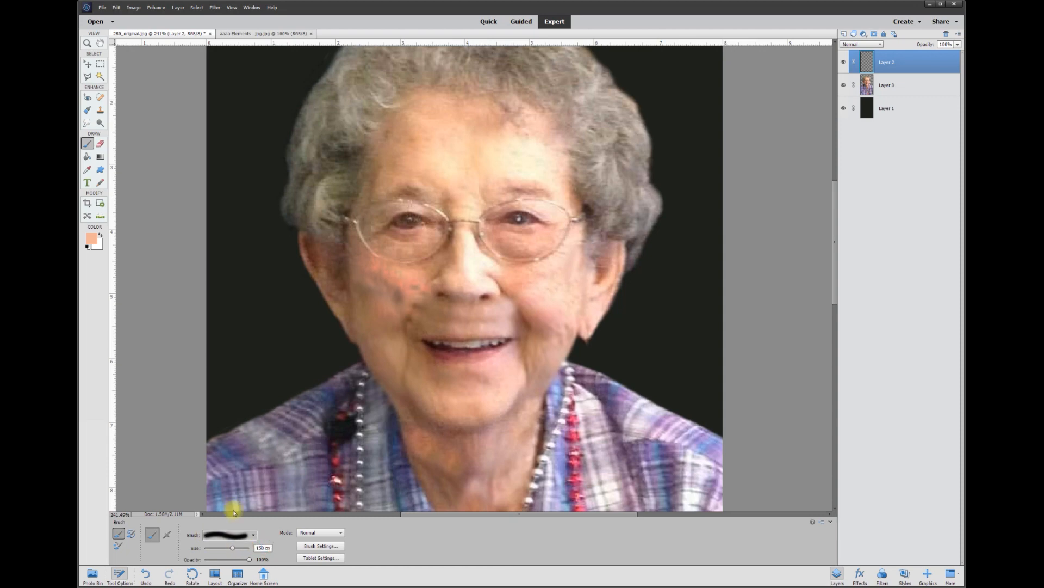
pyautogui.scroll(-3, 408, 153)
pyautogui.moveTo(420, 169)
pyautogui.mouseDown()
pyautogui.moveTo(457, 158)
pyautogui.moveTo(509, 175)
pyautogui.moveTo(488, 343)
pyautogui.moveTo(506, 271)
pyautogui.moveTo(484, 215)
pyautogui.moveTo(504, 219)
pyautogui.moveTo(418, 252)
pyautogui.moveTo(401, 310)
pyautogui.moveTo(370, 261)
pyautogui.mouseUp()
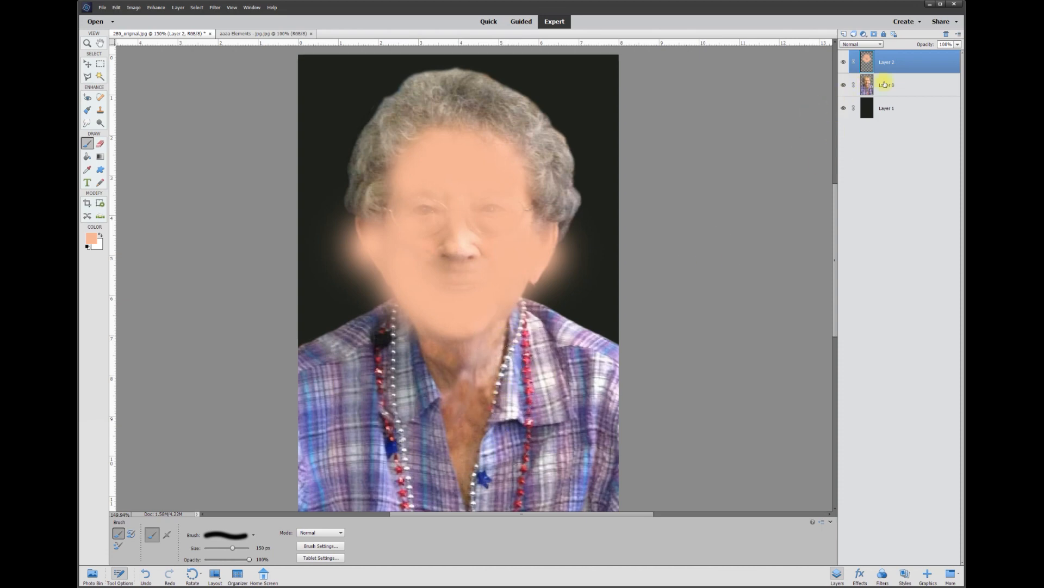
# Hide Layer 2, add a new layer above the portrait, and paint the neck and chest with a sampled brown skin tone
pyautogui.click(844, 33)
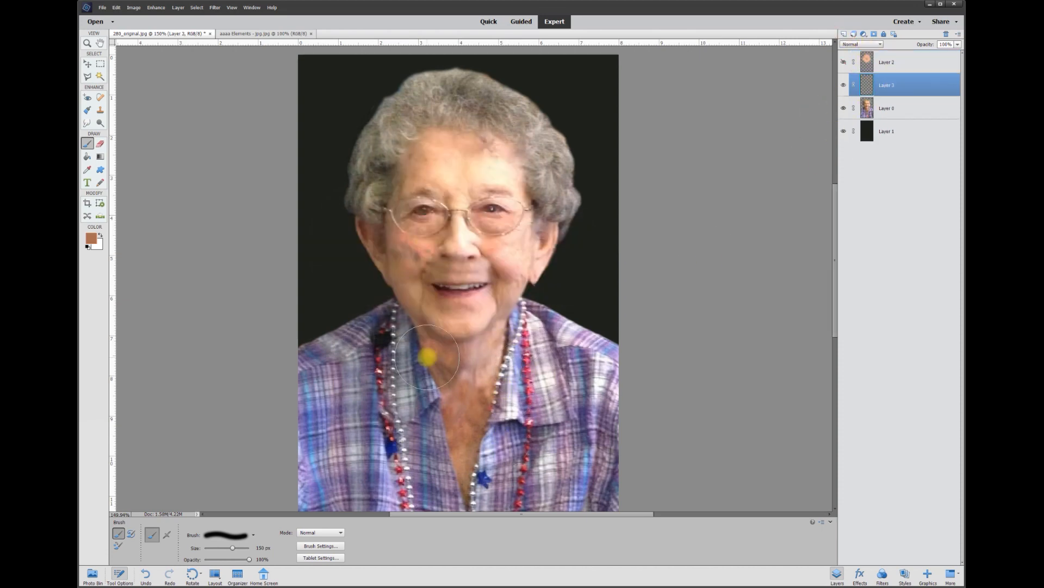
pyautogui.moveTo(427, 356)
pyautogui.mouseDown()
pyautogui.moveTo(473, 369)
pyautogui.moveTo(448, 352)
pyautogui.moveTo(468, 494)
pyautogui.mouseUp()
pyautogui.moveTo(506, 338); pyautogui.dragTo(510, 327)
pyautogui.moveTo(416, 335); pyautogui.dragTo(419, 342)
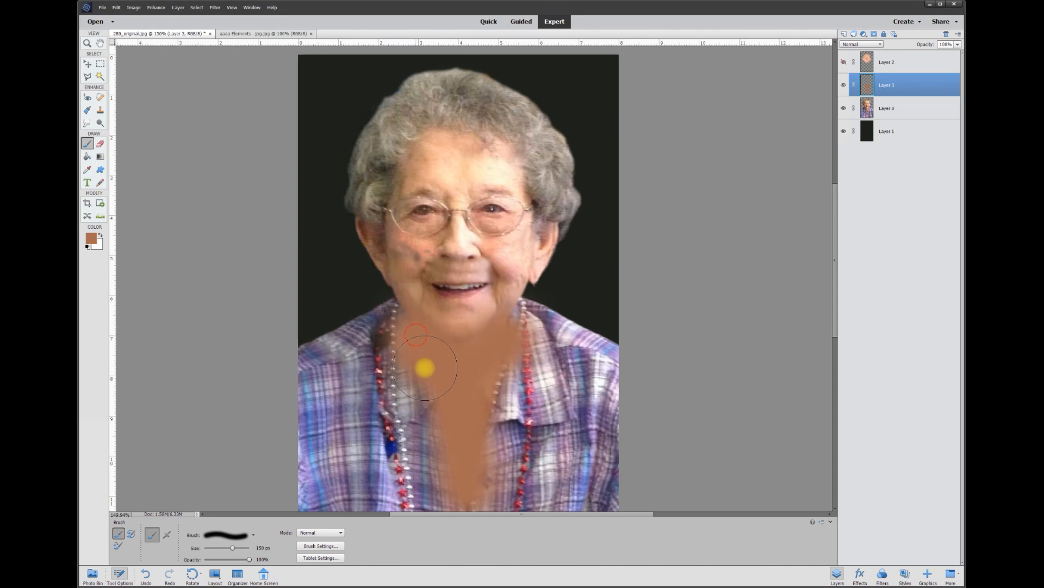
# Hide the neck paint layer, show Layer 2 again and set its opacity to 40%
pyautogui.click(843, 85)
pyautogui.click(846, 61)
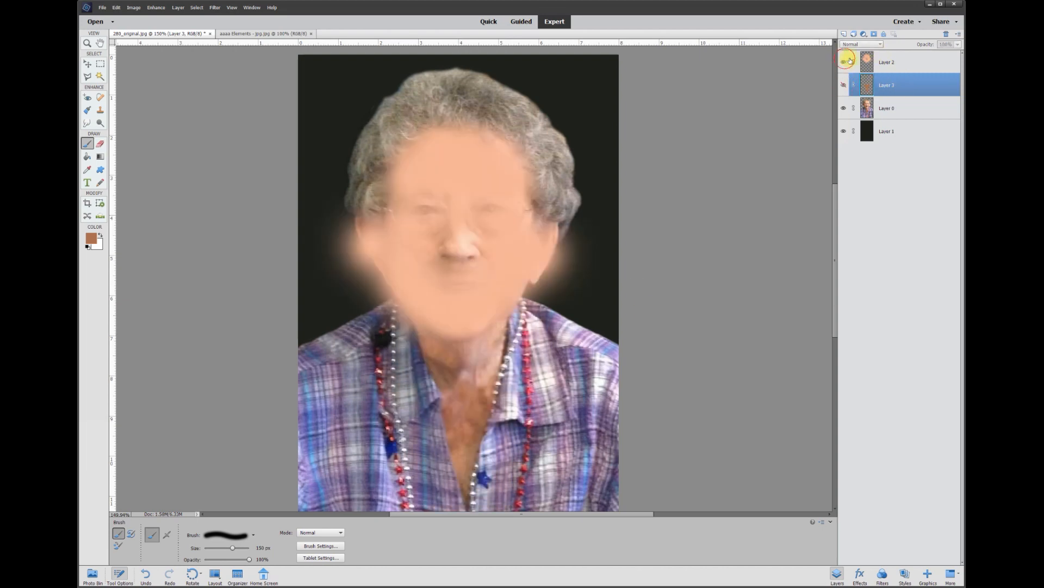
pyautogui.click(884, 62)
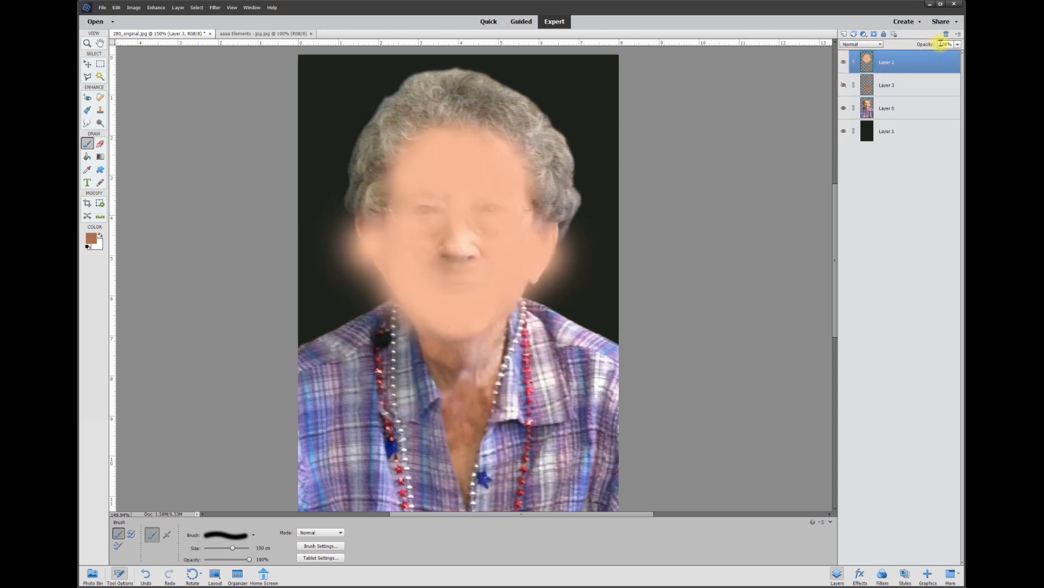
pyautogui.write('40')
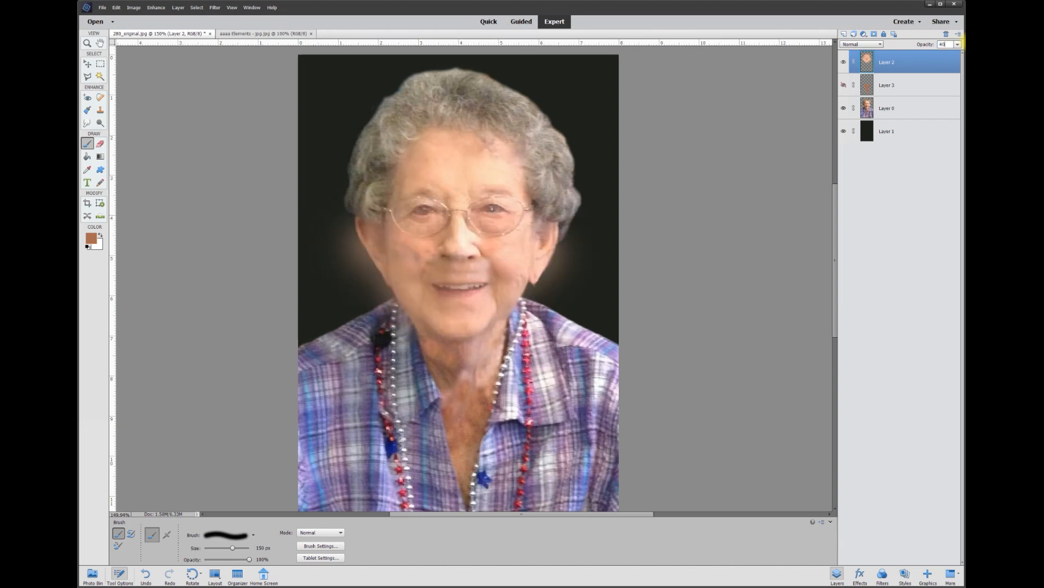
# Erase the peach paint spilling past both sides of the jaw and ears on Layer 2 with a 10 px eraser
pyautogui.click(100, 143)
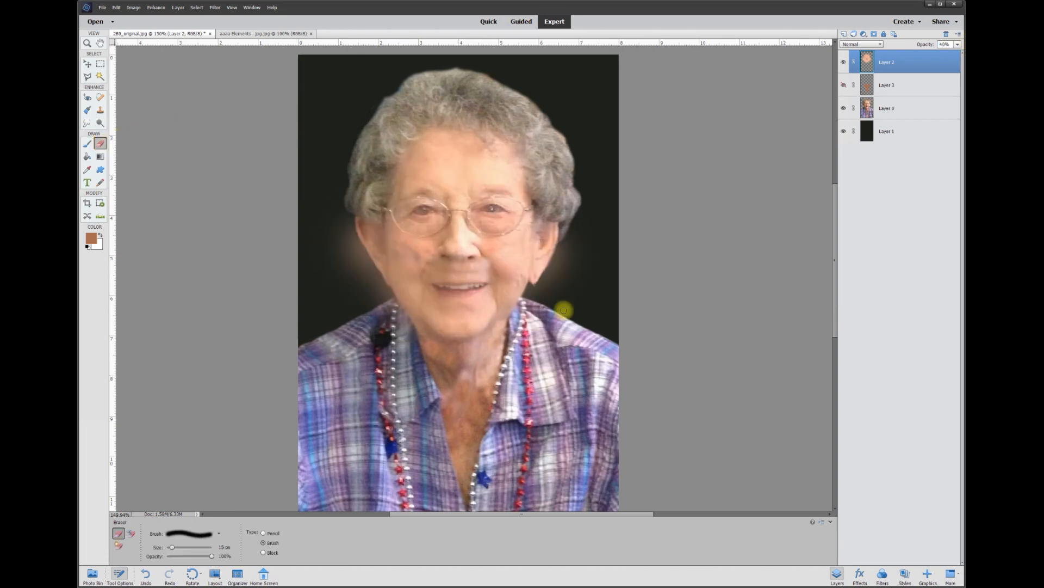
pyautogui.scroll(2, 520, 326)
pyautogui.scroll(1, 470, 345)
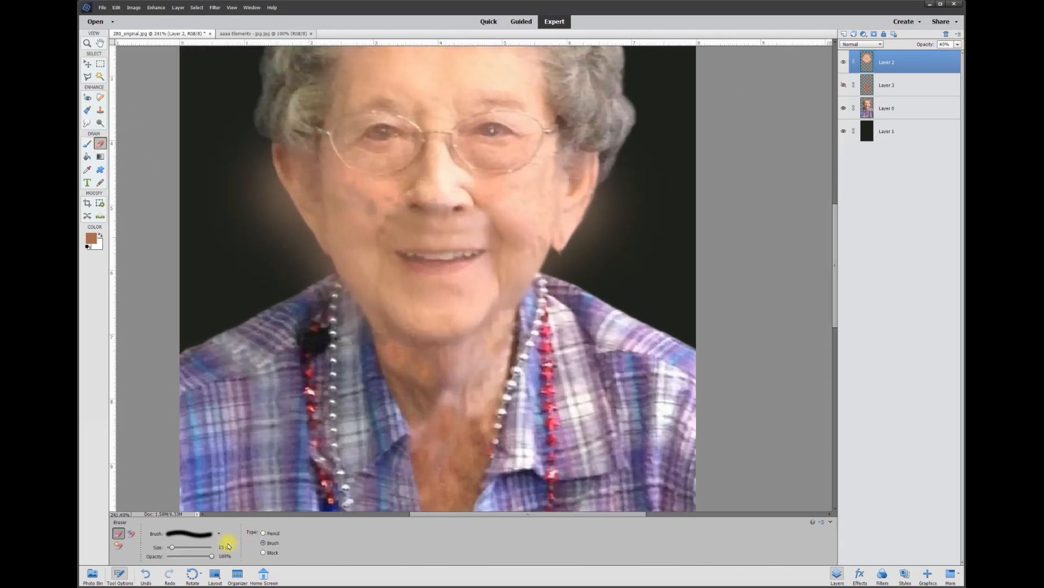
pyautogui.write('10')
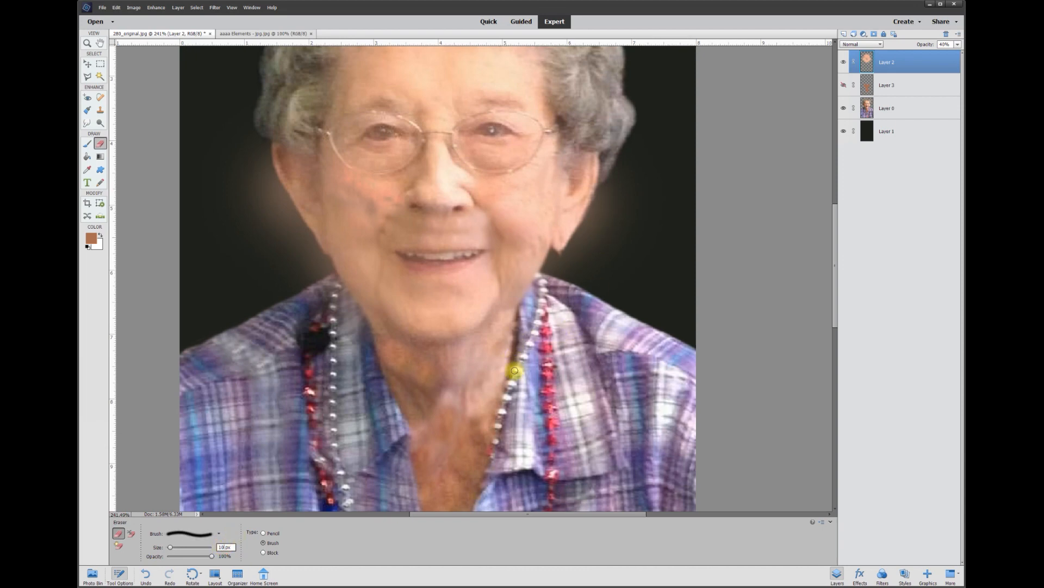
pyautogui.moveTo(518, 361); pyautogui.dragTo(521, 322)
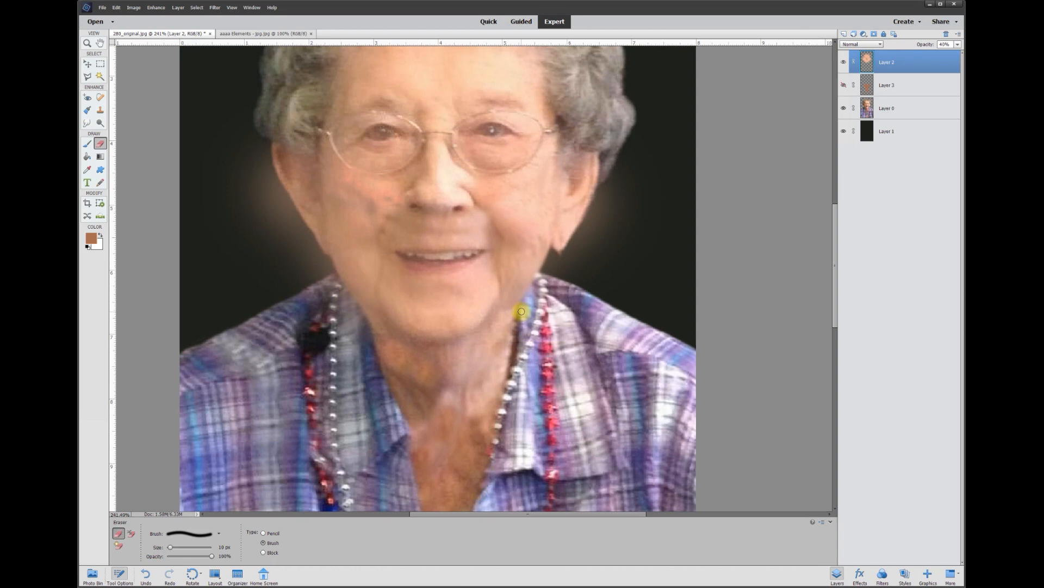
pyautogui.moveTo(536, 280)
pyautogui.mouseDown()
pyautogui.moveTo(587, 220)
pyautogui.moveTo(604, 151)
pyautogui.mouseUp()
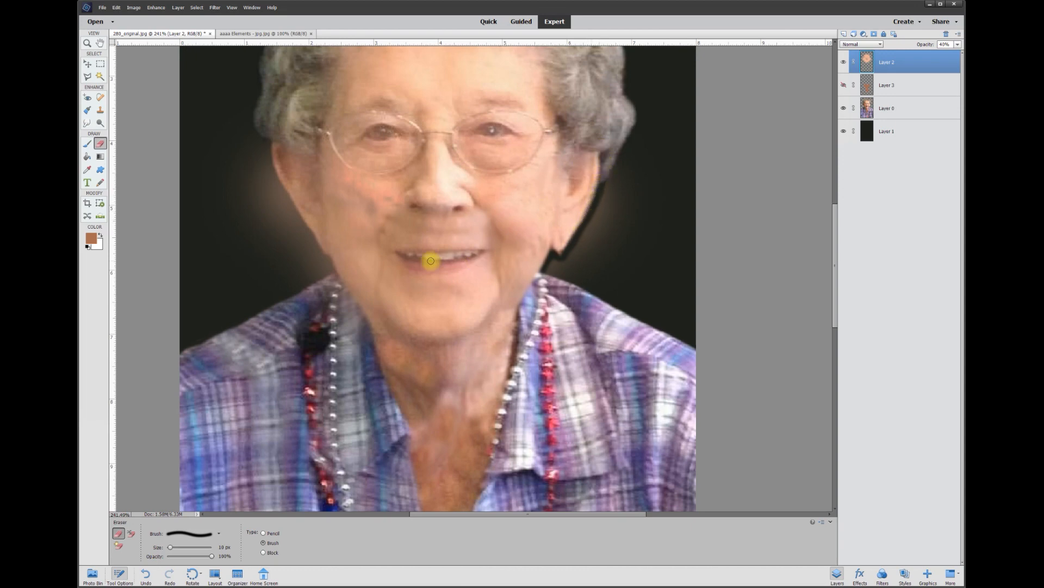
pyautogui.moveTo(341, 352)
pyautogui.mouseDown()
pyautogui.moveTo(334, 275)
pyautogui.moveTo(345, 294)
pyautogui.moveTo(270, 161)
pyautogui.mouseUp()
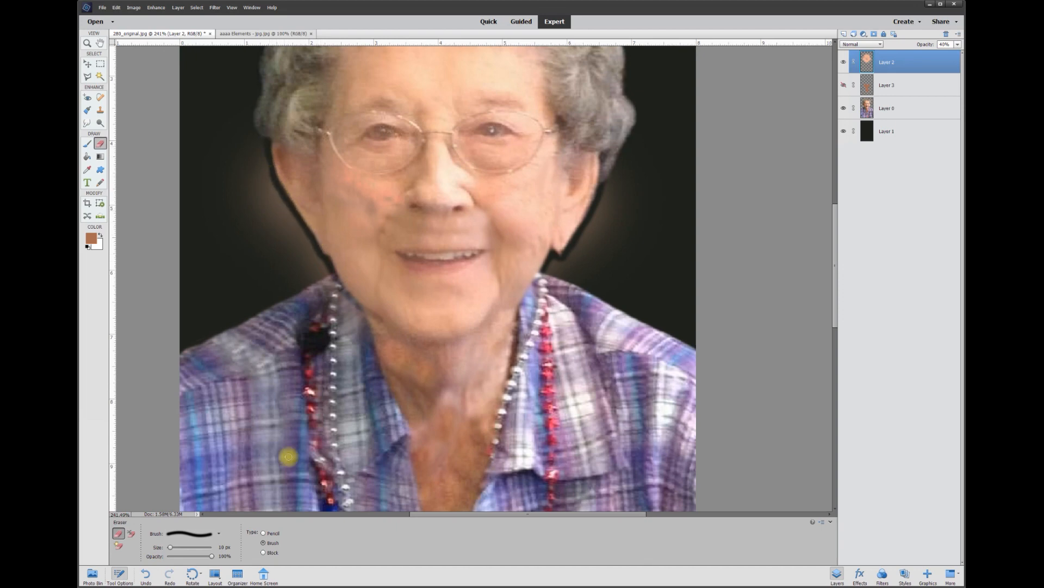
# Move the dark Layer 1 directly beneath Layer 2 and set Layer 2's opacity to 100% to expose the stray paint
pyautogui.scroll(4, 321, 326)
pyautogui.press(']')
pyautogui.press(']')
pyautogui.press(']')
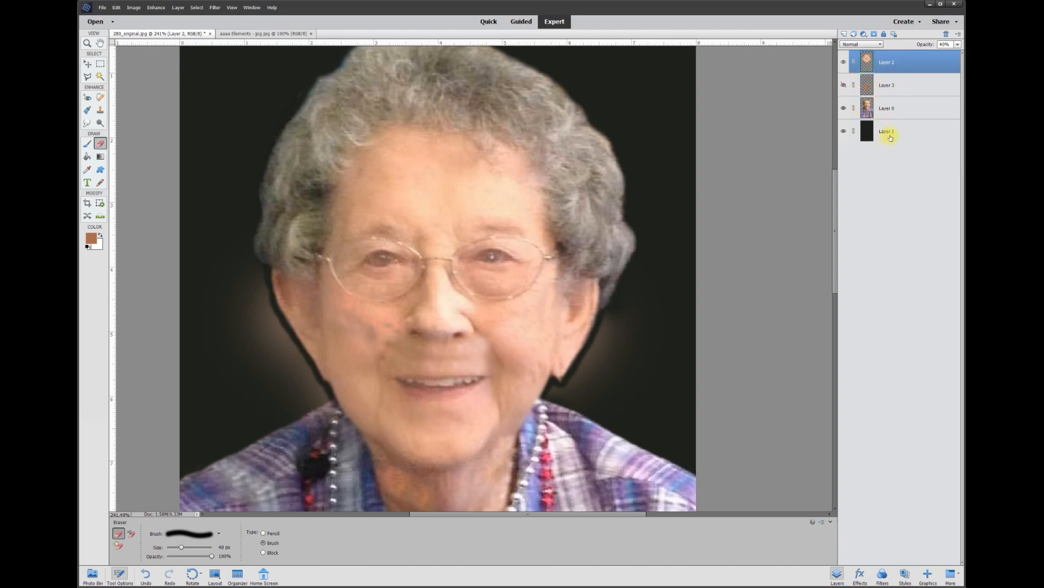
pyautogui.click(891, 136)
pyautogui.moveTo(889, 135); pyautogui.dragTo(892, 81)
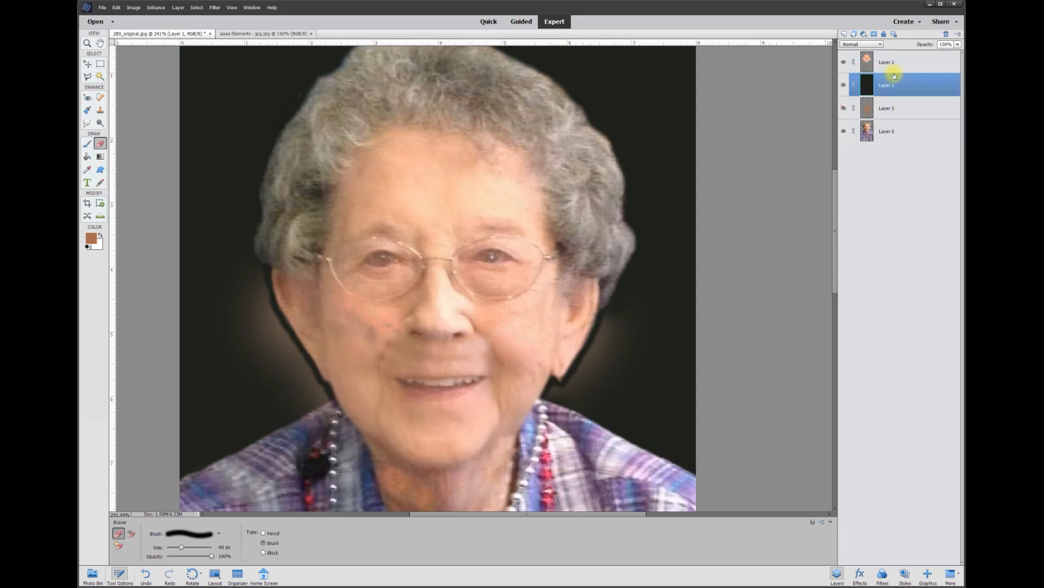
pyautogui.click(882, 63)
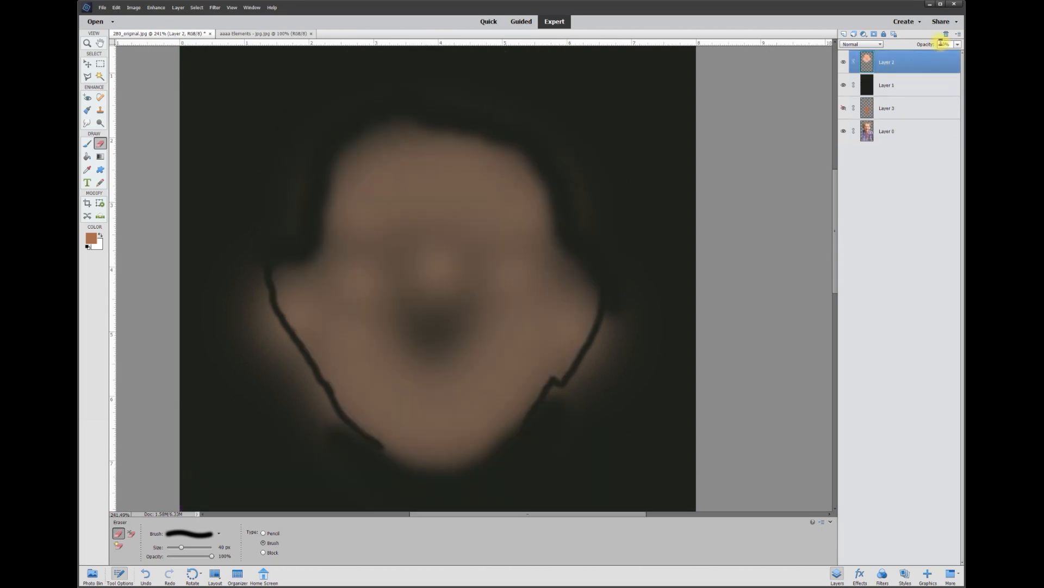
pyautogui.write('100')
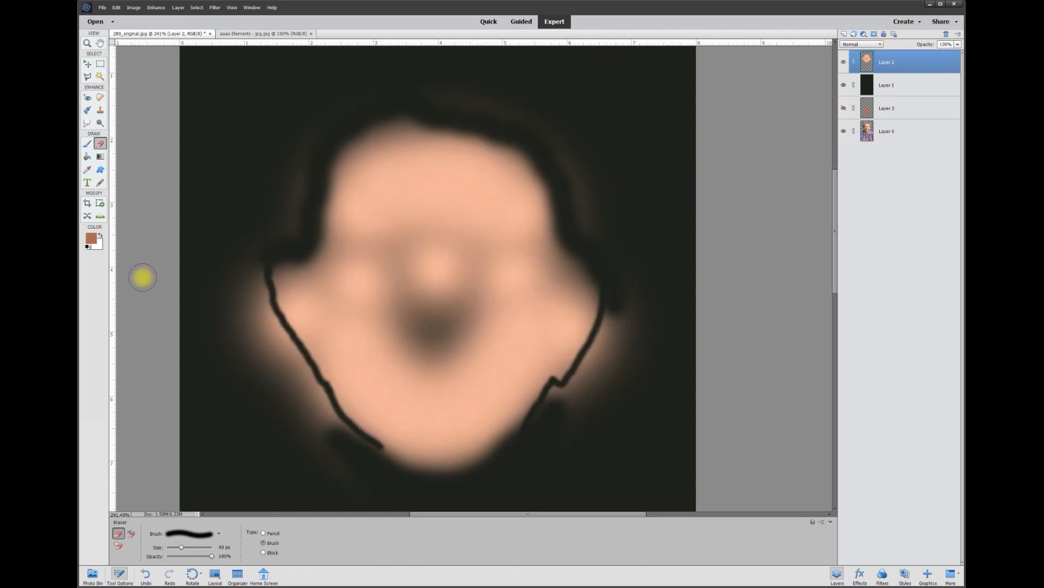
# Outline the painted face on Layer 2 with a closed Polygonal Lasso selection following the erased edges and passing around the chin and forehead
pyautogui.click(87, 76)
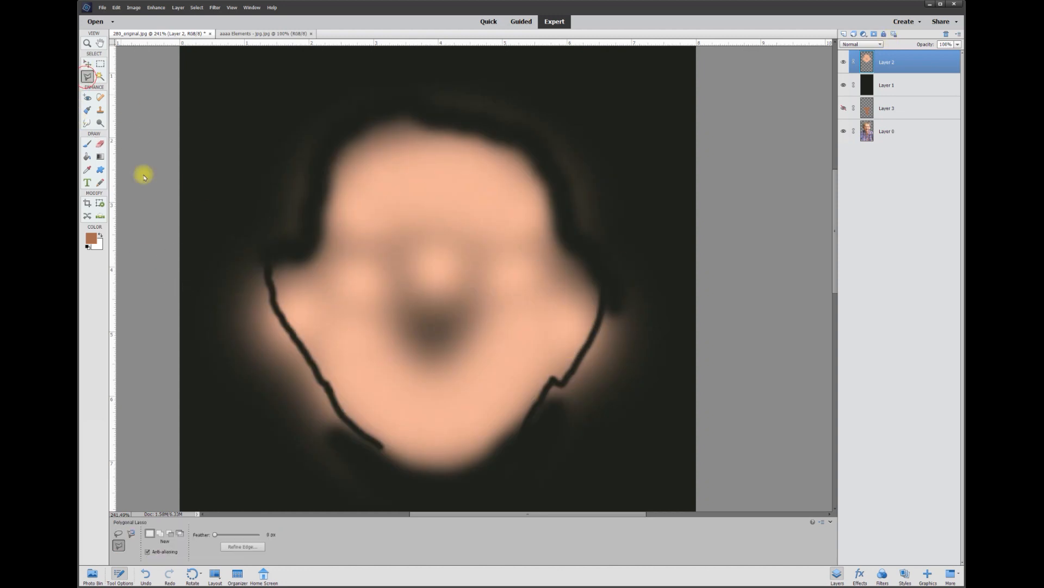
pyautogui.click(272, 252)
pyautogui.click(269, 267)
pyautogui.click(273, 298)
pyautogui.click(316, 373)
pyautogui.click(349, 423)
pyautogui.click(419, 492)
pyautogui.click(481, 492)
pyautogui.click(521, 453)
pyautogui.click(551, 381)
pyautogui.click(591, 341)
pyautogui.click(605, 307)
pyautogui.click(597, 271)
pyautogui.click(573, 231)
pyautogui.click(552, 171)
pyautogui.click(524, 142)
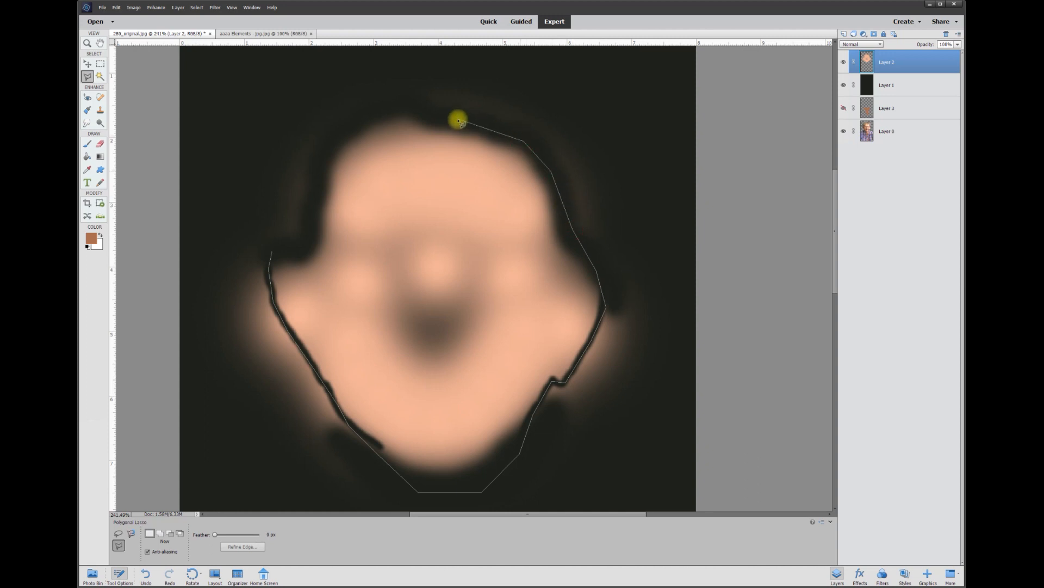
pyautogui.click(418, 109)
pyautogui.click(364, 108)
pyautogui.click(322, 159)
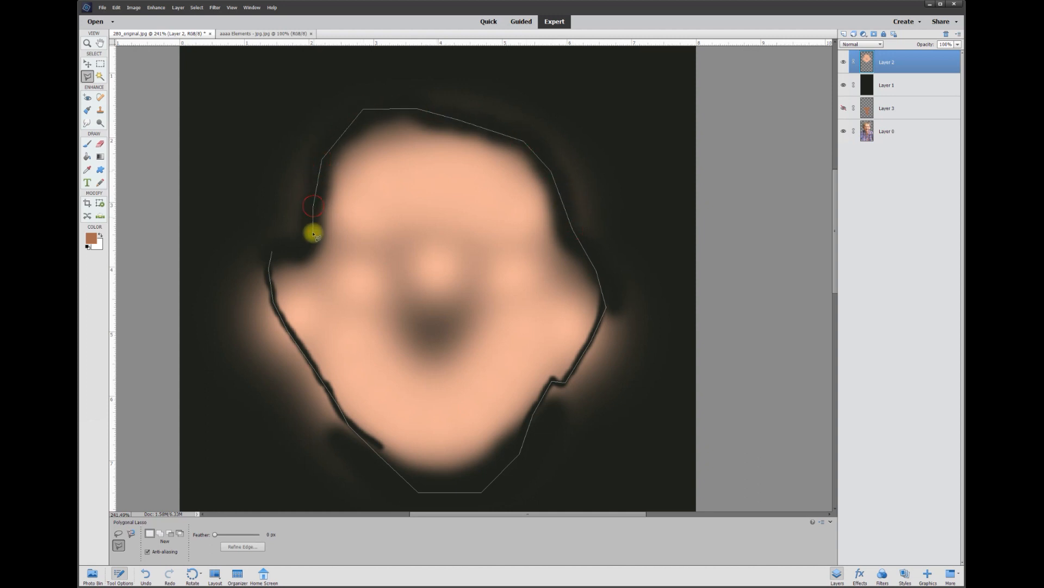
pyautogui.doubleClick(311, 243)
# Invert the selection, delete the stray paint outside the face on Layer 2, and deselect
pyautogui.rightClick(446, 262)
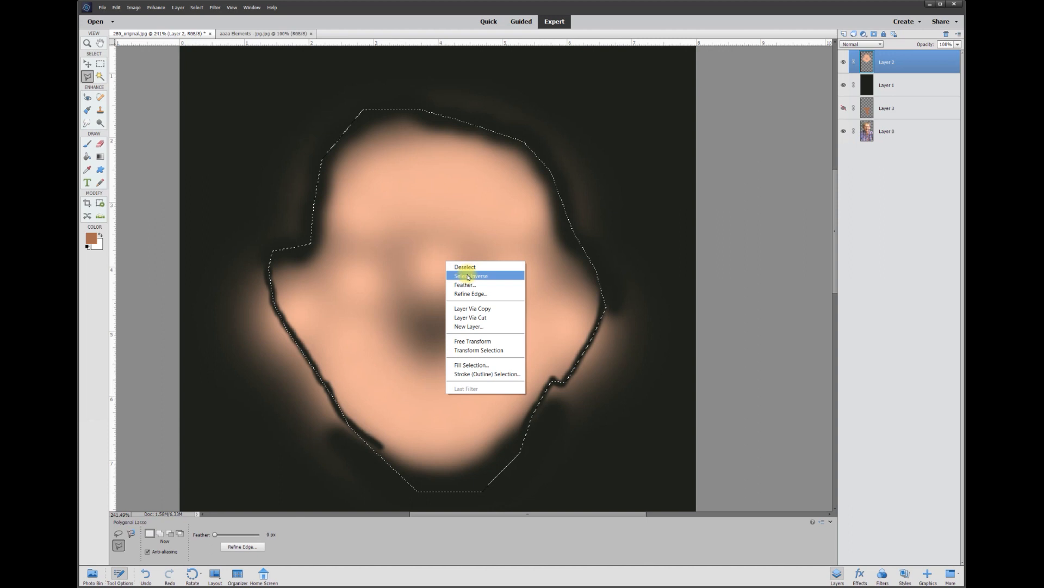
pyautogui.click(467, 276)
pyautogui.press('Delete')
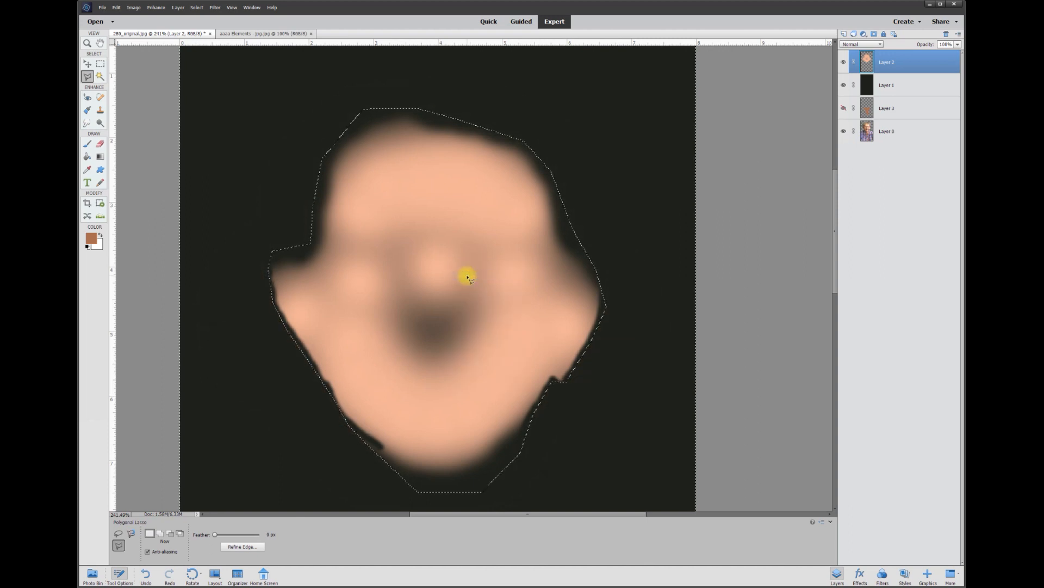
pyautogui.hotkey('ctrl', 'd')
pyautogui.press('e')
# Move the dark Layer 1 back to the bottom of the layer stack and set Layer 2's opacity to 25%
pyautogui.moveTo(881, 86)
pyautogui.mouseDown()
pyautogui.moveTo(893, 93)
pyautogui.moveTo(896, 151)
pyautogui.mouseUp()
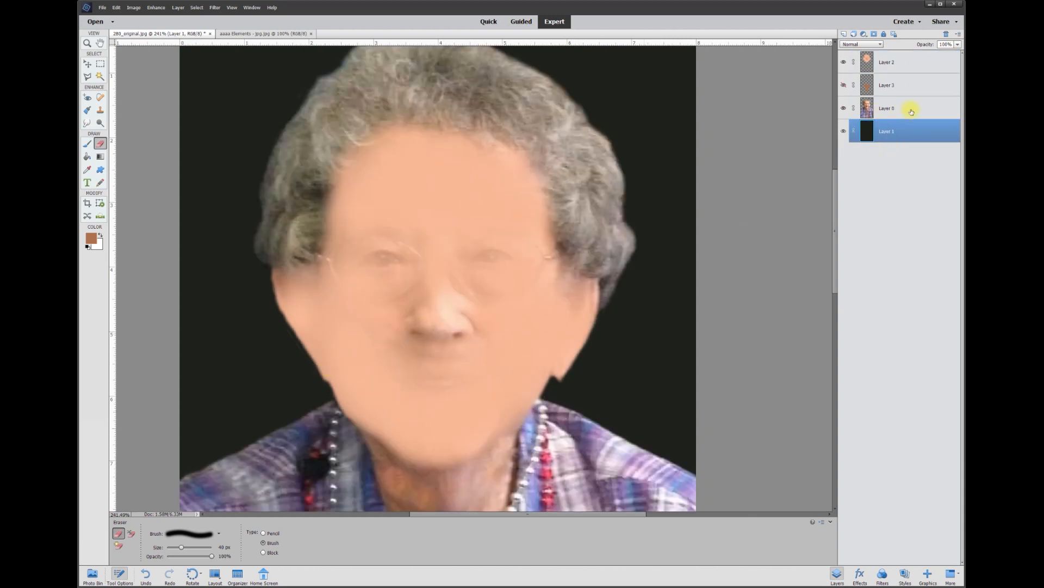
pyautogui.click(904, 65)
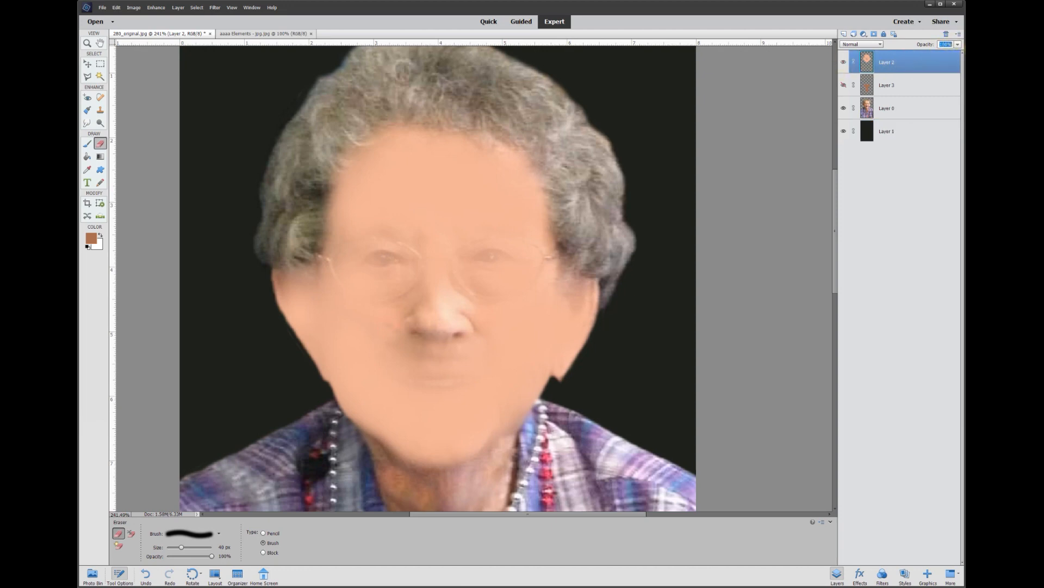
pyautogui.write('25')
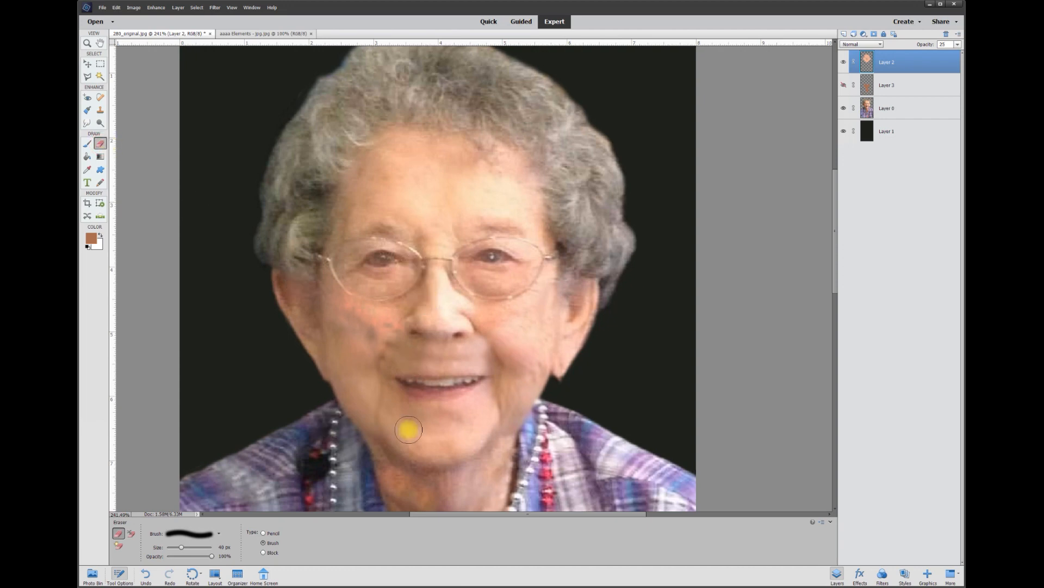
# Erase the peach paint over the eyes, nostrils and mouth on Layer 2 with a 20 px eraser
pyautogui.click(222, 546)
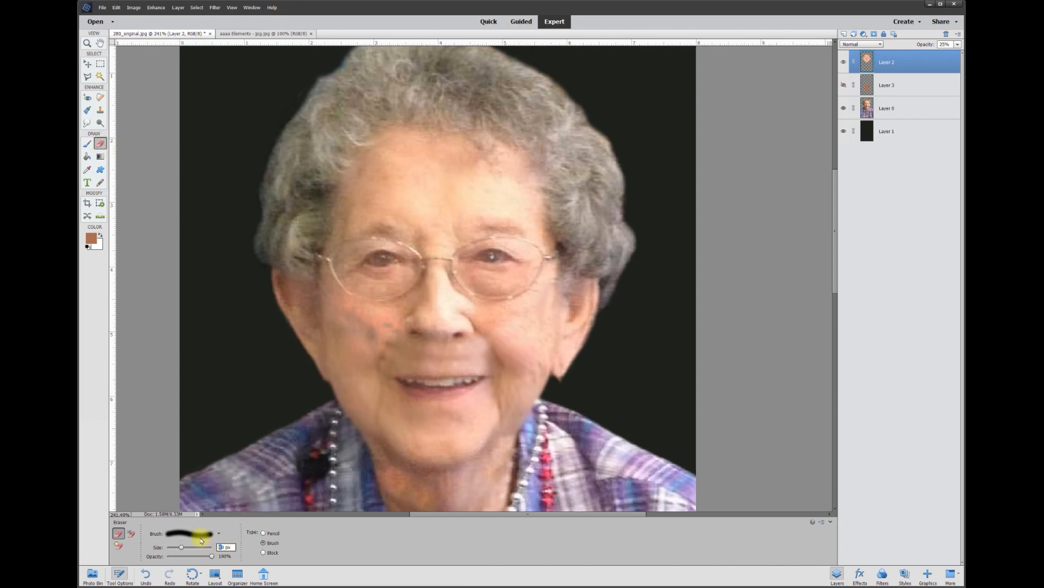
pyautogui.moveTo(372, 260)
pyautogui.mouseDown()
pyautogui.moveTo(360, 263)
pyautogui.moveTo(509, 261)
pyautogui.moveTo(480, 256)
pyautogui.mouseUp()
pyautogui.moveTo(410, 337); pyautogui.dragTo(460, 333)
pyautogui.moveTo(404, 381); pyautogui.dragTo(480, 380)
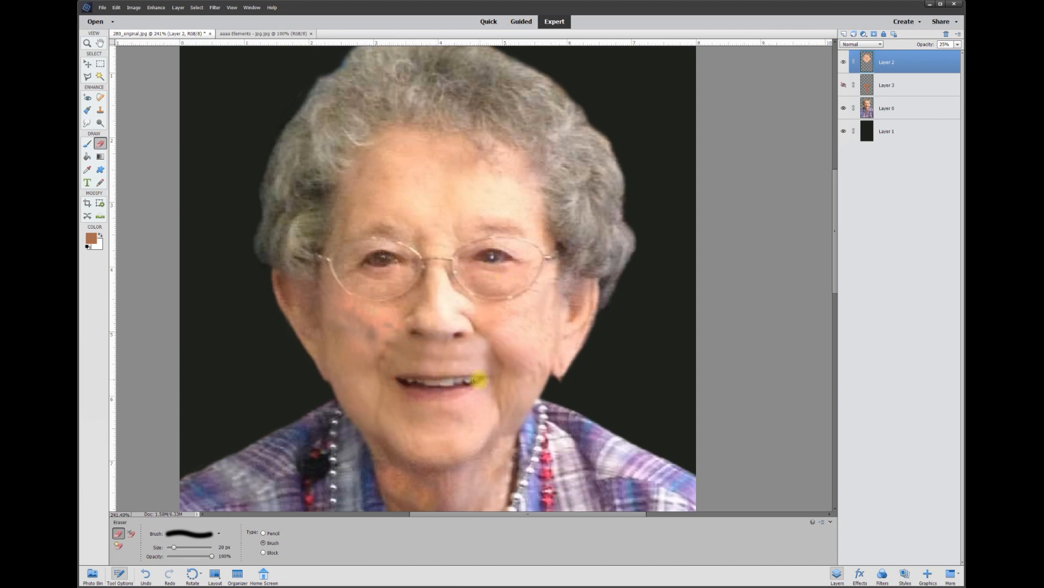
# Smudge the Layer 2 paint at the corner of the mouth with a 15 px Smudge tool
pyautogui.click(87, 123)
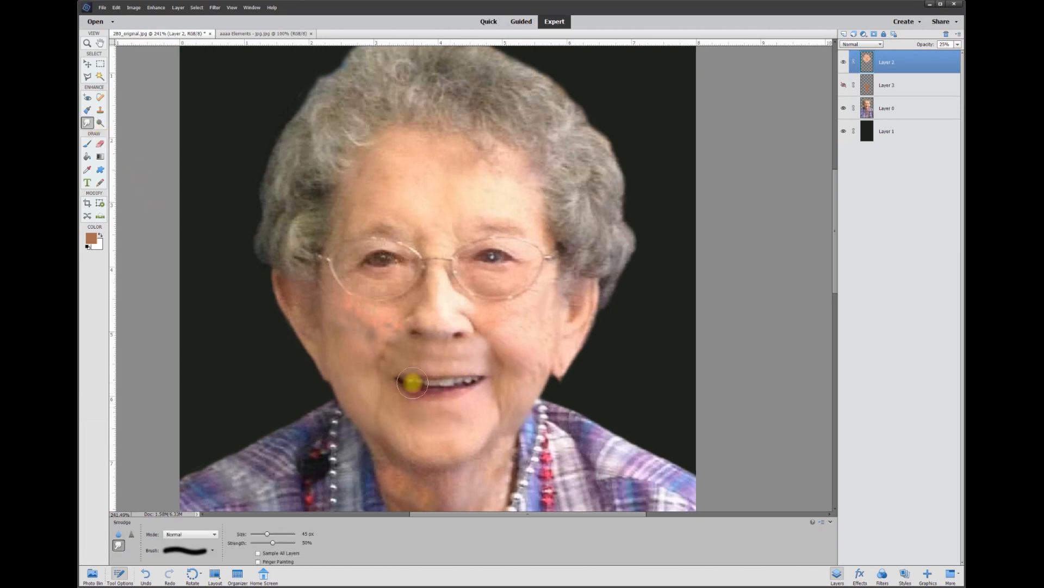
pyautogui.click(305, 533)
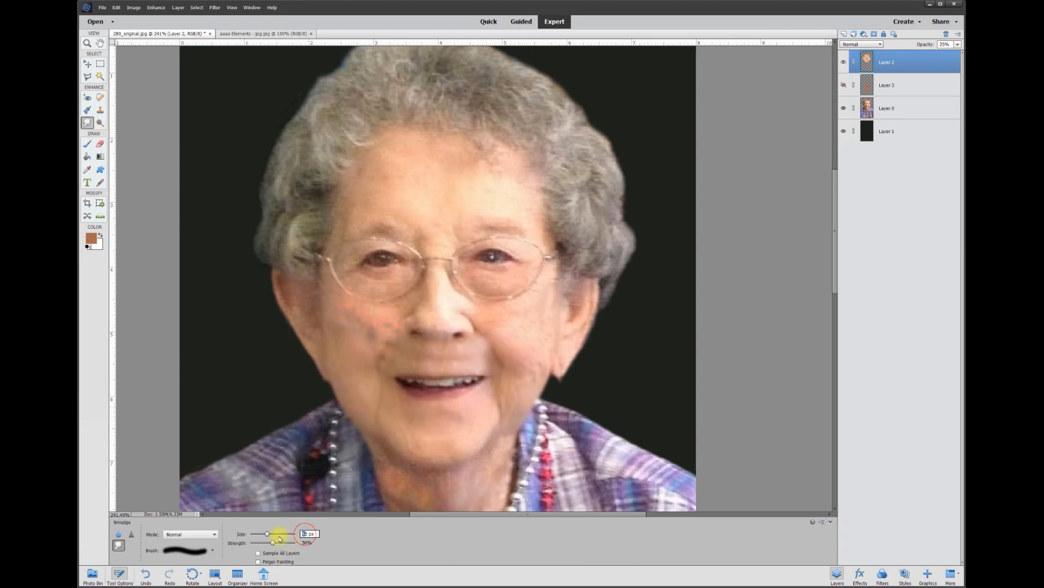
pyautogui.write('1')
pyautogui.moveTo(397, 380); pyautogui.dragTo(392, 377)
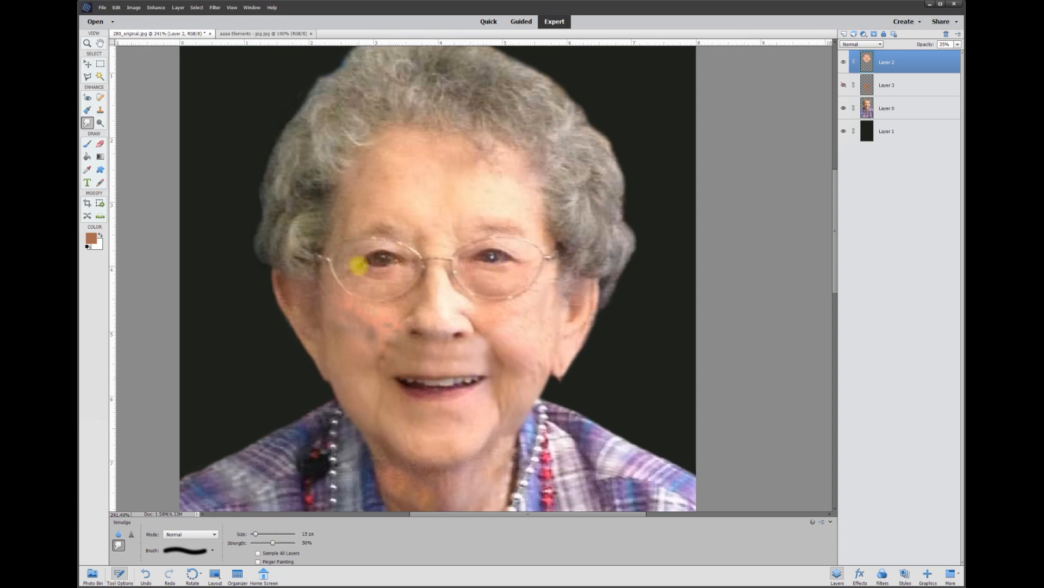
pyautogui.scroll(-1, 399, 389)
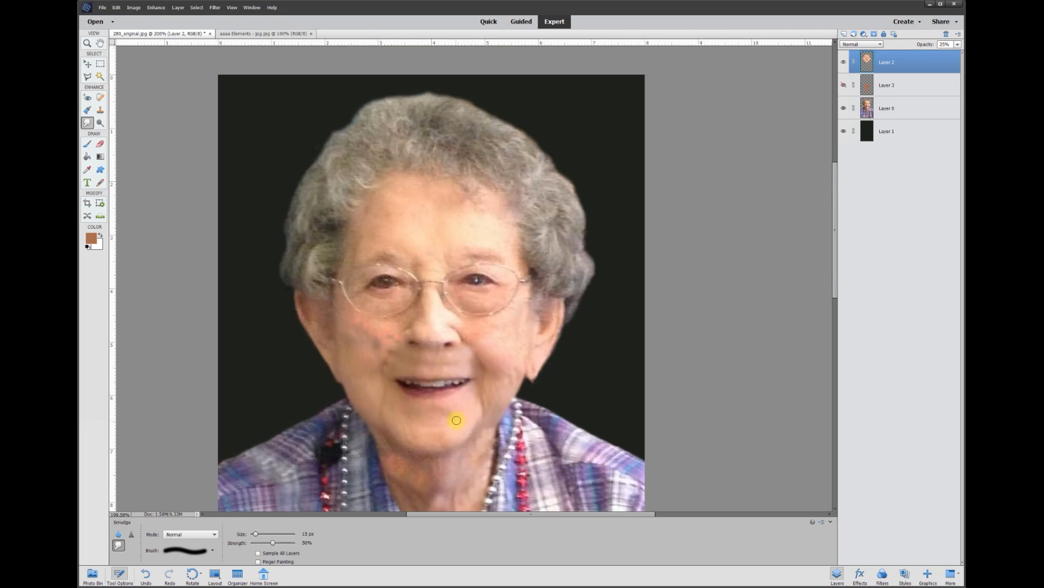
pyautogui.moveTo(836, 277); pyautogui.dragTo(837, 277)
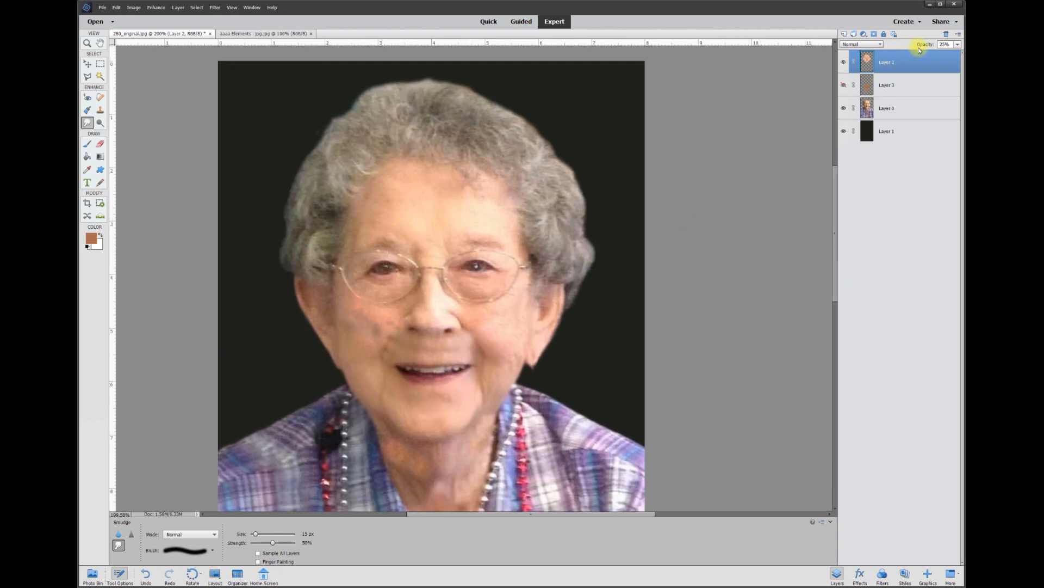
# Try different opacities for Layer 2 and return it to 25%
pyautogui.click(958, 45)
pyautogui.moveTo(930, 56)
pyautogui.mouseDown()
pyautogui.moveTo(959, 56)
pyautogui.moveTo(923, 56)
pyautogui.moveTo(934, 55)
pyautogui.mouseUp()
pyautogui.moveTo(936, 56); pyautogui.dragTo(939, 55)
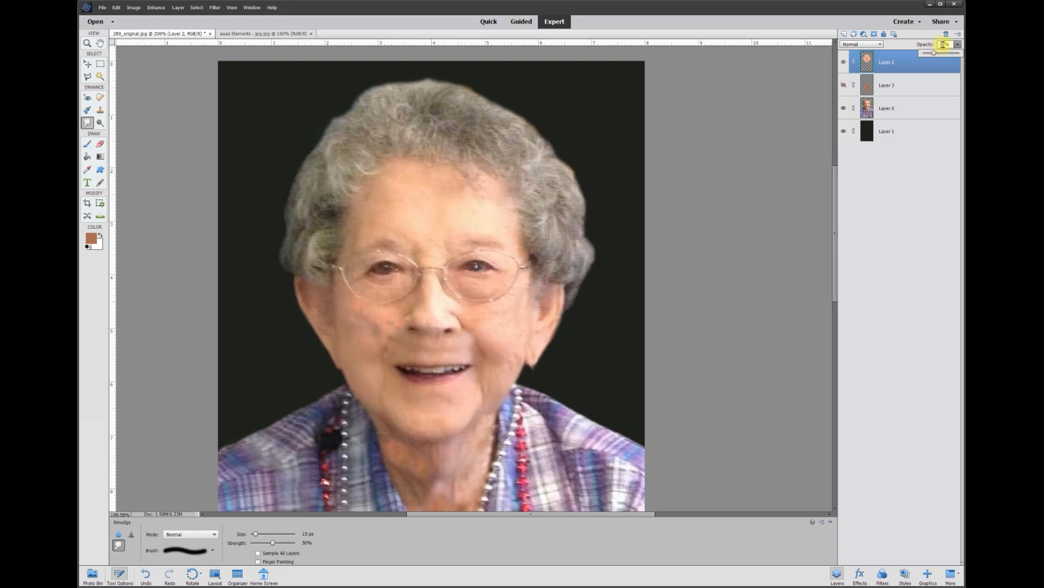
pyautogui.click(945, 43)
# Adjust the face paint on Layer 2 with Brightness/Contrast, using brightness -1 and contrast -19
pyautogui.click(157, 8)
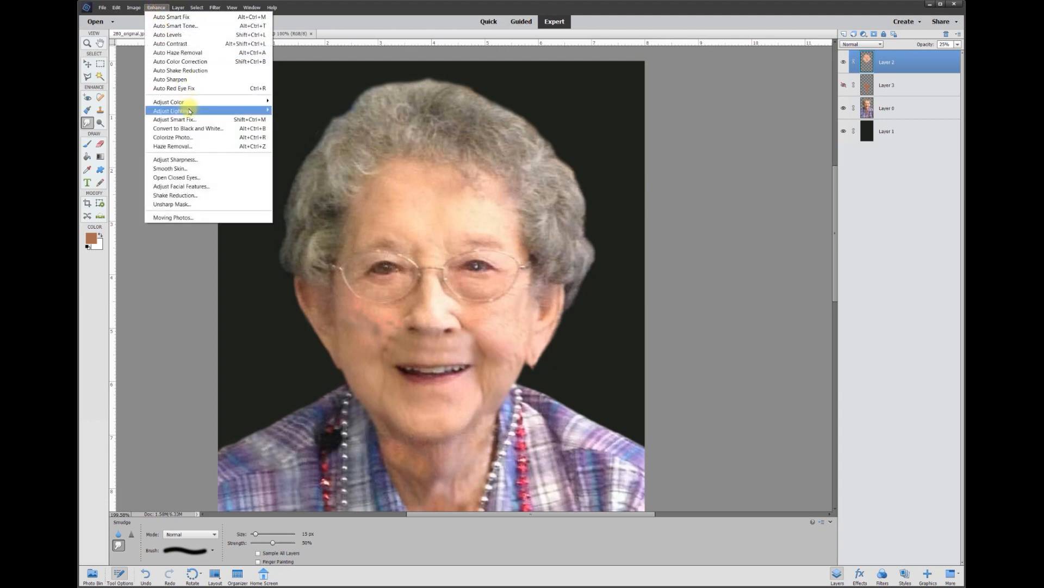
pyautogui.click(288, 119)
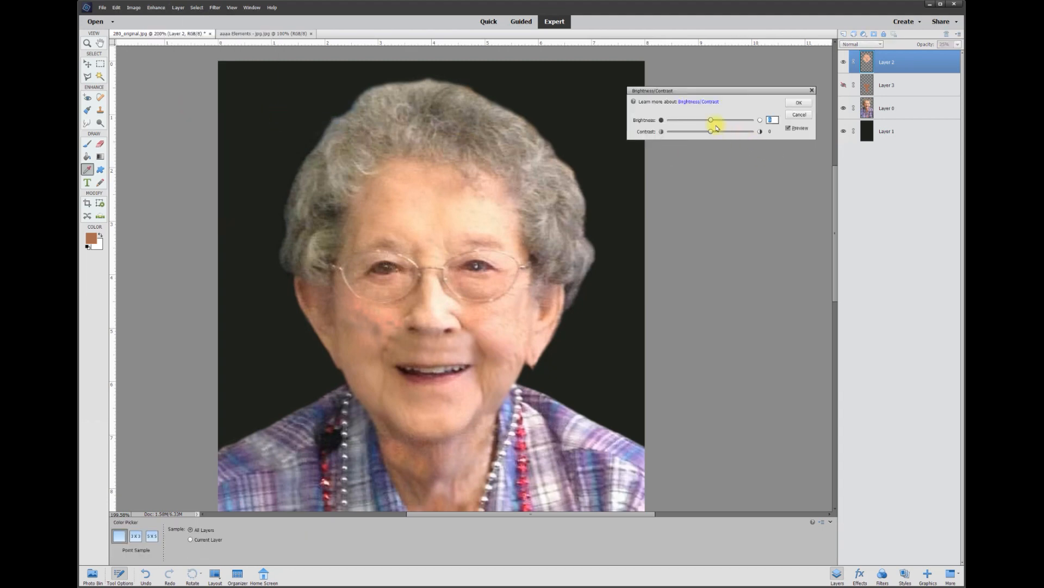
pyautogui.moveTo(704, 120); pyautogui.dragTo(772, 125)
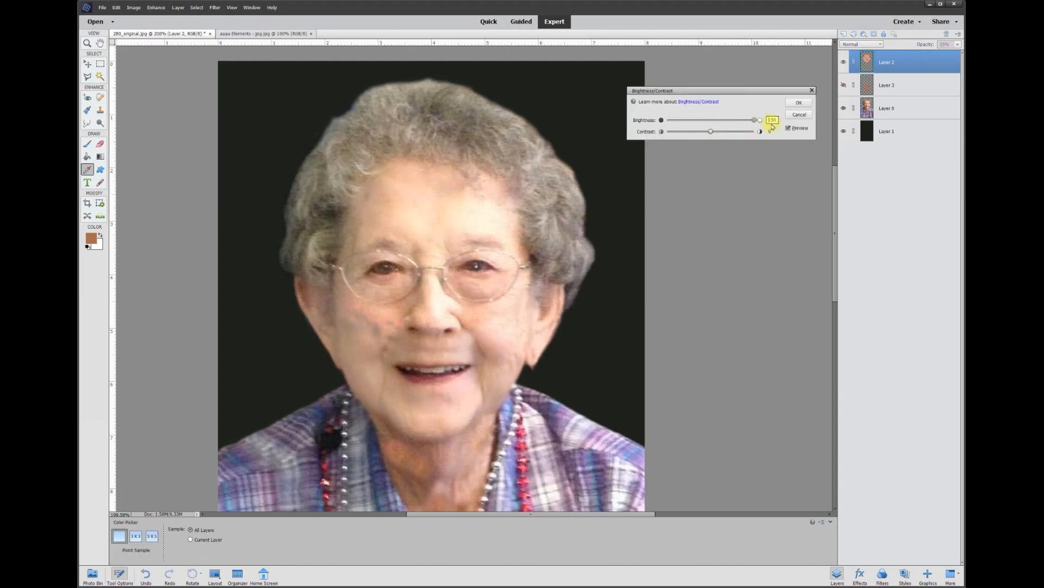
pyautogui.click(673, 122)
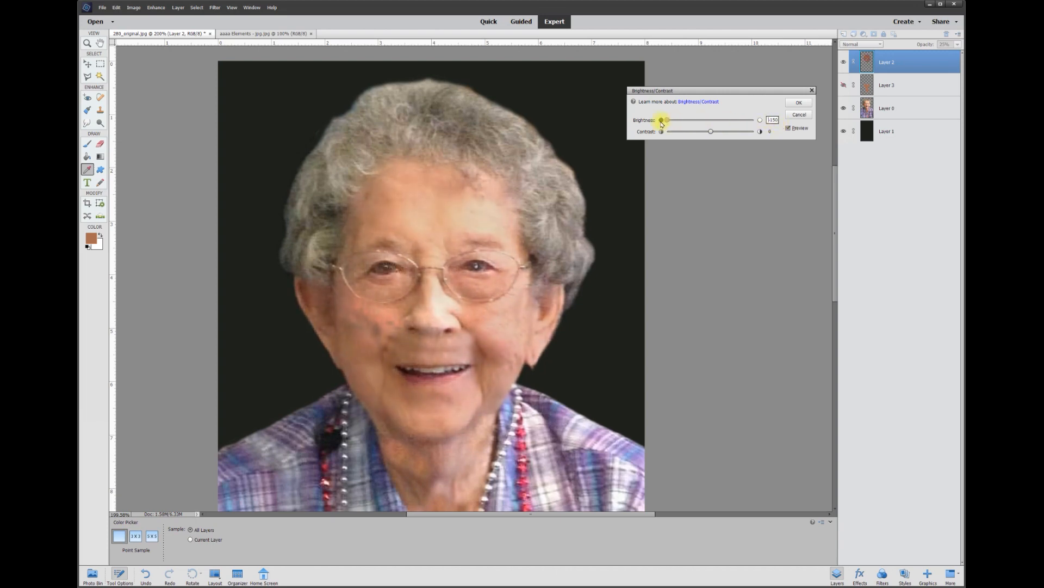
pyautogui.moveTo(661, 124); pyautogui.dragTo(752, 124)
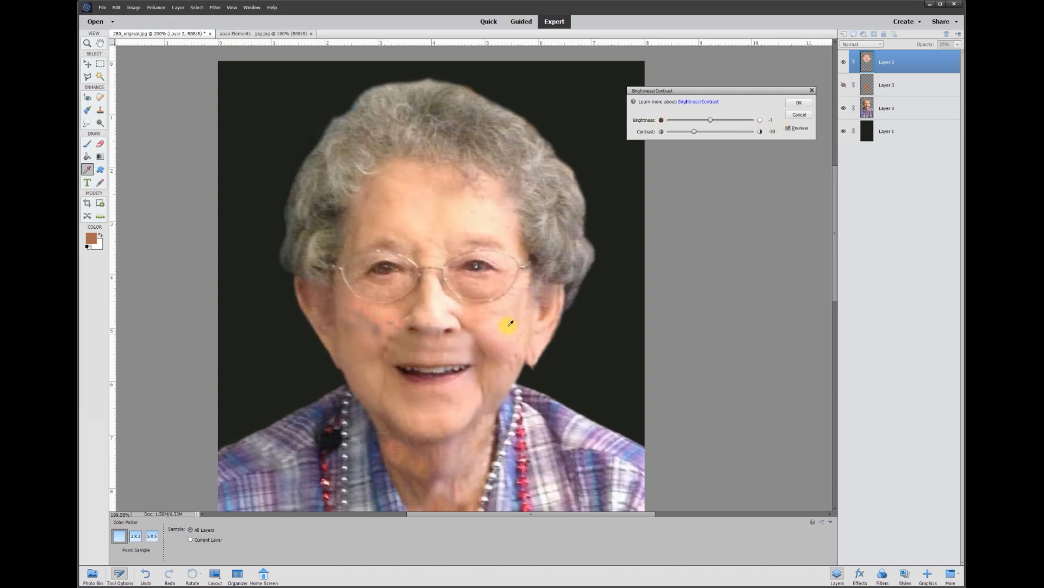
pyautogui.click(798, 104)
# Compare the portrait with and without the Layer 2 face paint by switching its visibility
pyautogui.scroll(-3, 749, 223)
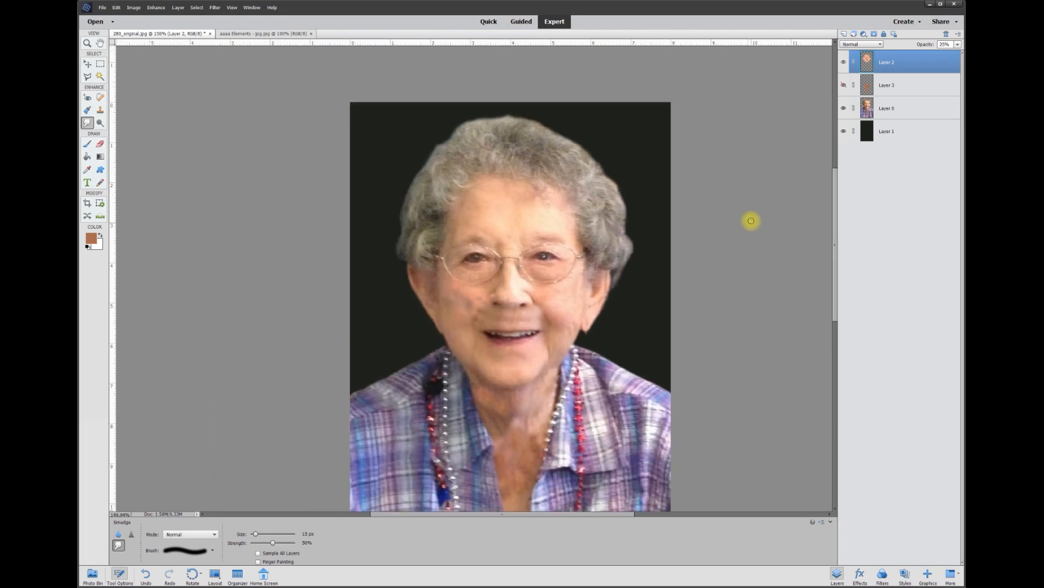
pyautogui.click(844, 64)
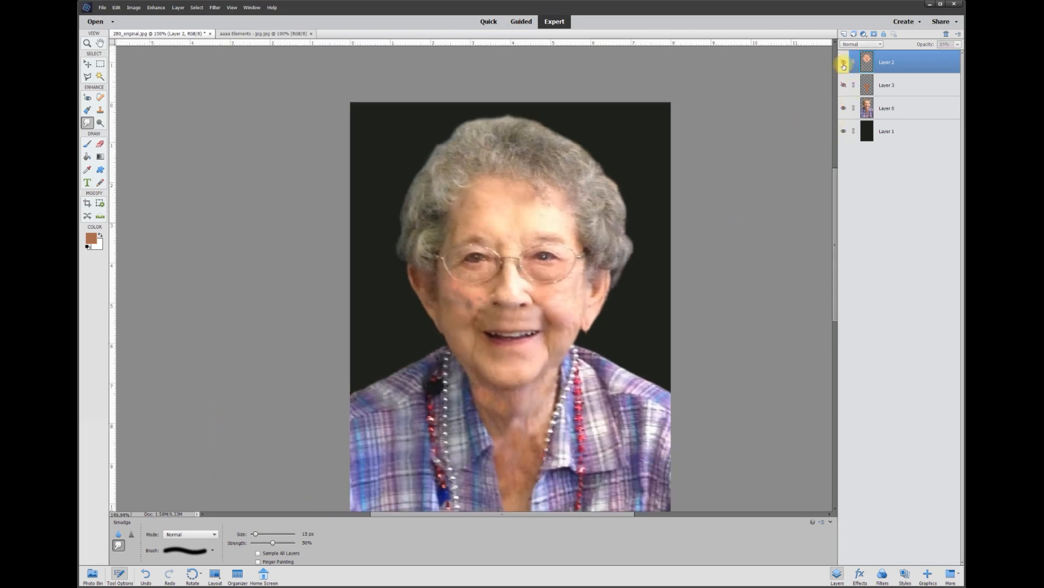
pyautogui.click(844, 64)
pyautogui.click(844, 65)
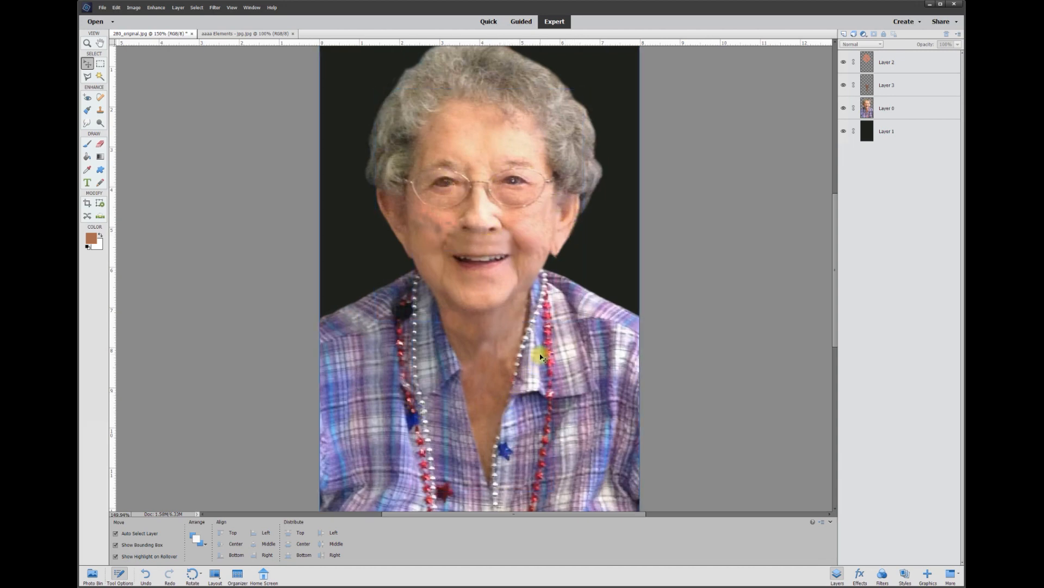
# Duplicate Layer 0, keeping the default name for the copy
pyautogui.rightClick(887, 111)
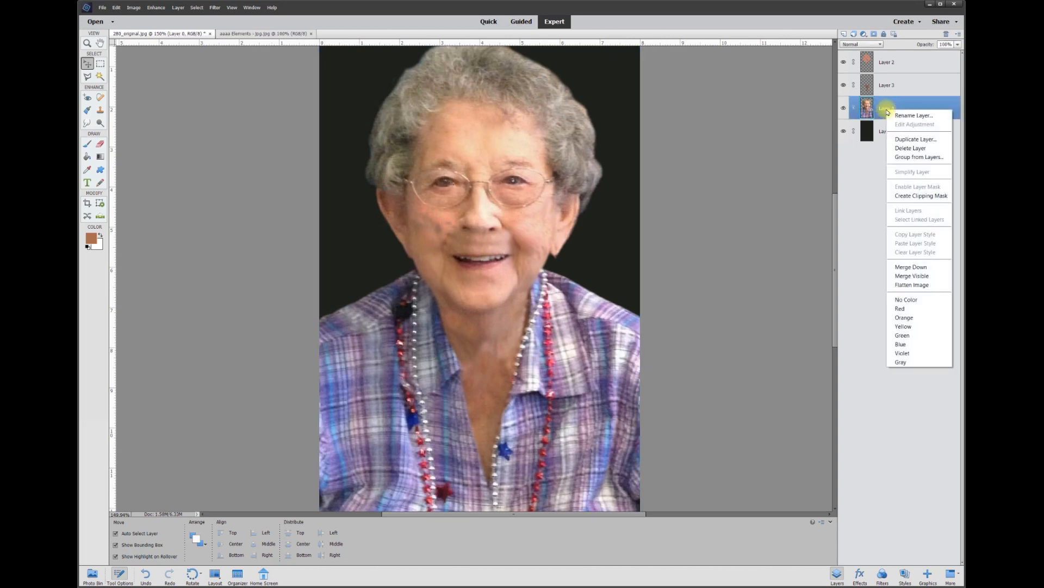
pyautogui.click(919, 140)
pyautogui.click(588, 138)
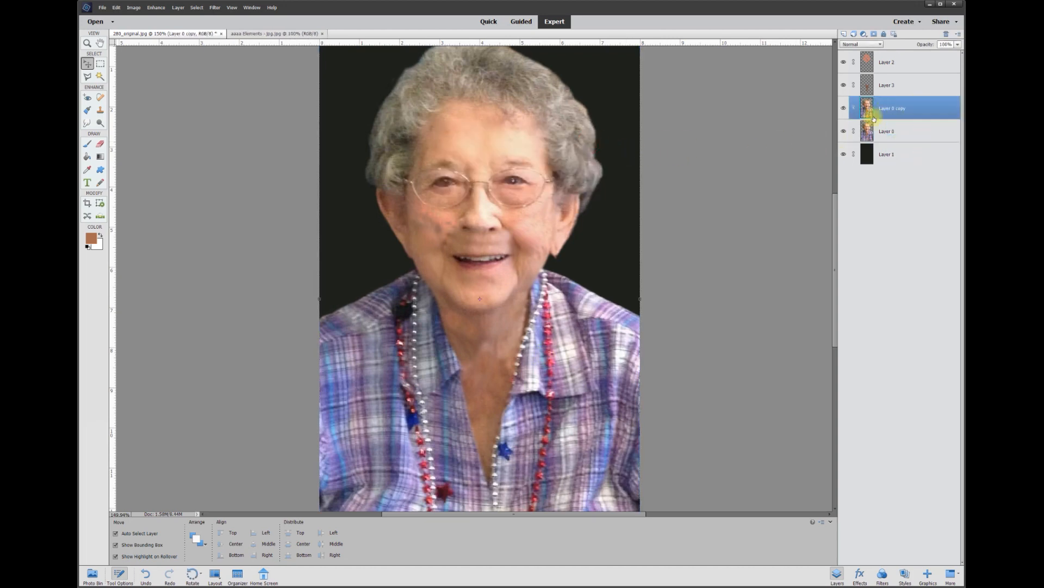
# Apply a slight Gaussian Blur with a radius of about 1 pixel to the duplicate of Layer 0
pyautogui.click(197, 7)
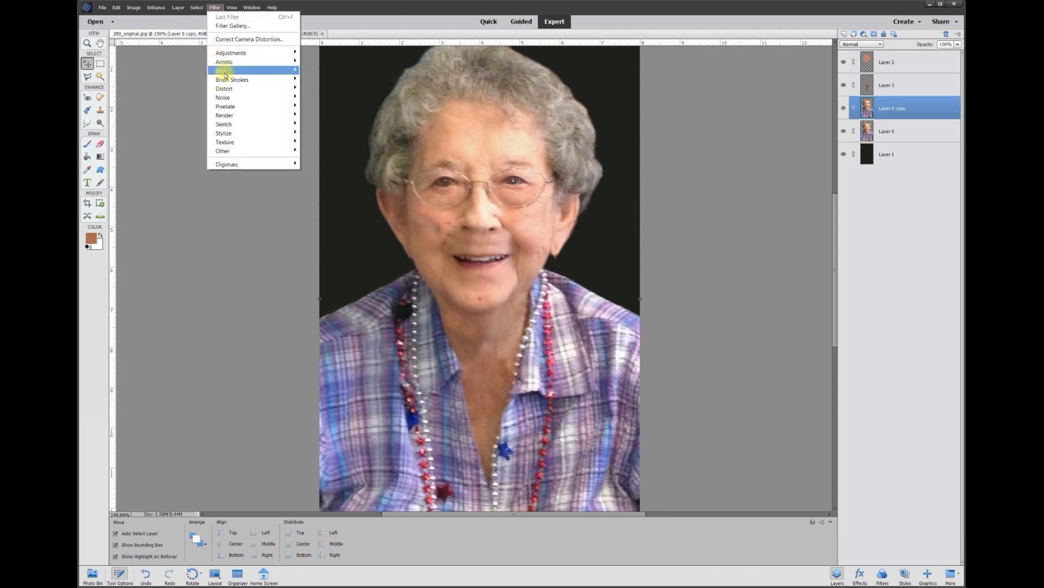
pyautogui.moveTo(222, 71)
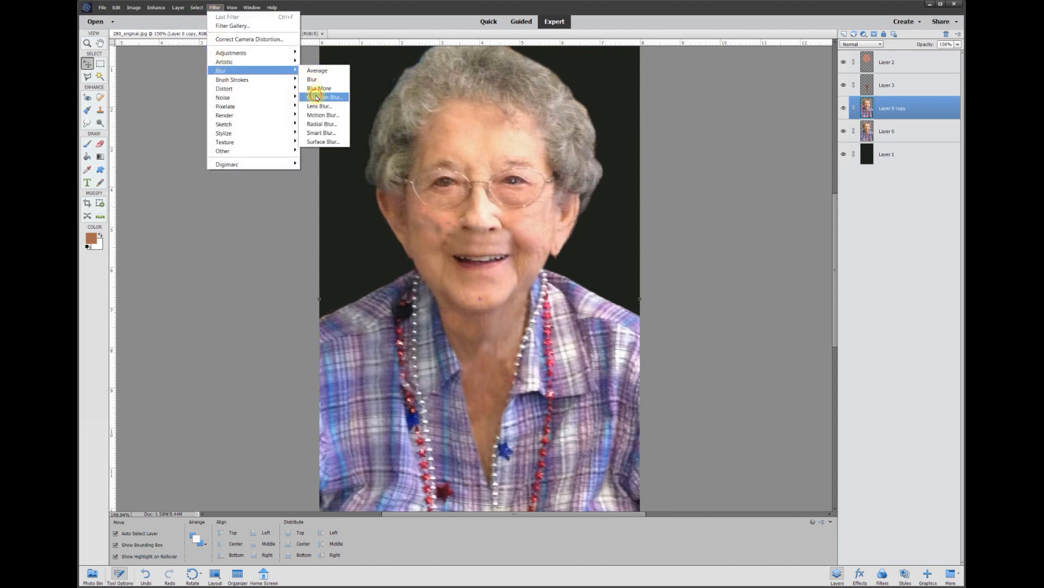
pyautogui.click(317, 97)
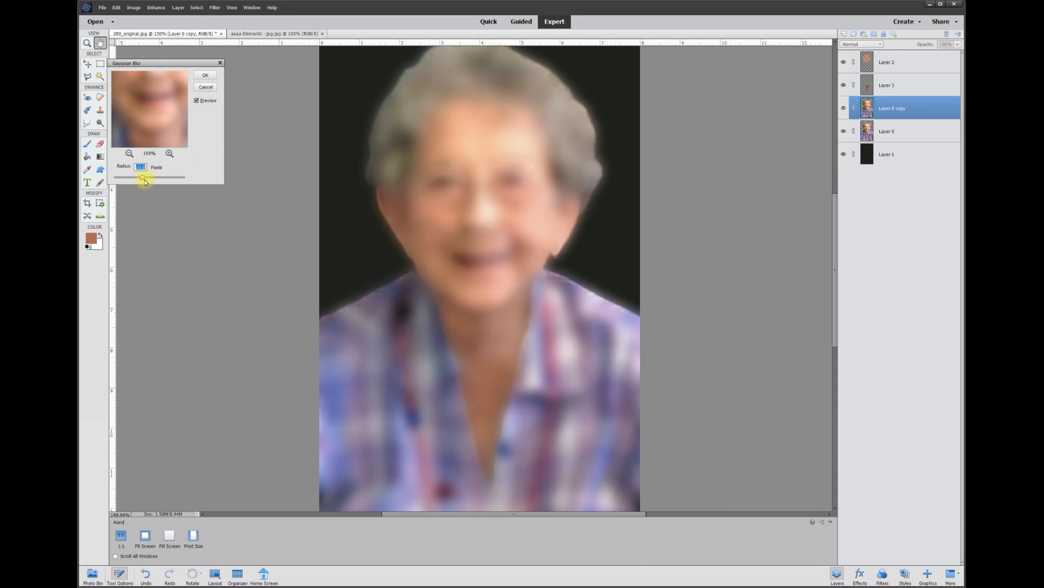
pyautogui.moveTo(142, 180); pyautogui.dragTo(120, 178)
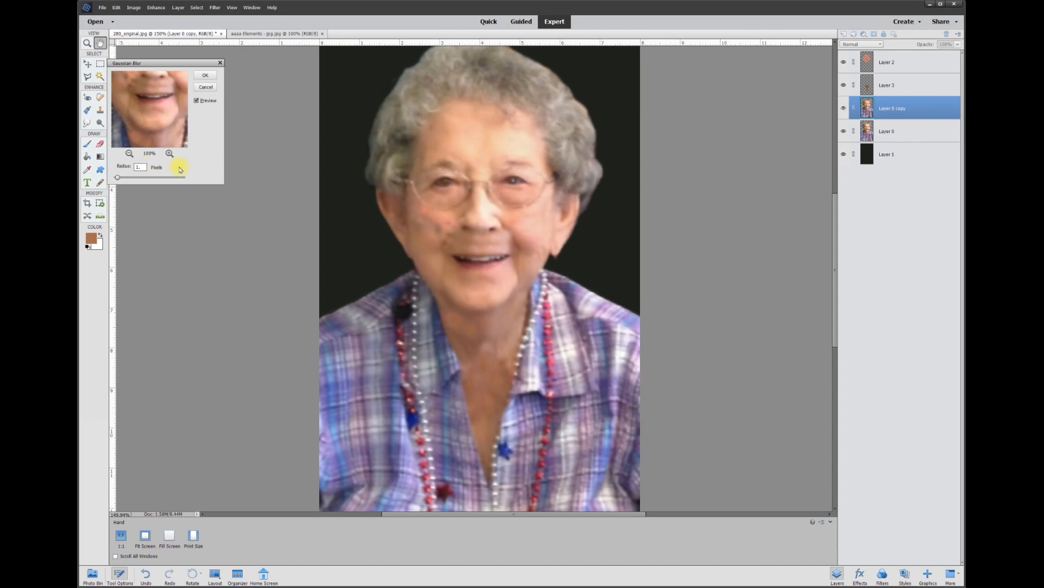
pyautogui.click(197, 102)
pyautogui.click(206, 76)
pyautogui.press('v')
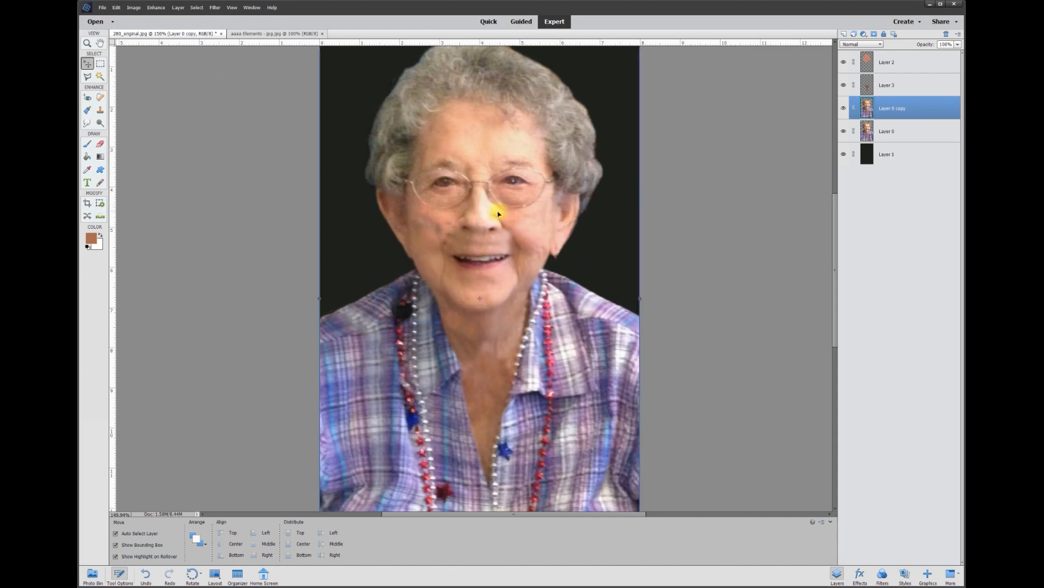
# Erase the blurred copy over the woman's eye on the image's left side with a 38 px Eraser at 100% opacity
pyautogui.click(100, 144)
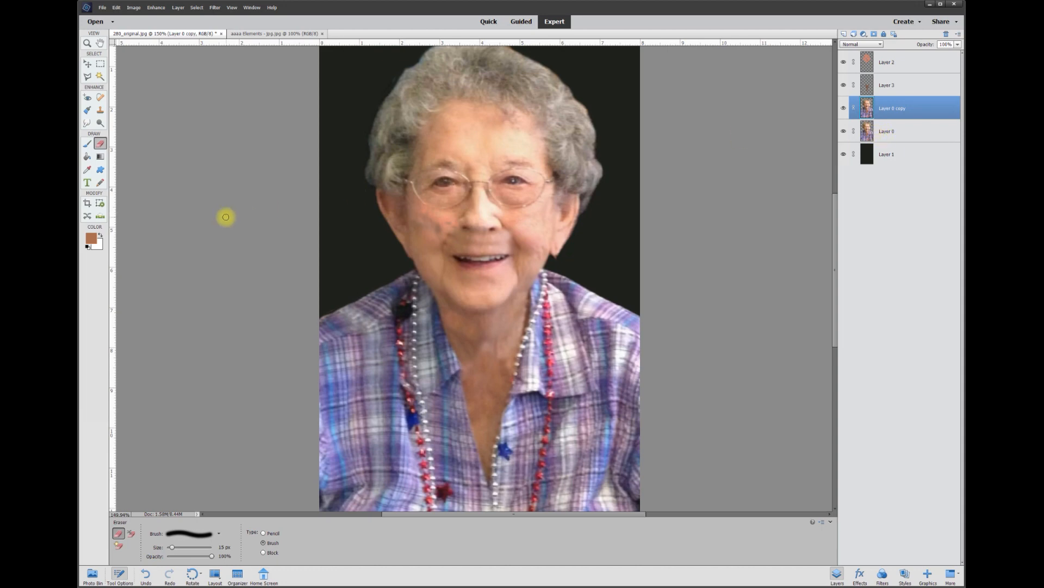
pyautogui.click(226, 546)
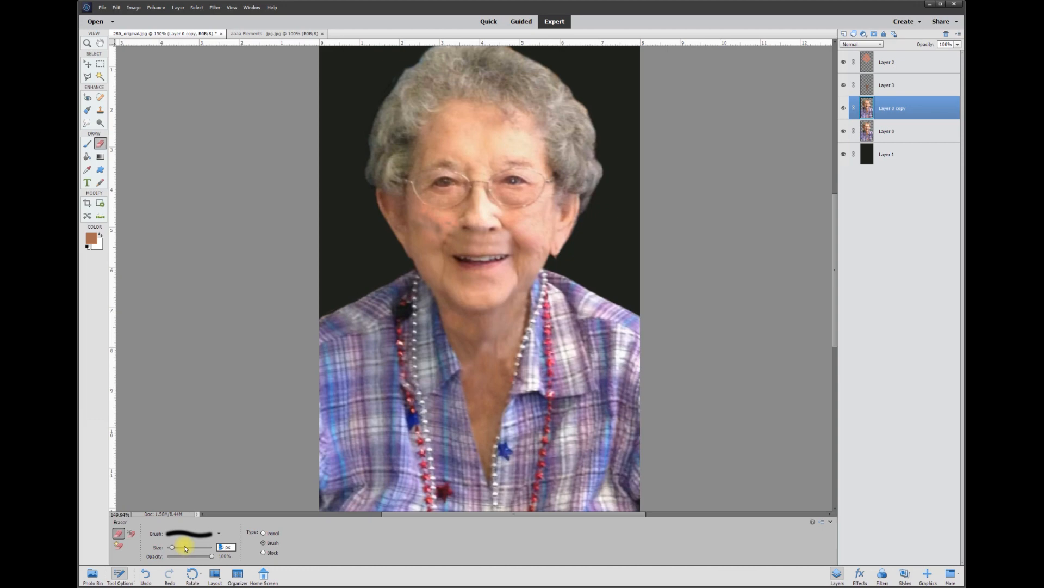
pyautogui.moveTo(172, 546); pyautogui.dragTo(178, 547)
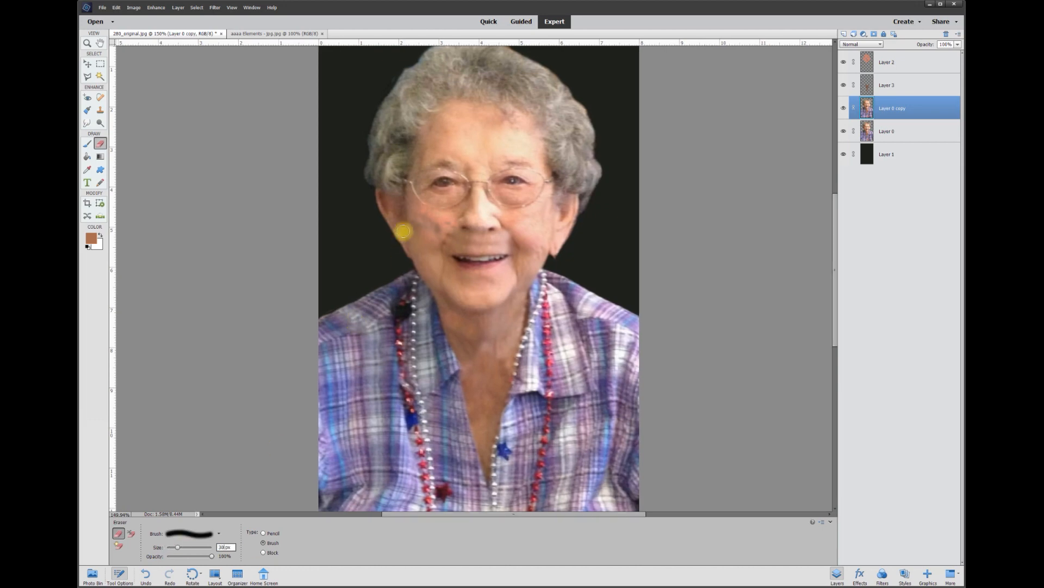
pyautogui.moveTo(440, 183); pyautogui.dragTo(448, 182)
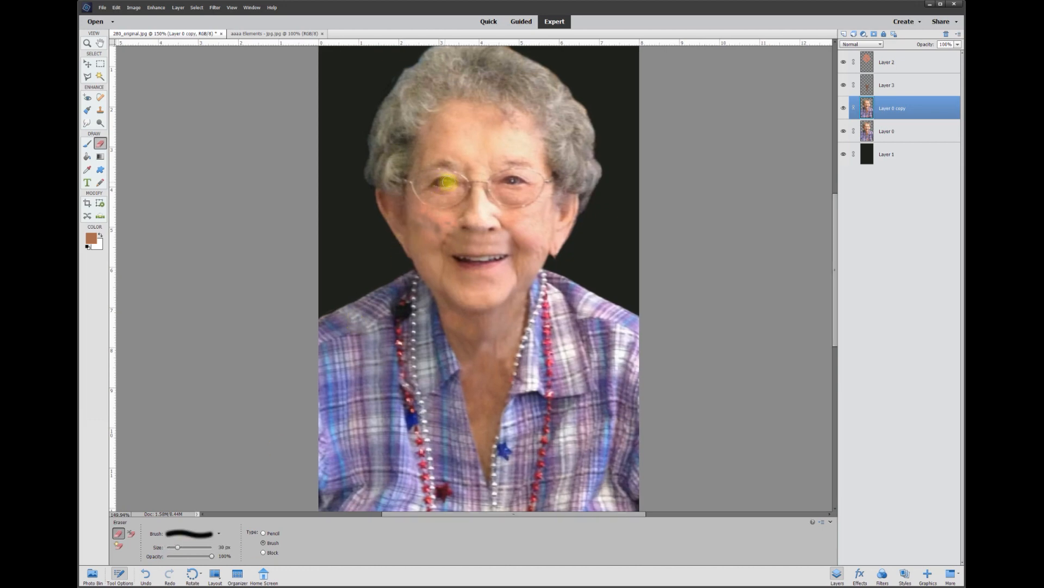
# Reduce the saturation of Layer 0 slightly with Hue/Saturation and compare the result using the preview
pyautogui.scroll(2, 510, 184)
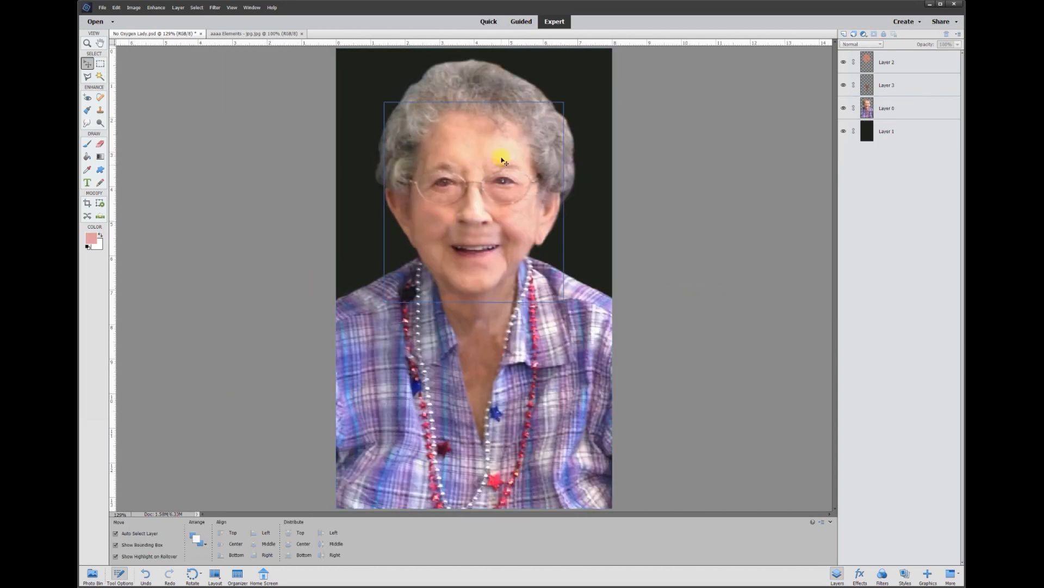
pyautogui.click(884, 109)
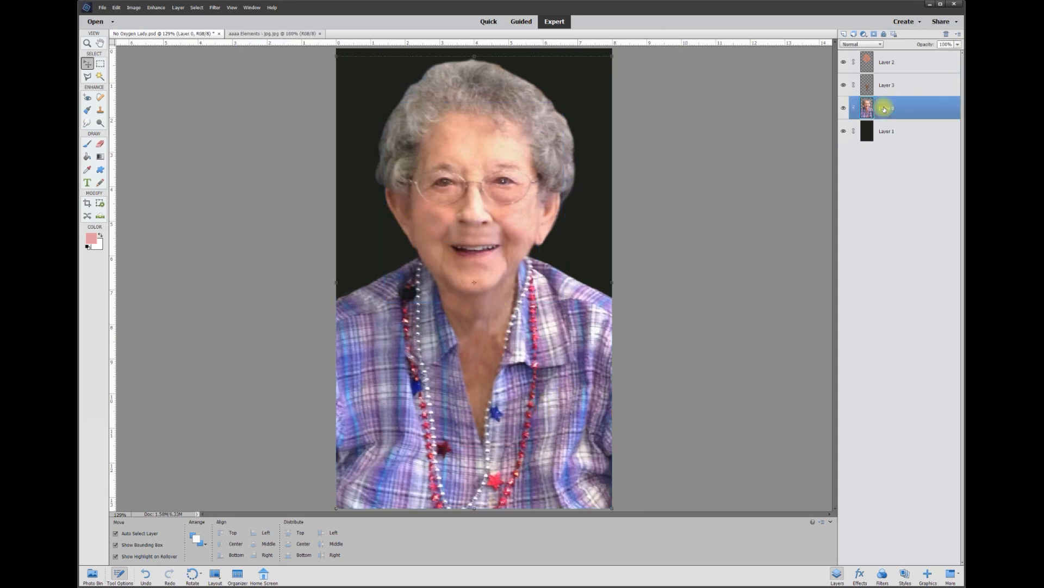
pyautogui.click(156, 8)
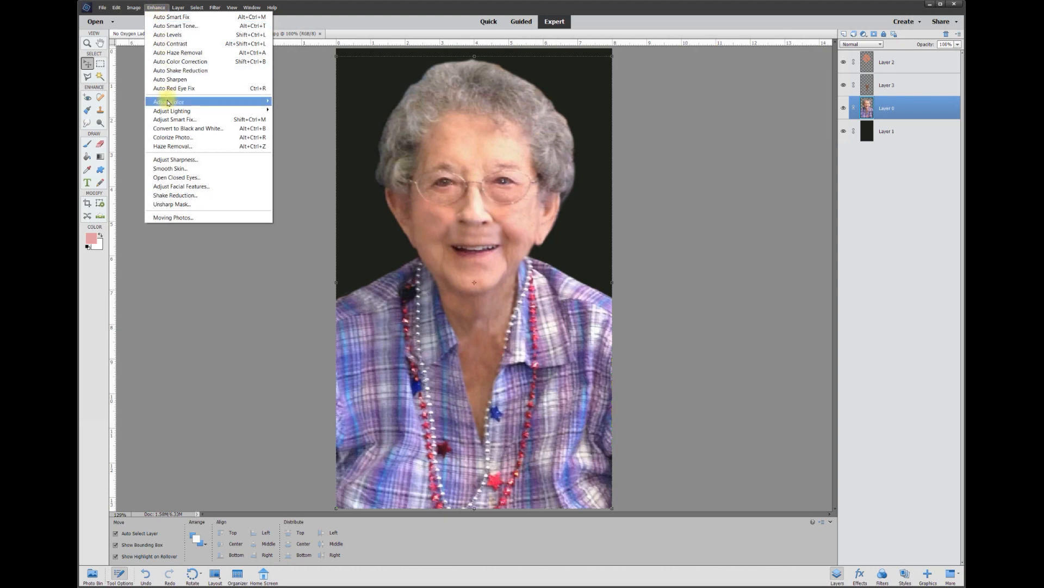
pyautogui.moveTo(168, 102)
pyautogui.click(303, 110)
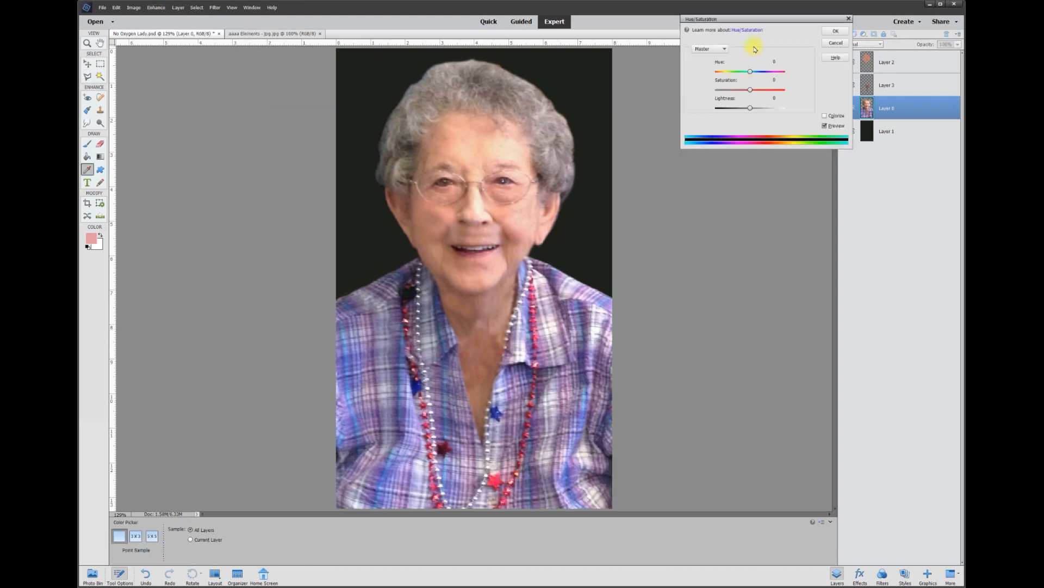
pyautogui.moveTo(767, 20); pyautogui.dragTo(723, 70)
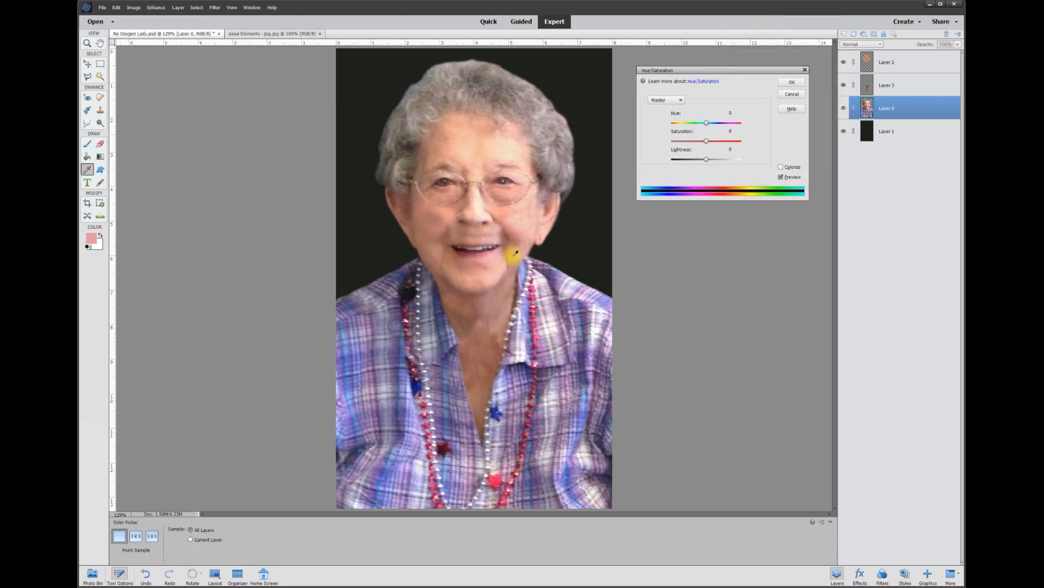
pyautogui.moveTo(706, 142)
pyautogui.mouseDown()
pyautogui.moveTo(680, 143)
pyautogui.moveTo(732, 143)
pyautogui.moveTo(691, 141)
pyautogui.moveTo(707, 141)
pyautogui.mouseUp()
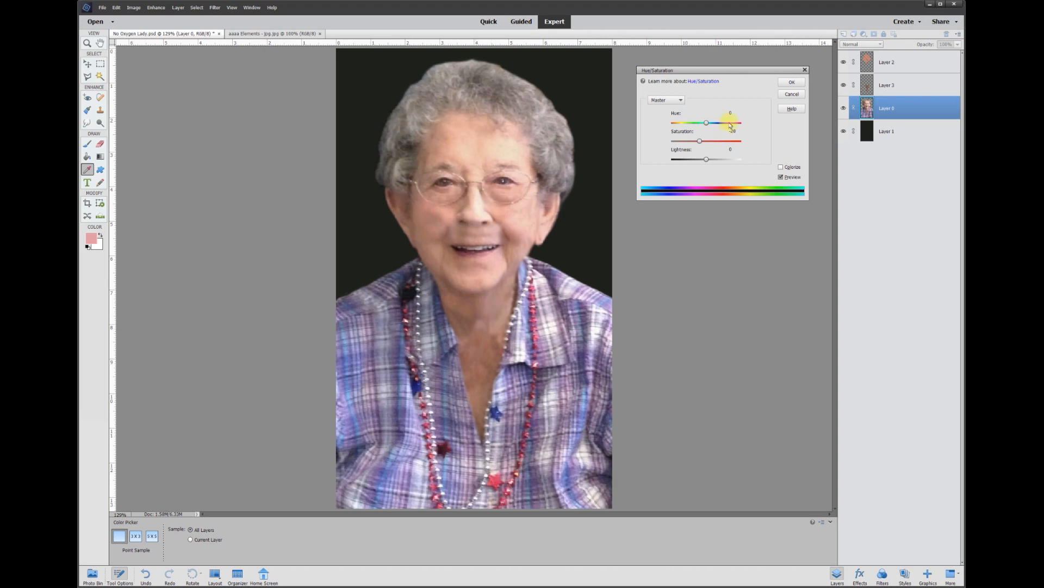
pyautogui.click(782, 177)
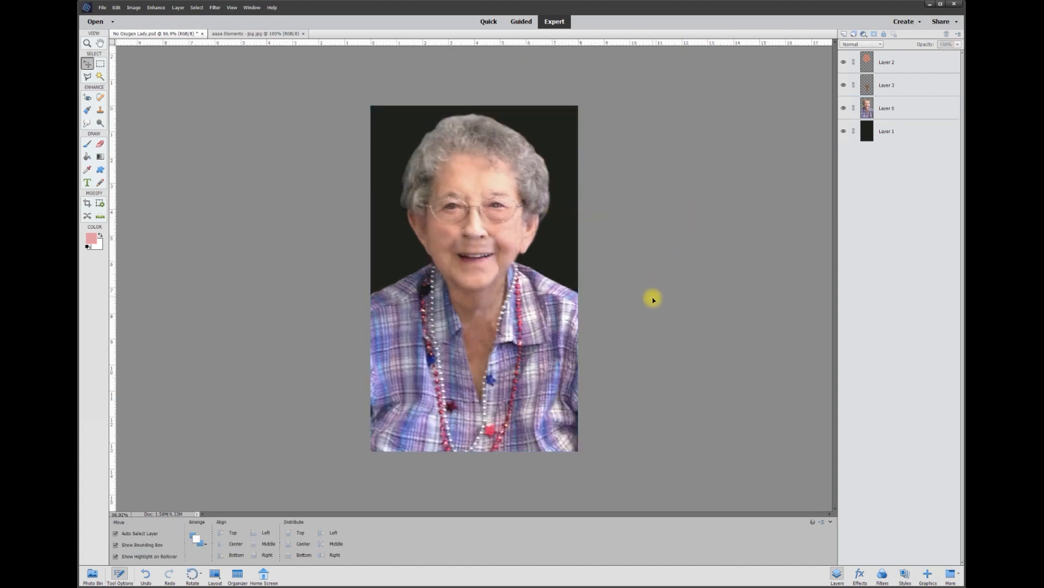
pyautogui.scroll(2, 652, 301)
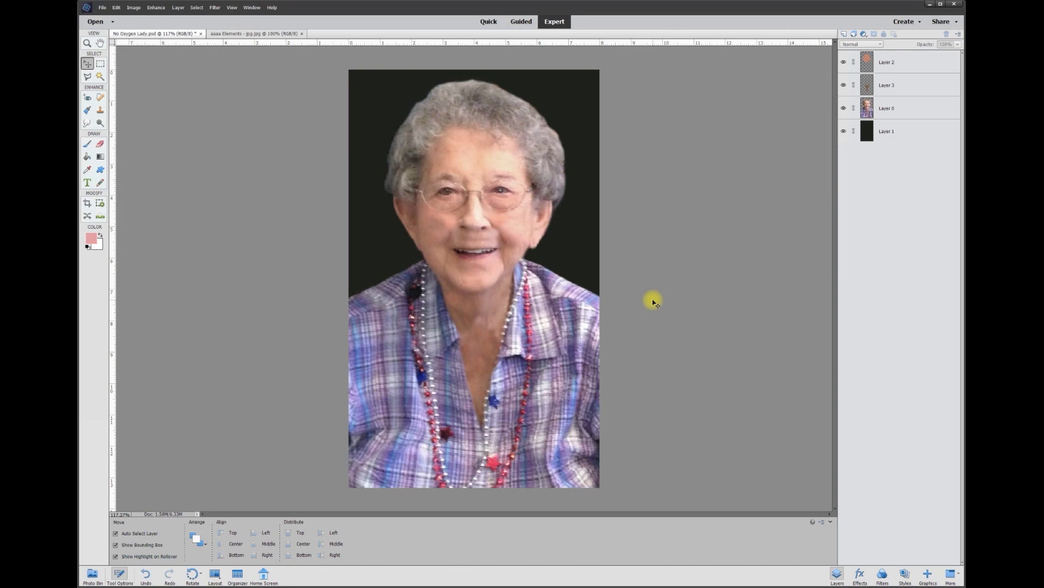